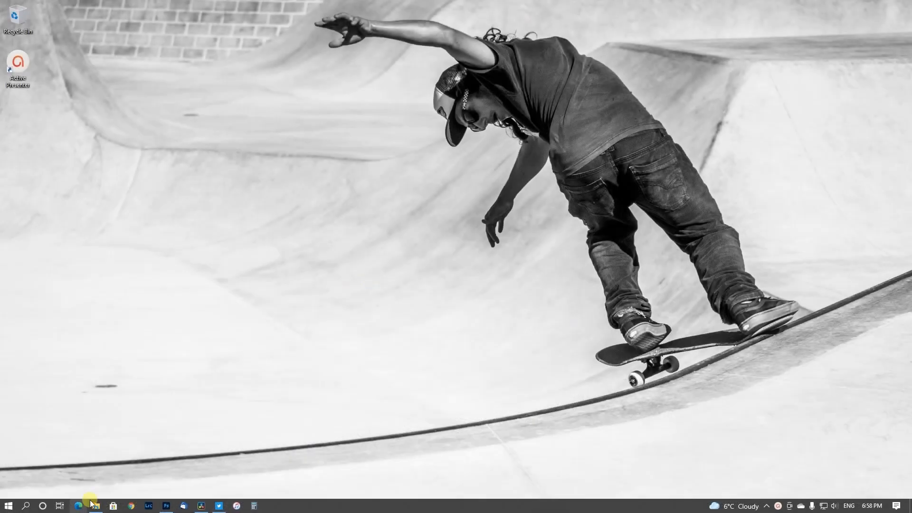
In File Explorer, open the raw folder under sports > Cyclocross > Vanier 2021 > Photos, maximize the window and browse its DNG photos.
left_click(99, 507)
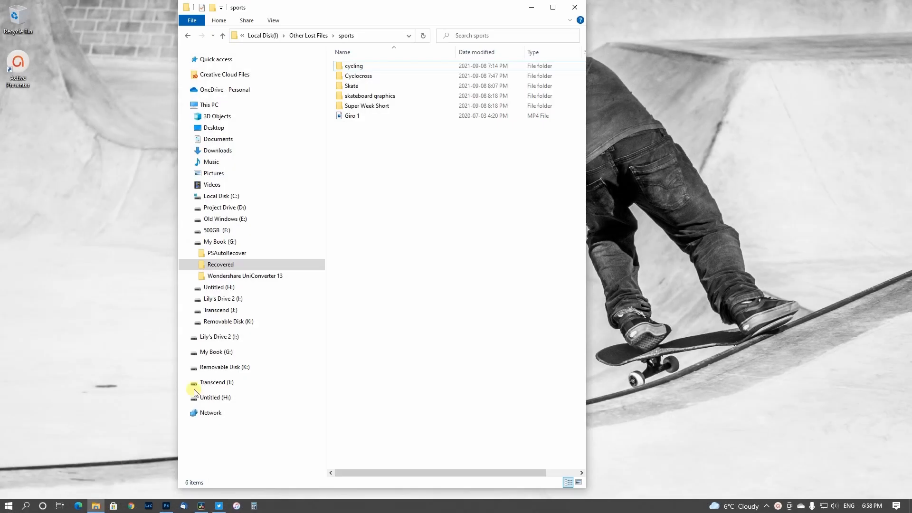
double_click(370, 76)
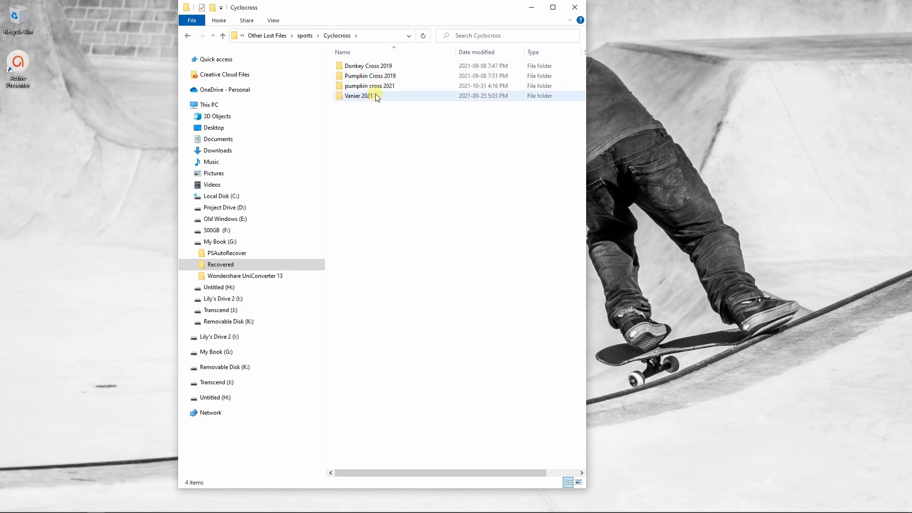
double_click(378, 97)
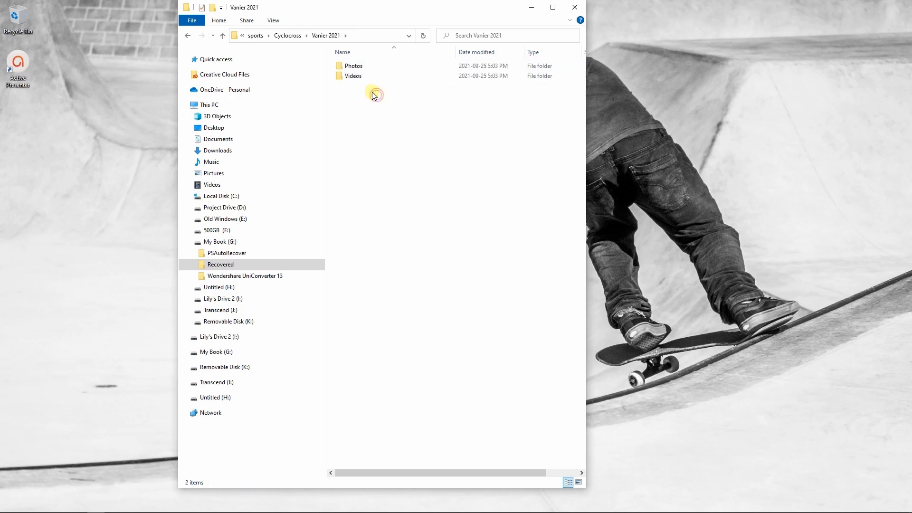
double_click(354, 66)
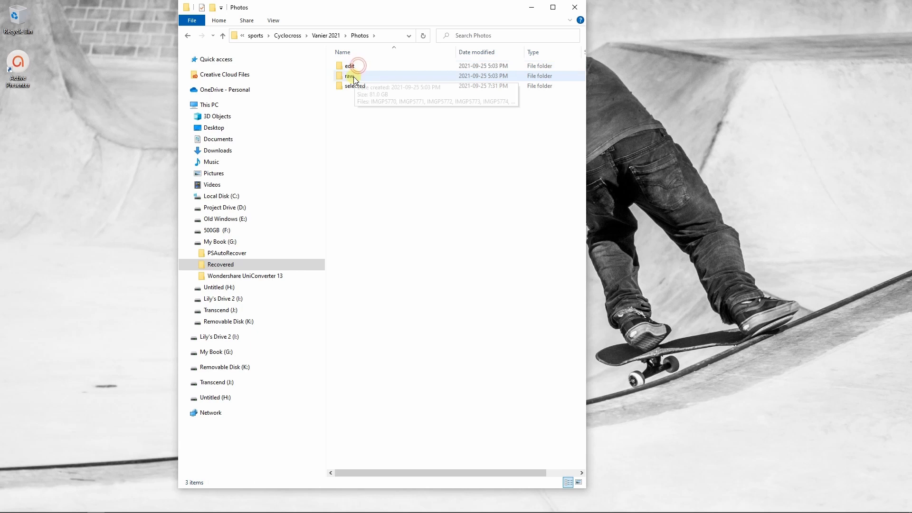
double_click(354, 76)
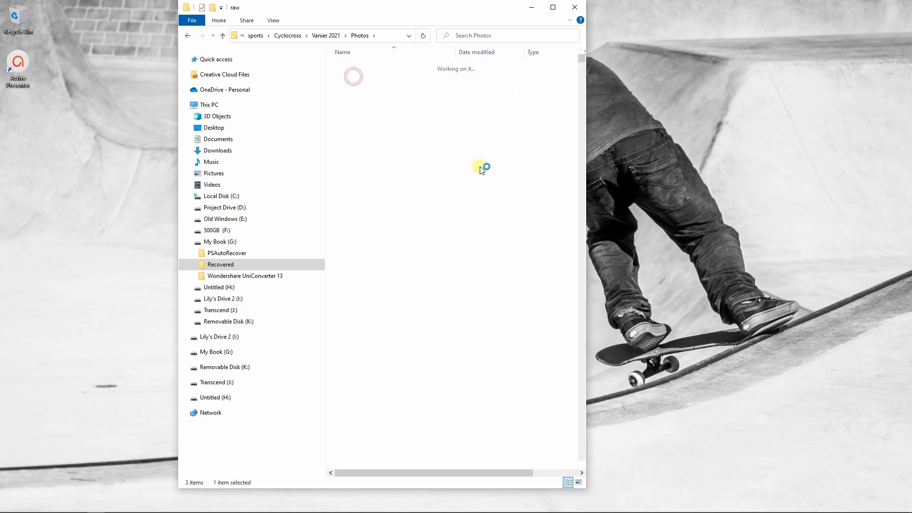
left_click(553, 8)
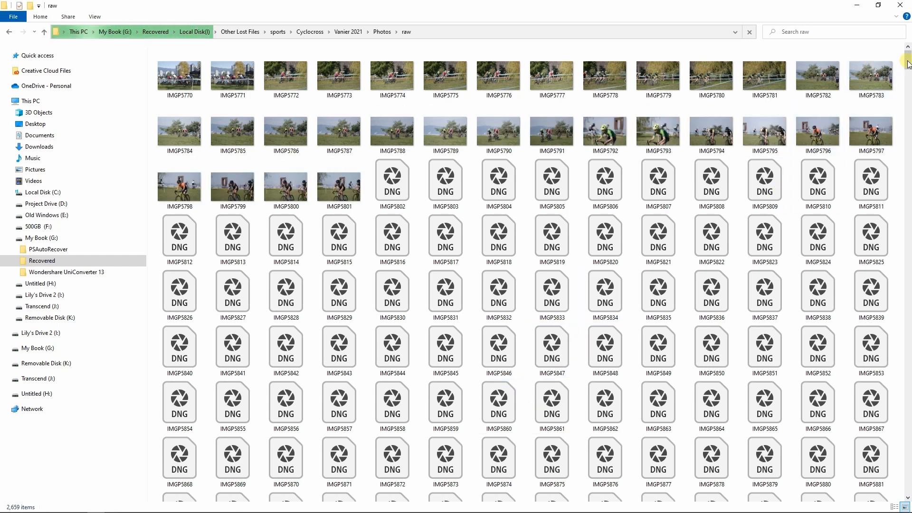
left_click_drag(908, 64, 908, 213)
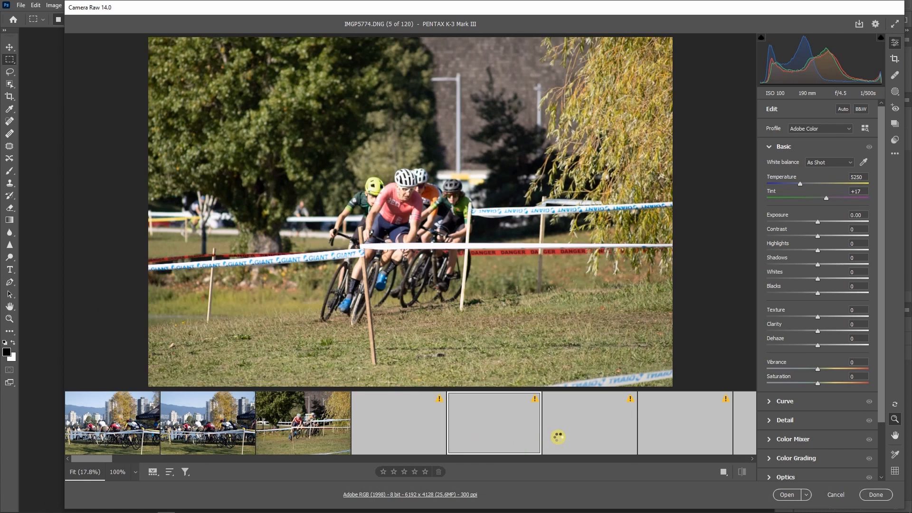
In Camera Raw, review IMGP5775, then the orange-jersey and following cyclist shots from IMGP5796 to IMGP5801.
left_click(573, 436)
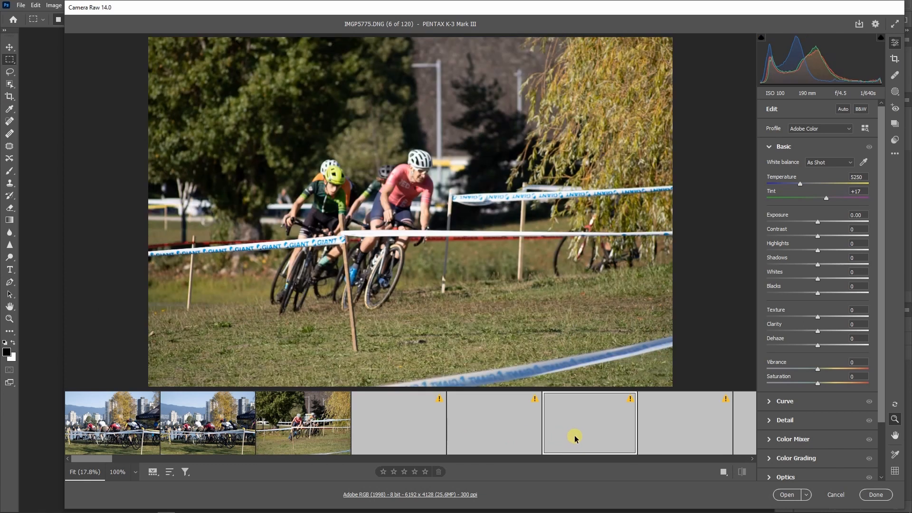
left_click_drag(93, 460, 233, 460)
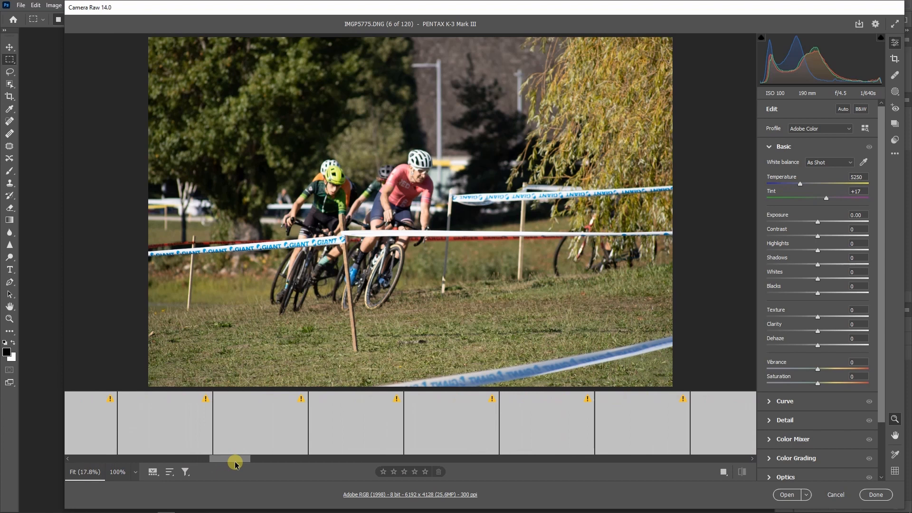
left_click(262, 437)
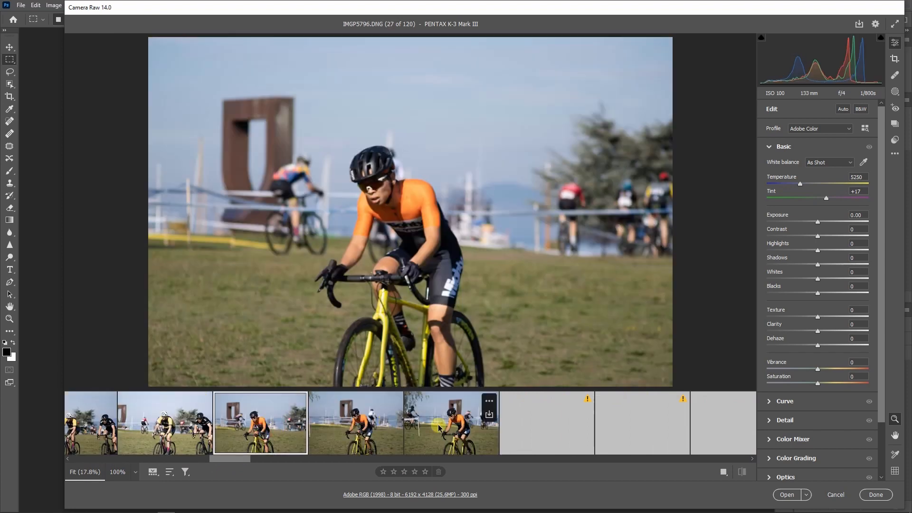
left_click(479, 427)
left_click(561, 432)
left_click(628, 436)
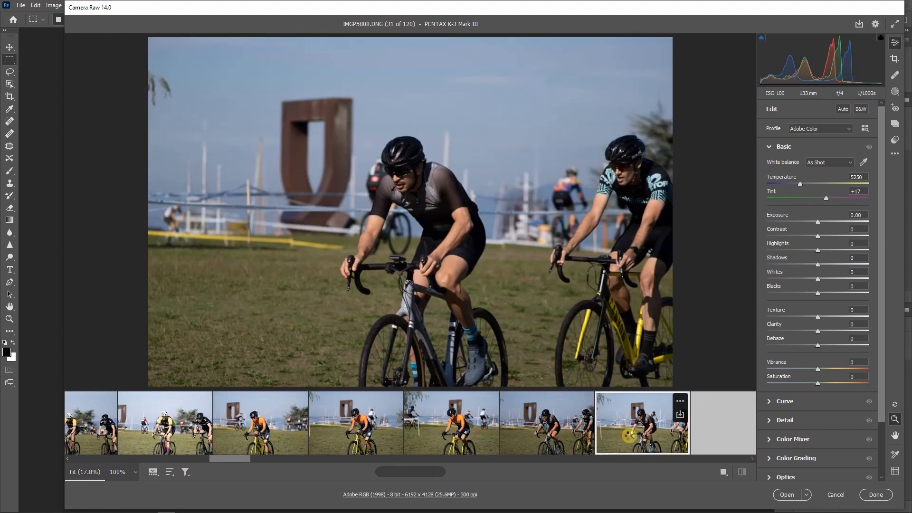
left_click(726, 437)
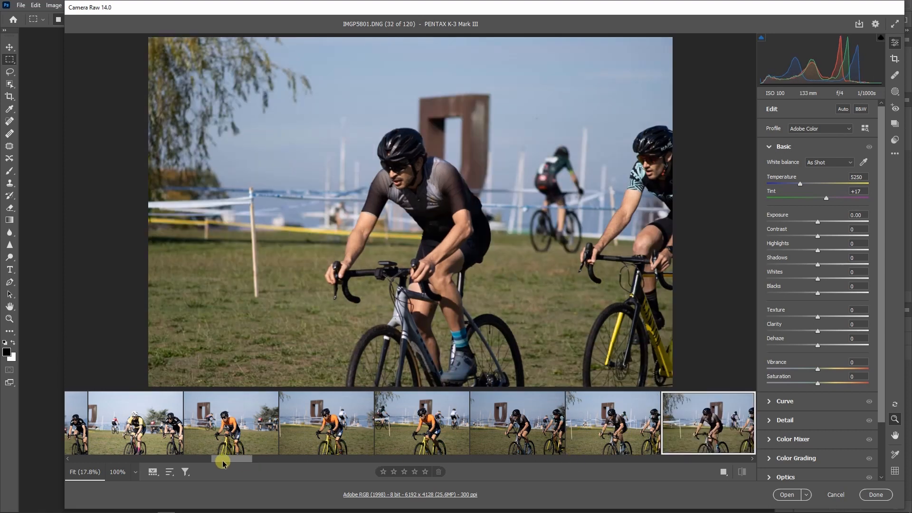
Review the yellow-jersey cyclist photos further along the filmstrip, one at a time up to IMGP5810.
left_click_drag(223, 463, 278, 460)
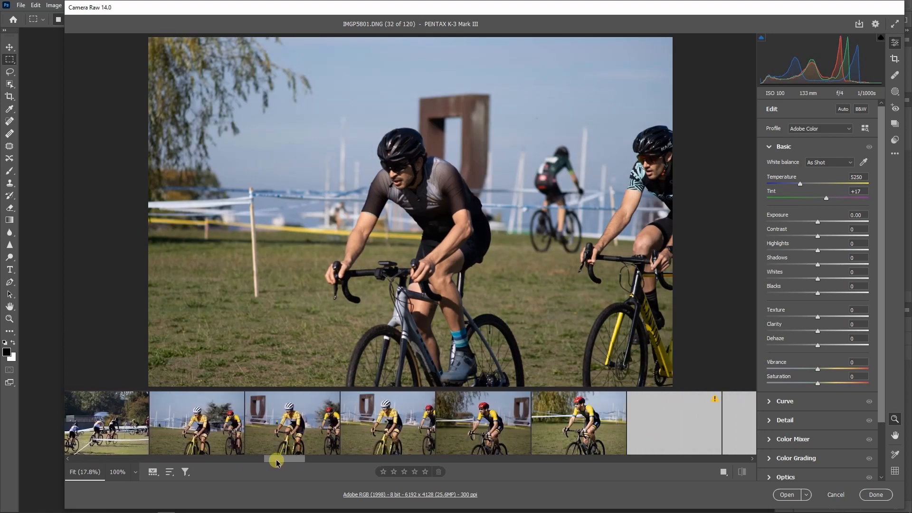
left_click(205, 433)
left_click(277, 435)
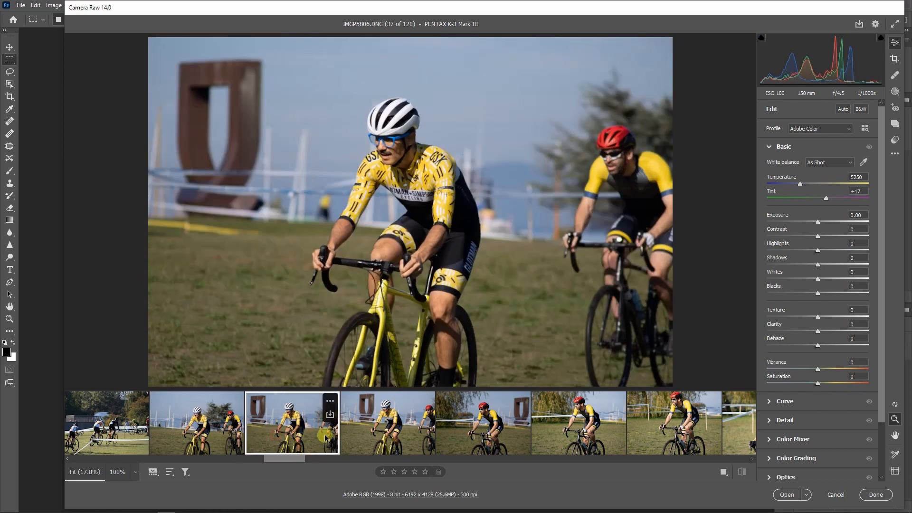
left_click(374, 437)
left_click(480, 439)
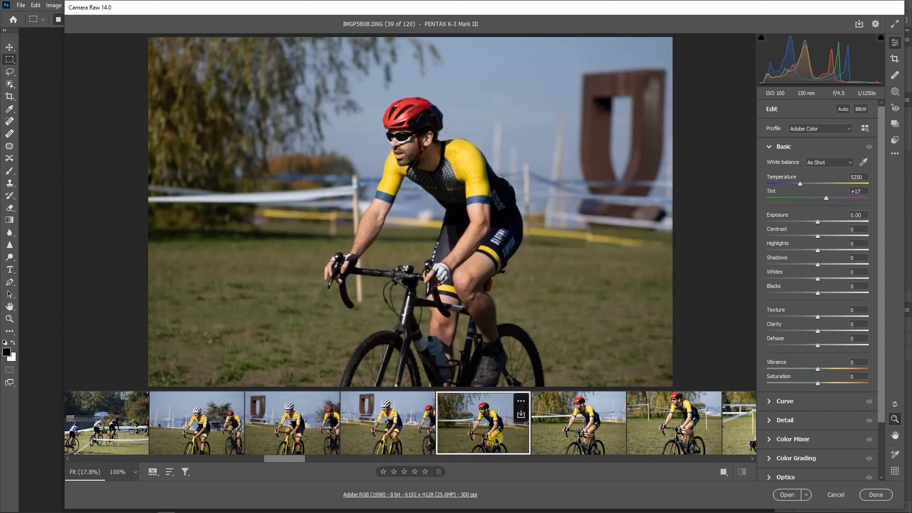
left_click(570, 443)
left_click(680, 444)
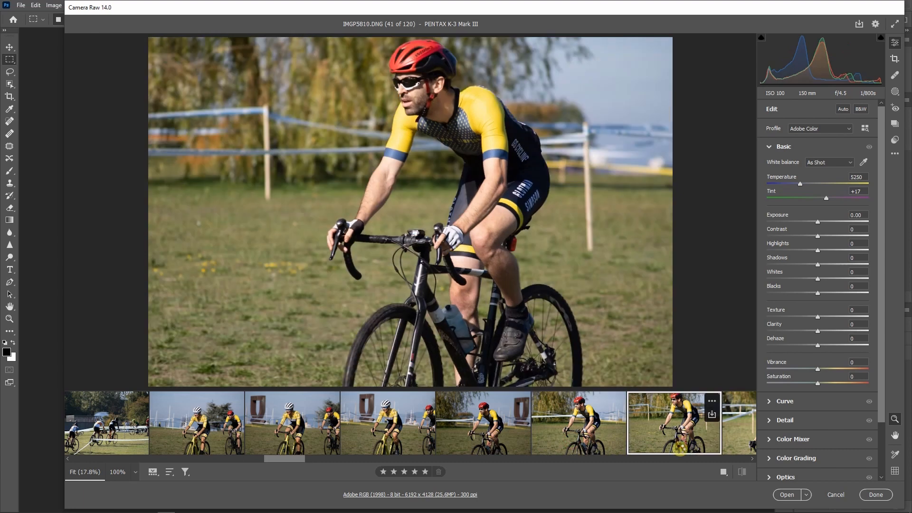
Review the multicoloured-jersey rider shots up to IMGP5816 and the red-jersey rider photos further along the filmstrip.
left_click_drag(292, 458, 341, 466)
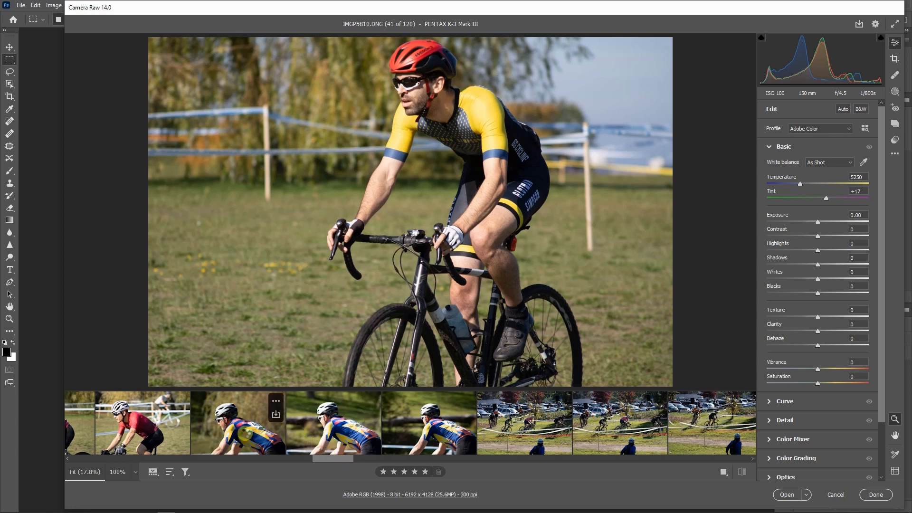
left_click(246, 433)
left_click(366, 442)
left_click(406, 449)
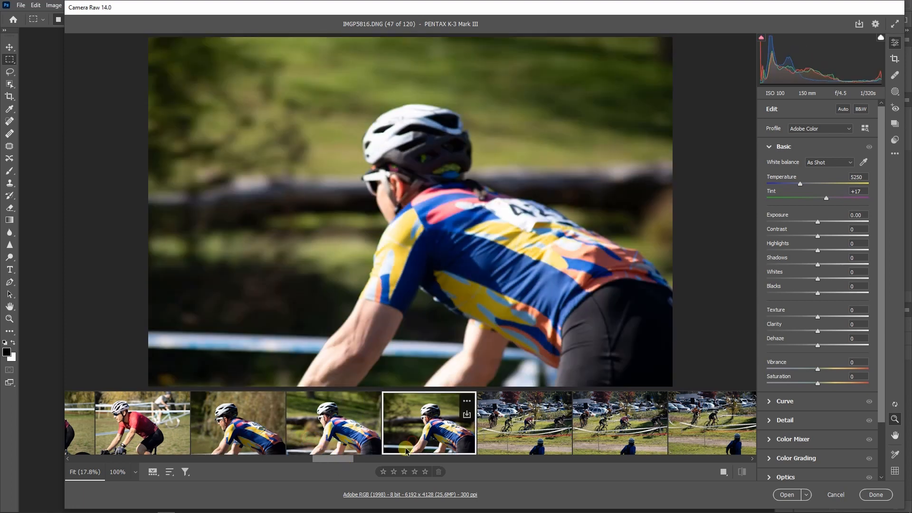
left_click_drag(336, 458, 417, 464)
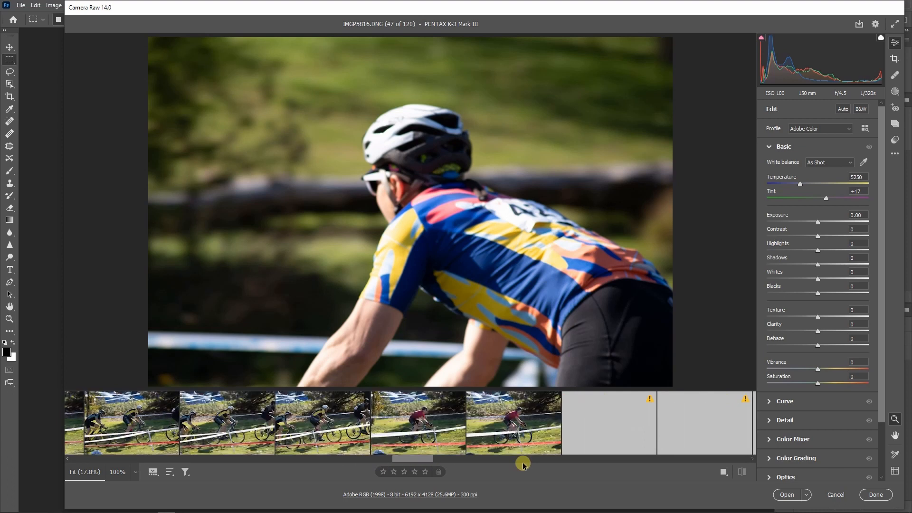
left_click(427, 423)
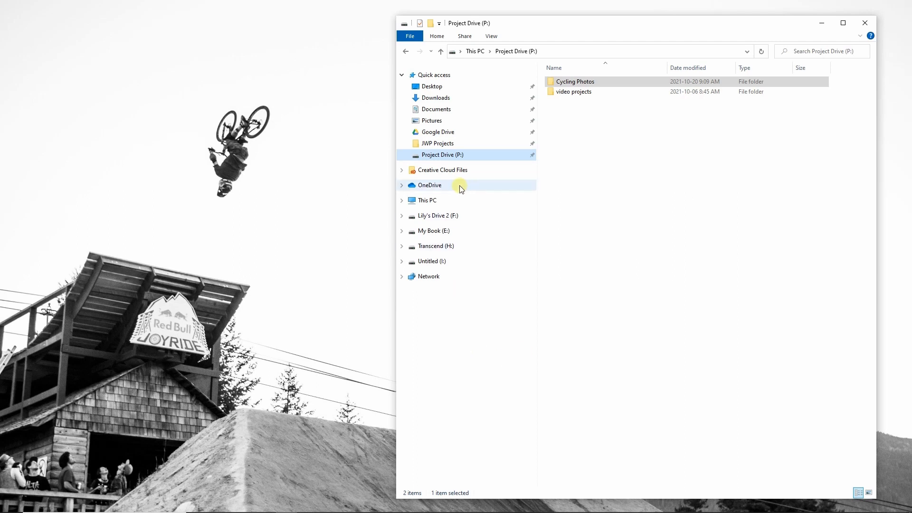
In File Explorer, open the raw folder inside Cycling Photos on Project Drive (P:).
left_click(628, 179)
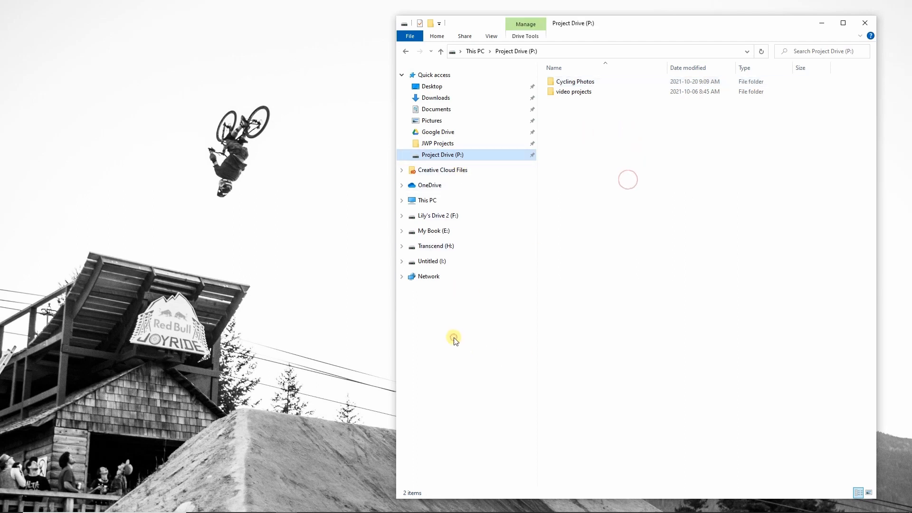
left_click(443, 155)
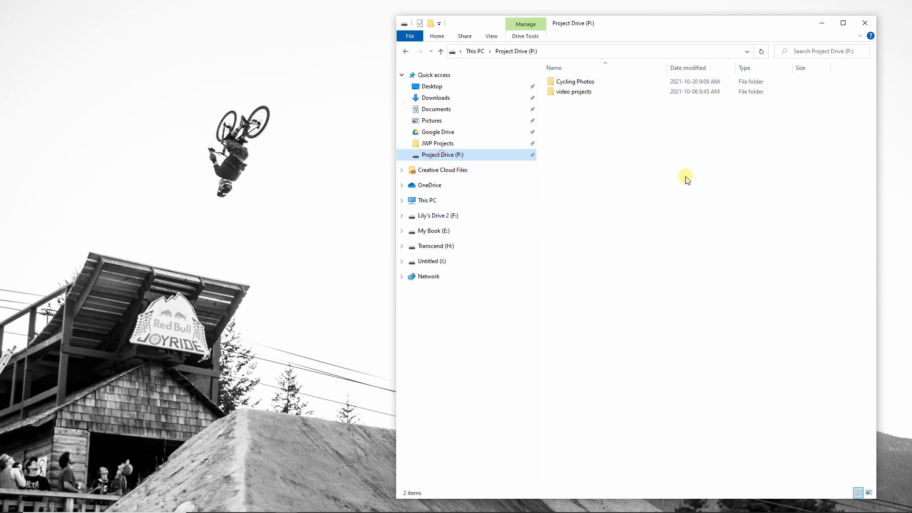
left_click(579, 81)
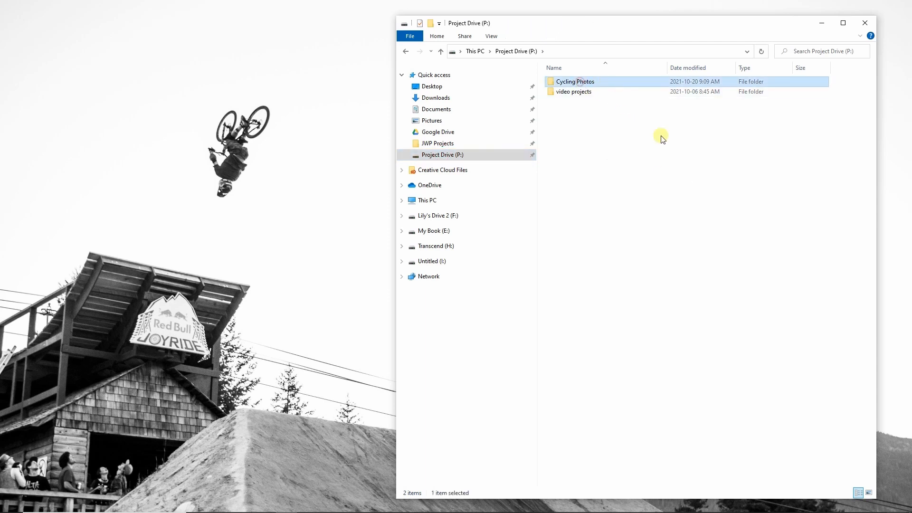
double_click(588, 82)
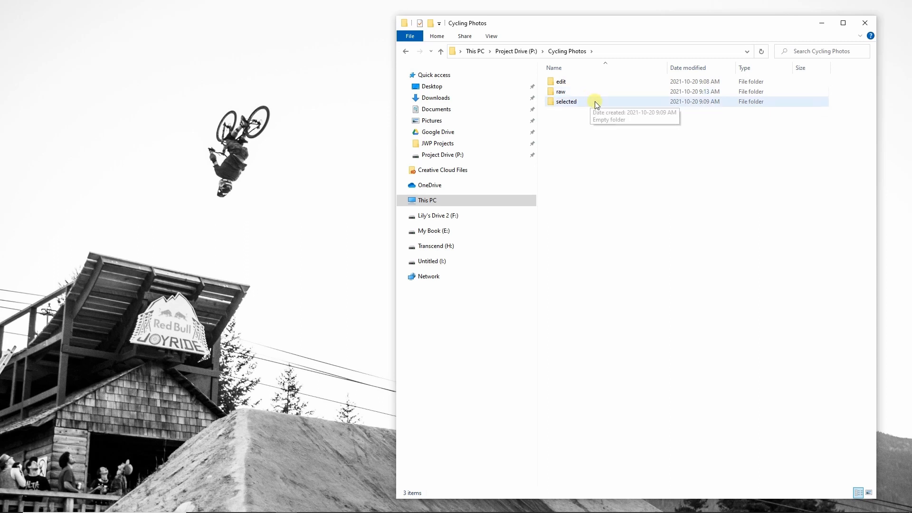
left_click(572, 93)
double_click(572, 94)
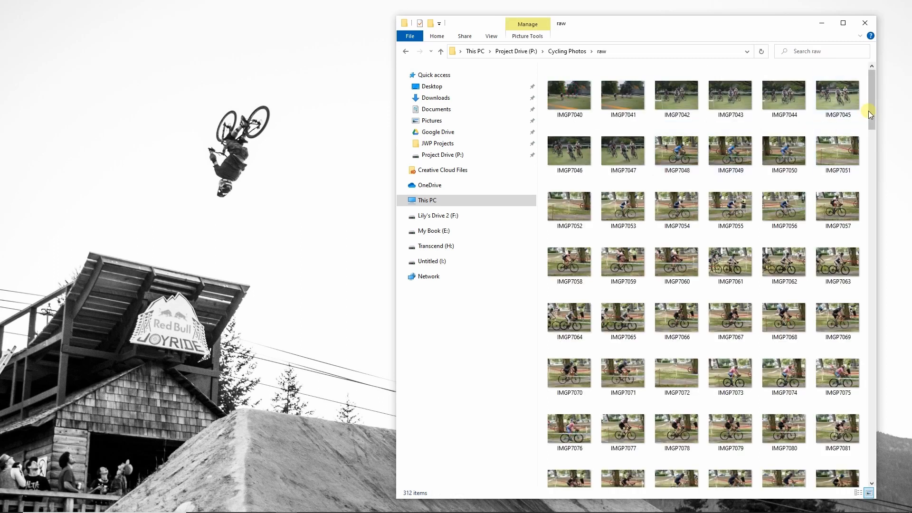
Select all the DNG photos in the raw folder and open them together in Photoshop.
left_click_drag(872, 107, 855, 97)
left_click(562, 82)
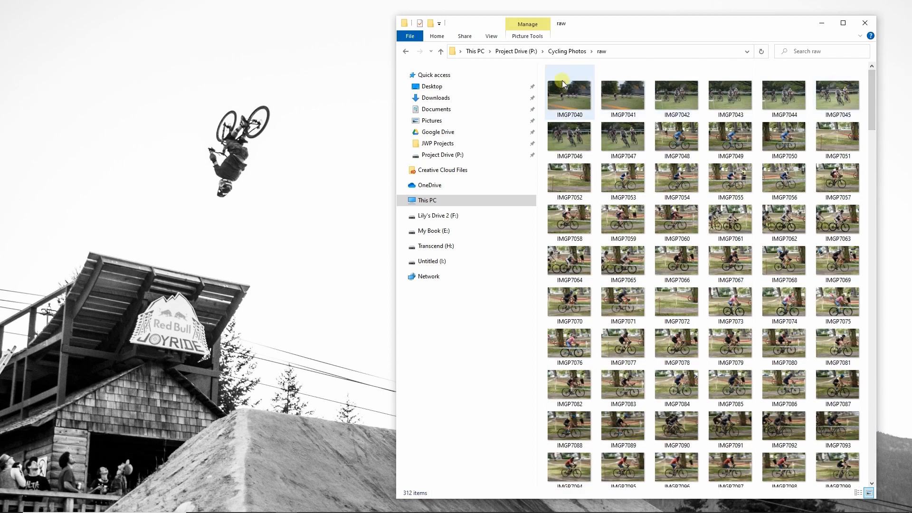
left_click(562, 99)
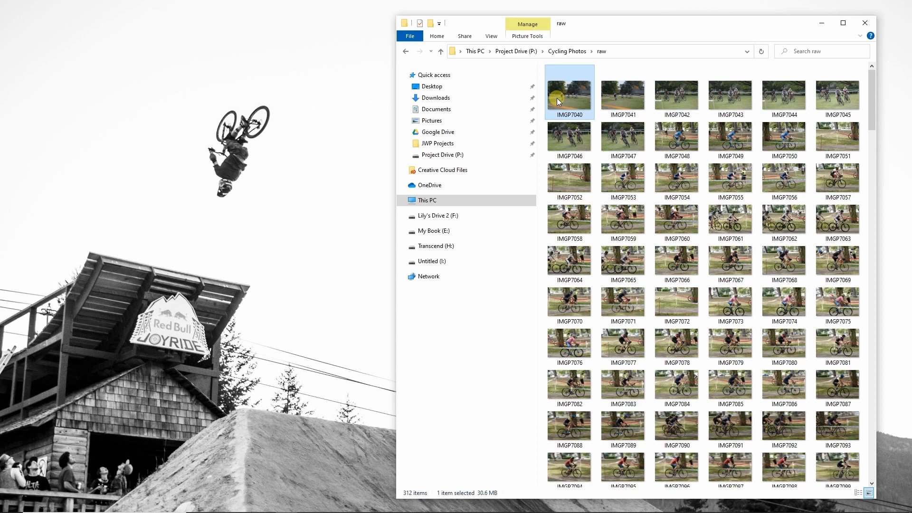
key("ctrl+a")
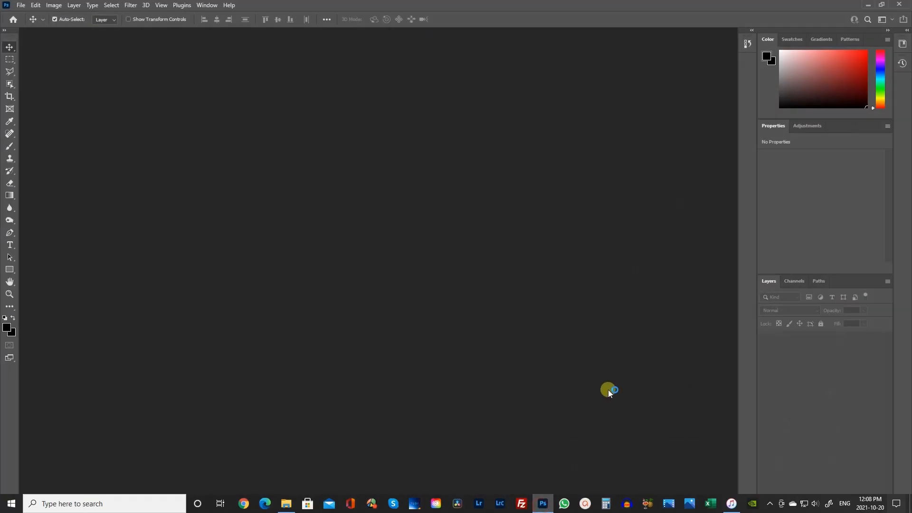
left_click(287, 503)
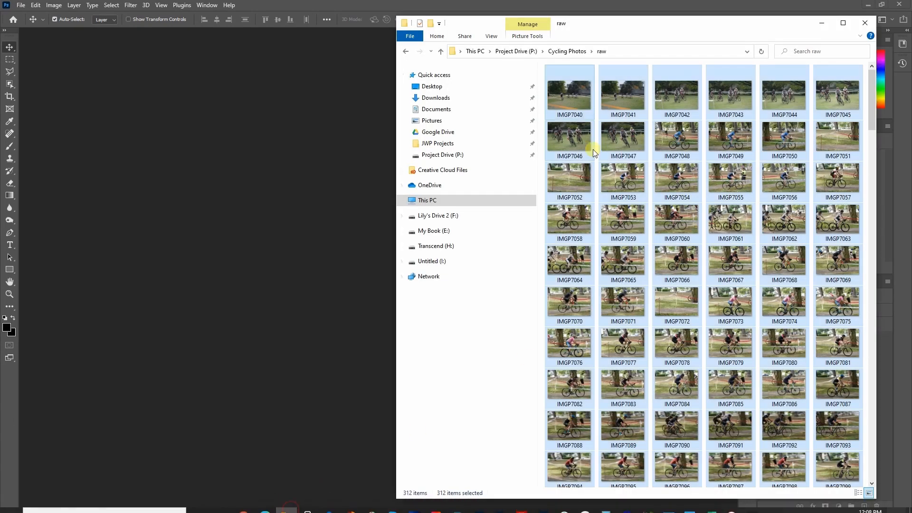
left_click_drag(567, 93, 353, 162)
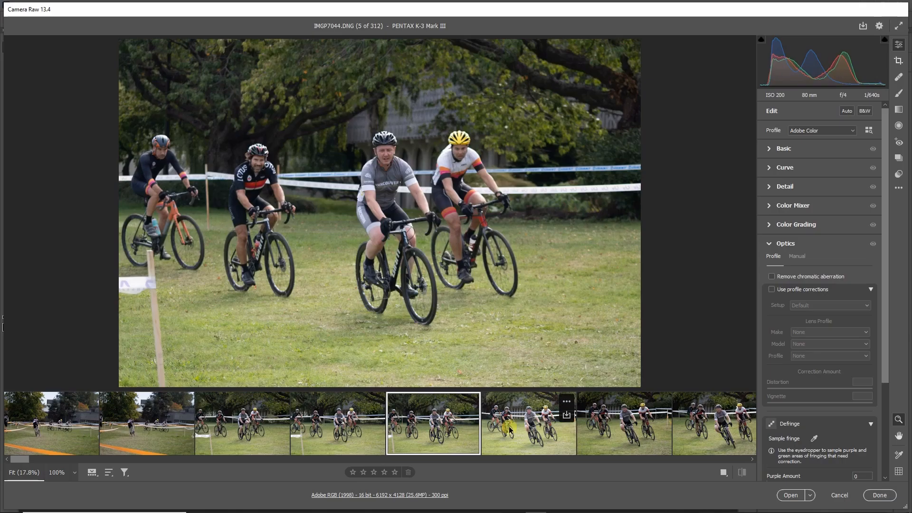
Compare the group-rider shots IMGP7045 to IMGP7047 in Camera Raw and advance to IMGP7048.
left_click(505, 424)
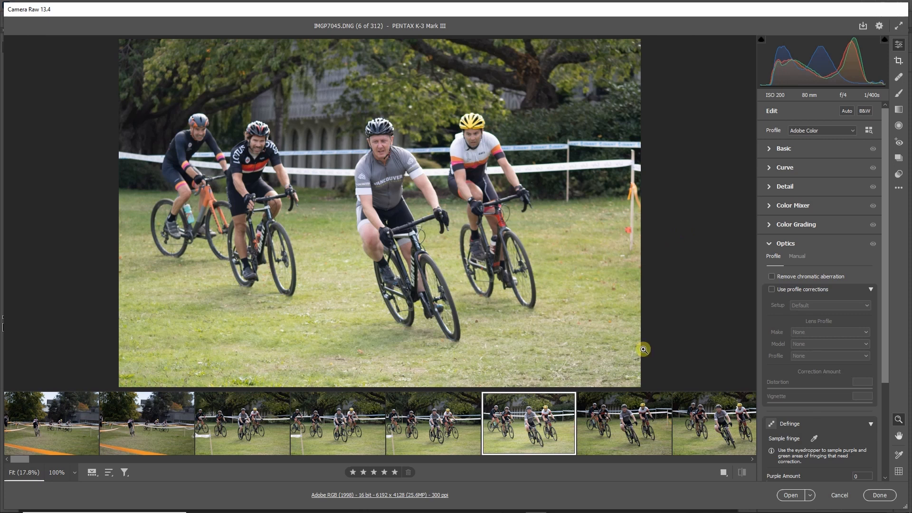
left_click(616, 418)
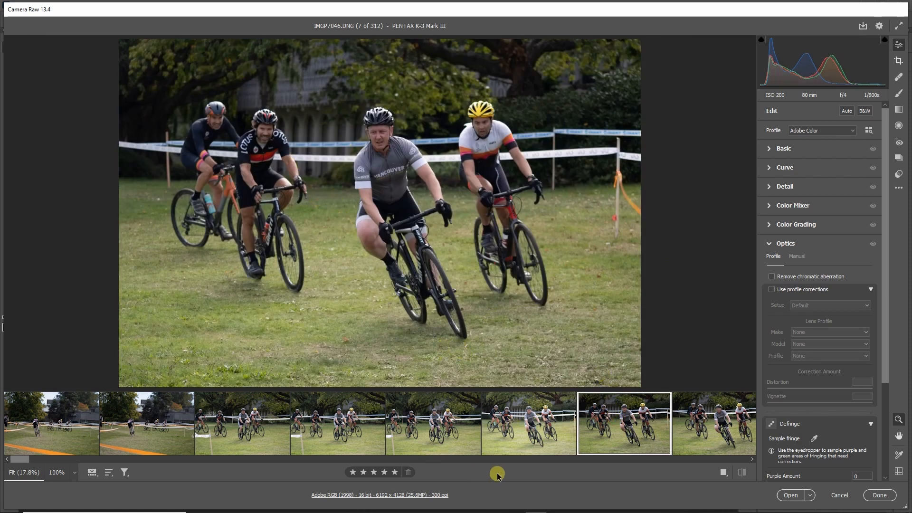
key("Right")
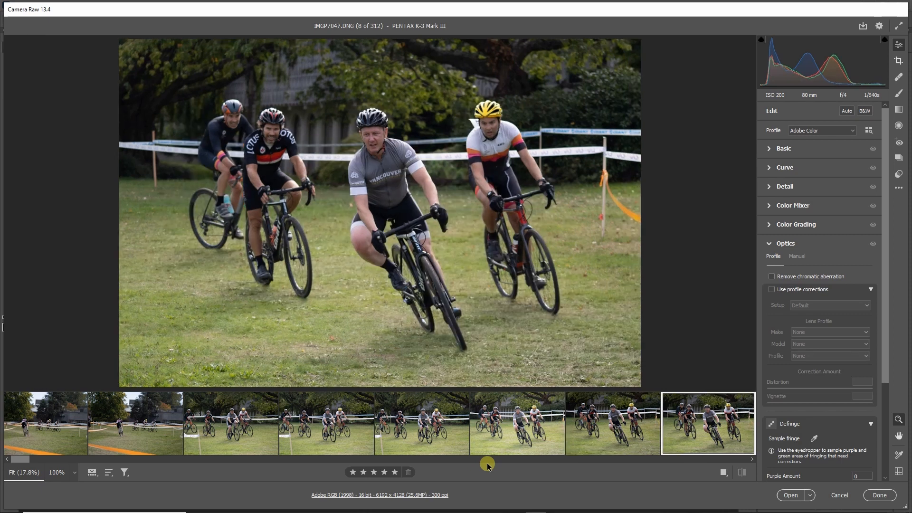
key("Left")
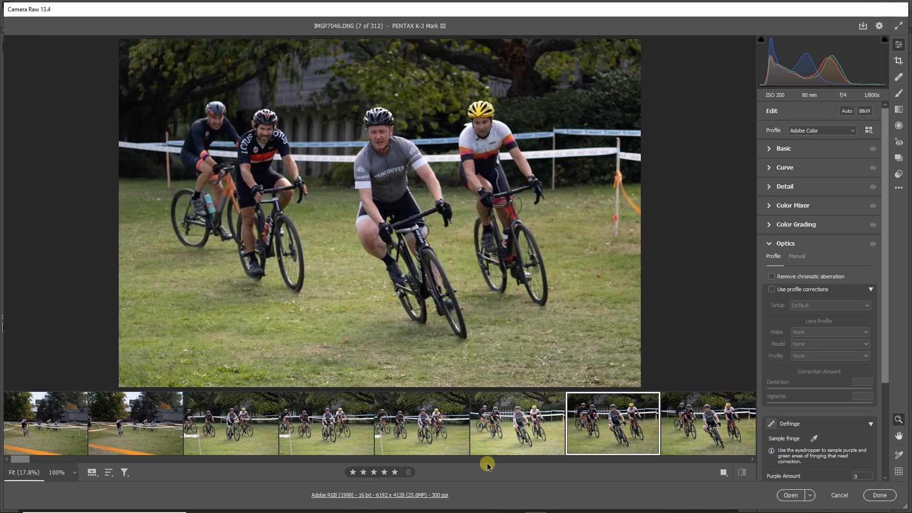
key("Left")
key("Right")
key("Right")
Review the blue-jersey rider shots IMGP7049 and IMGP7050 and advance past the empty-course frames to IMGP7052.
key("Right")
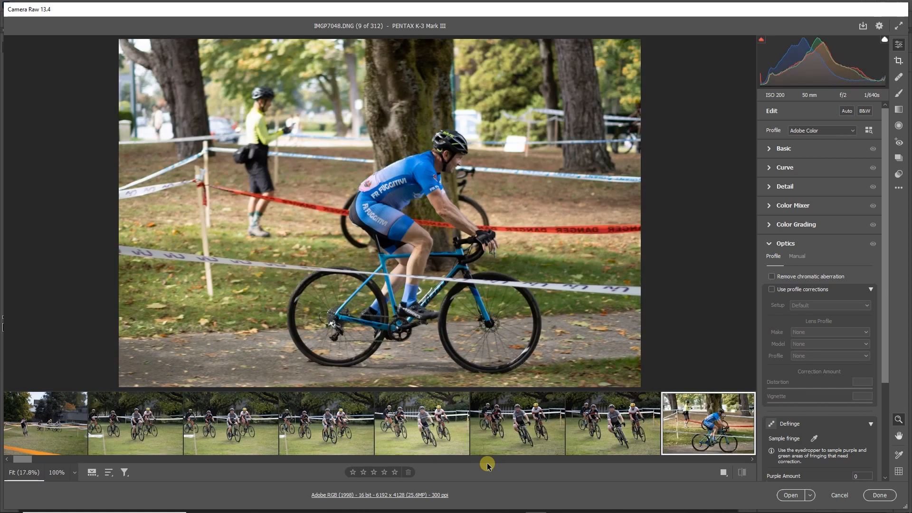
key("Right")
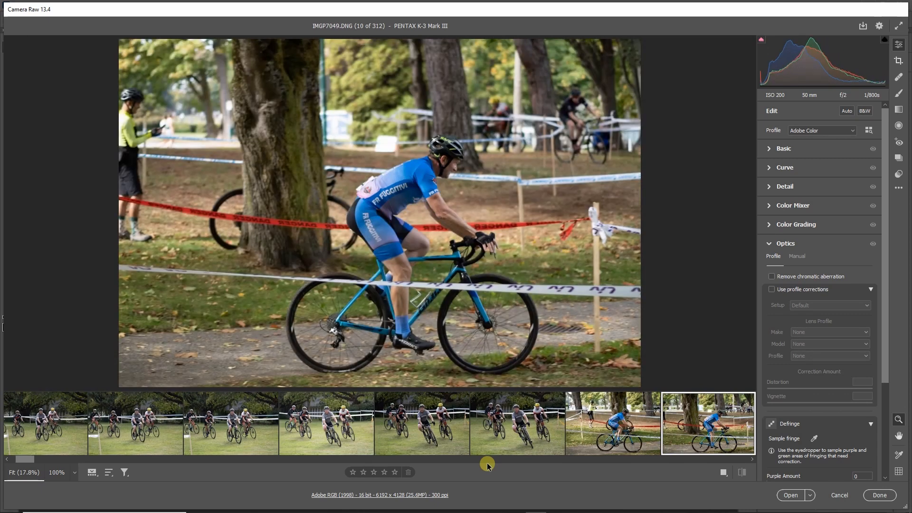
key("Right")
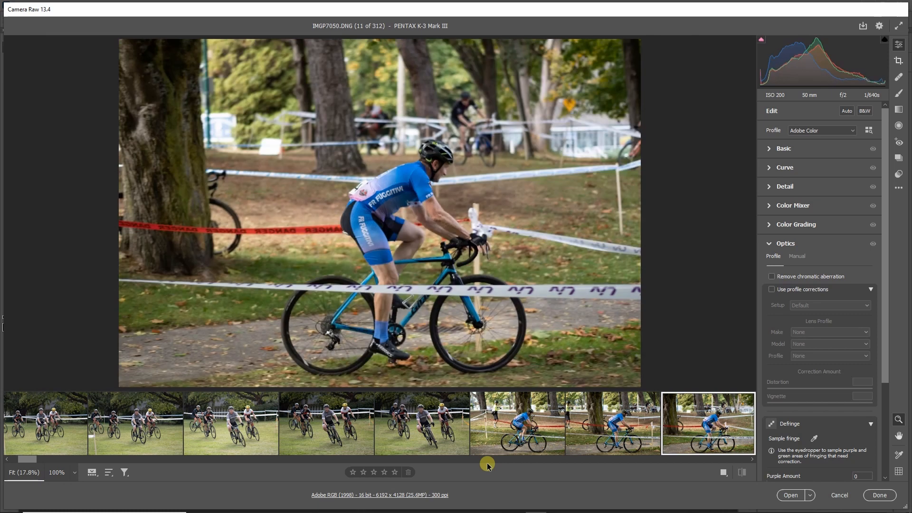
key("Right")
Compare the panning shots IMGP7053 and IMGP7054 of the Cycling BC rider back and forth, then continue through IMGP7056.
key("Right")
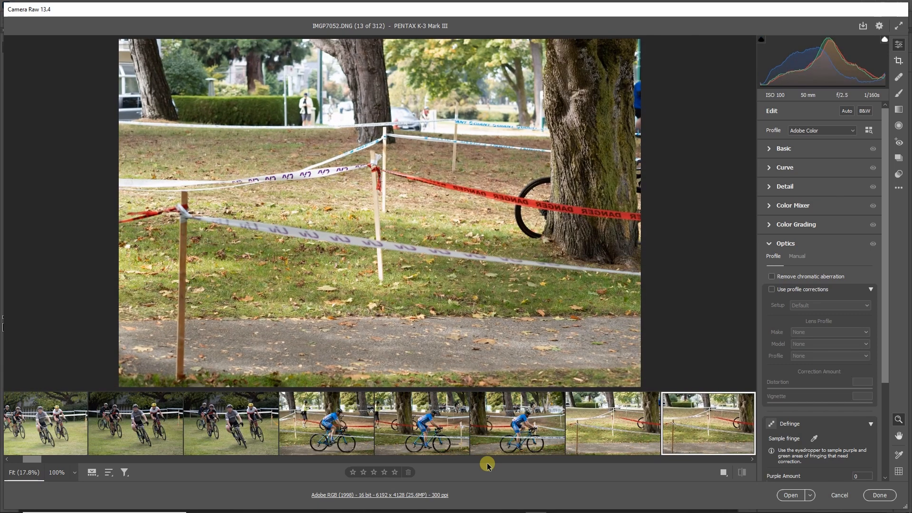
key("Right")
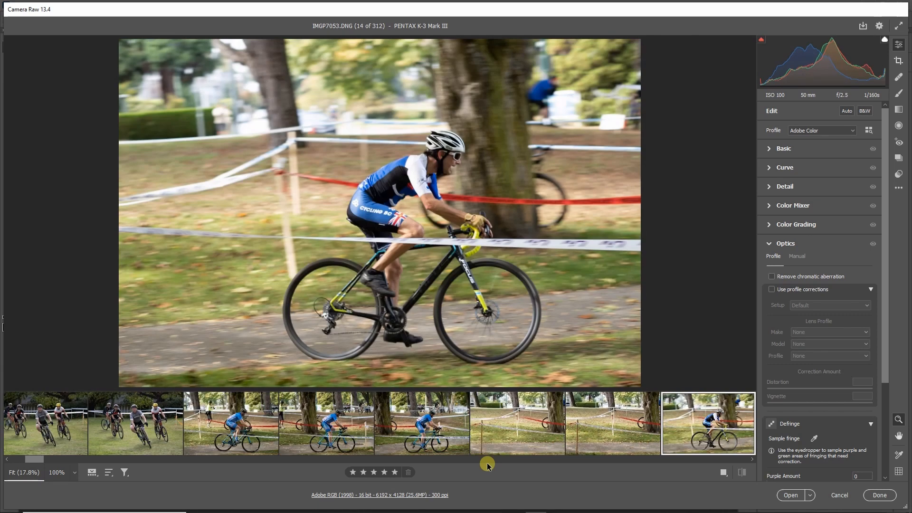
key("Right")
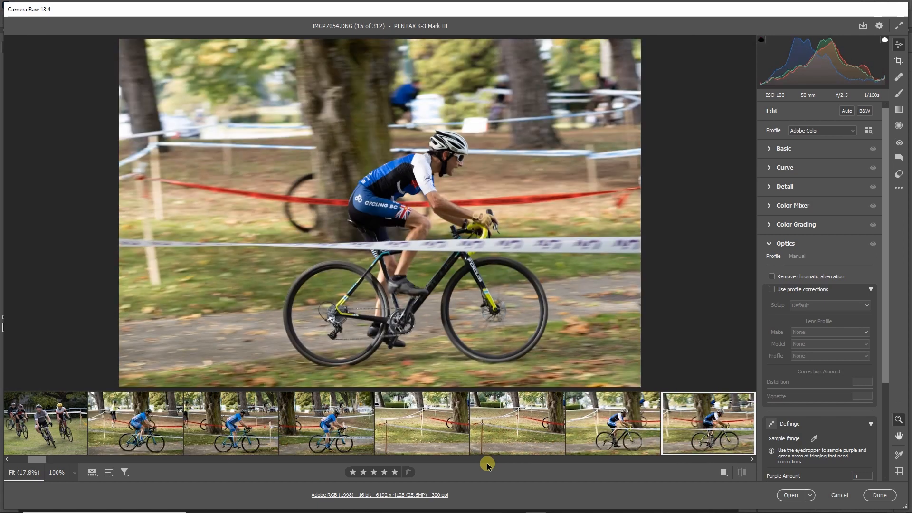
key("Left")
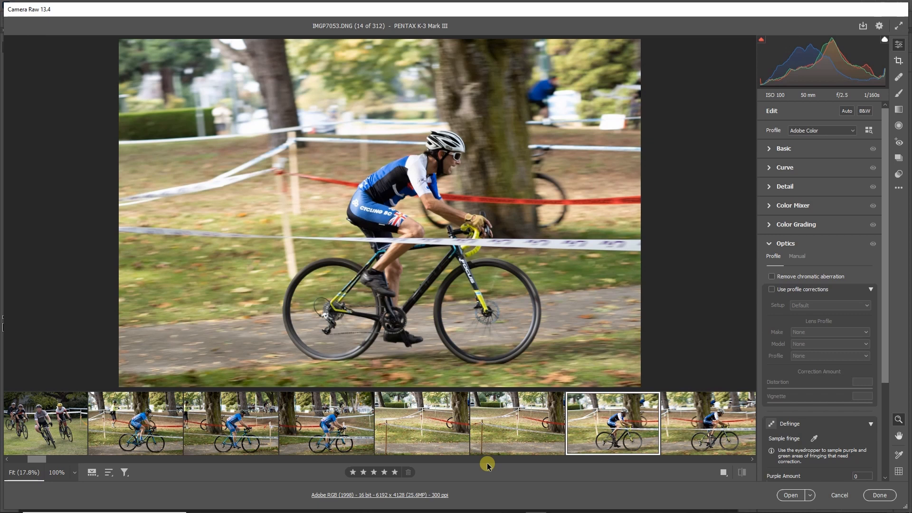
key("Right")
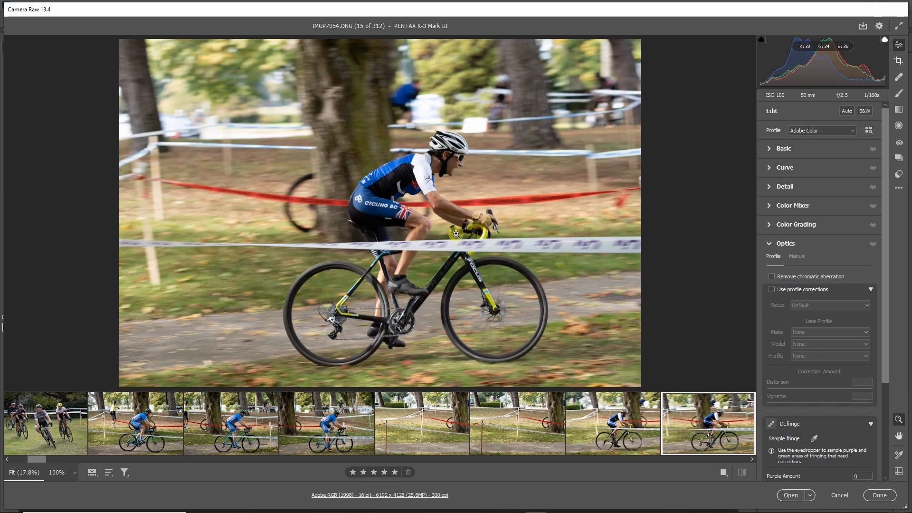
key("Left")
key("Right")
key("Right")
key("Right")
key("Right")
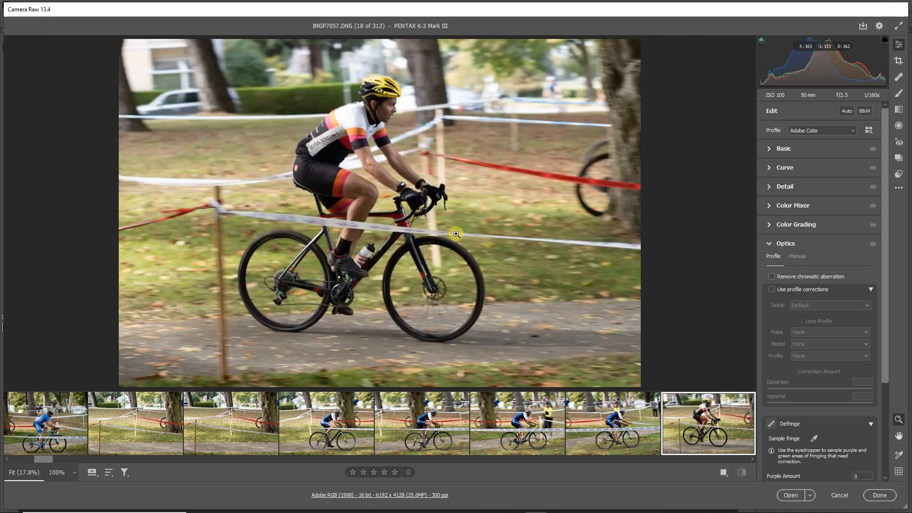
Review the yellow-helmet rider's panning shots from IMGP7057 to IMGP7060.
key("Right")
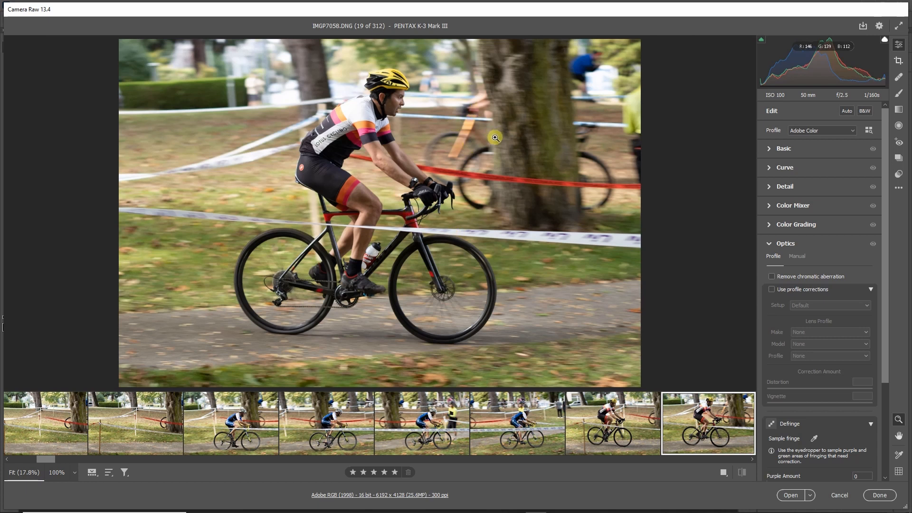
key("Right")
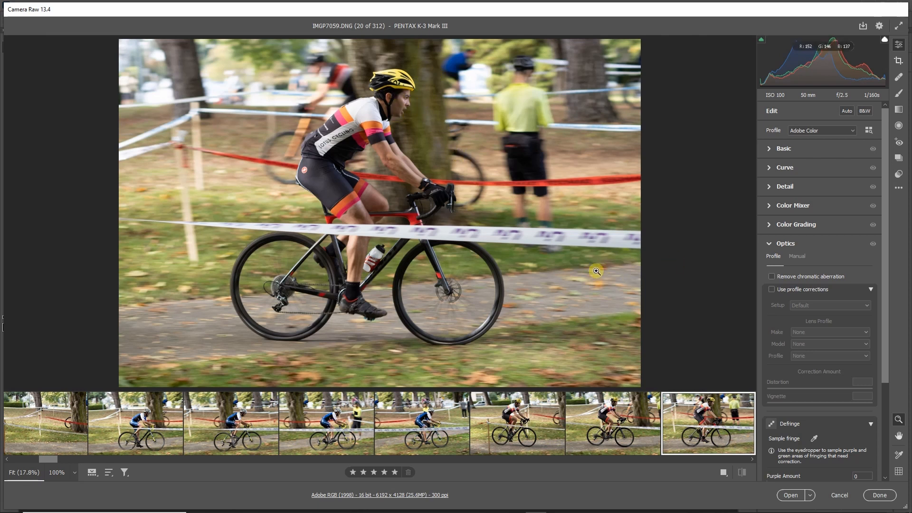
key("Right")
key("Right")
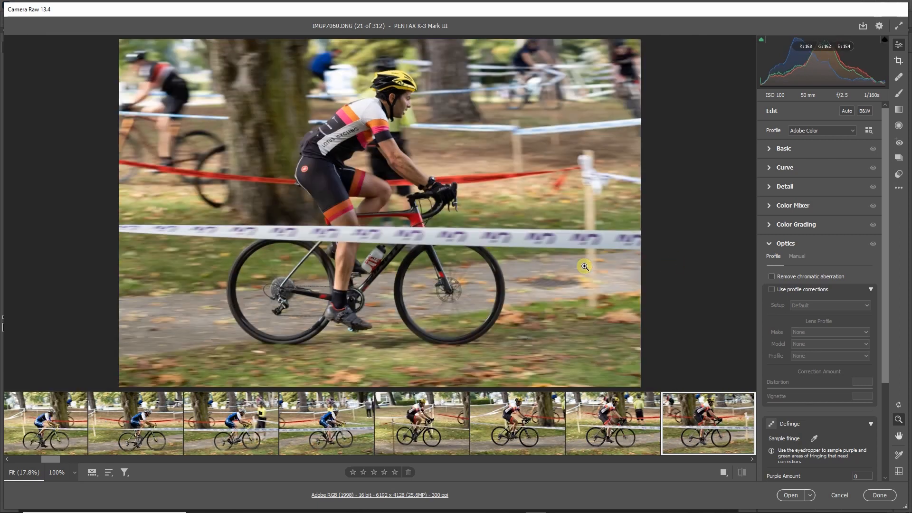
Review the grey-jersey rider shots from IMGP7062 to IMGP7065.
key("Right")
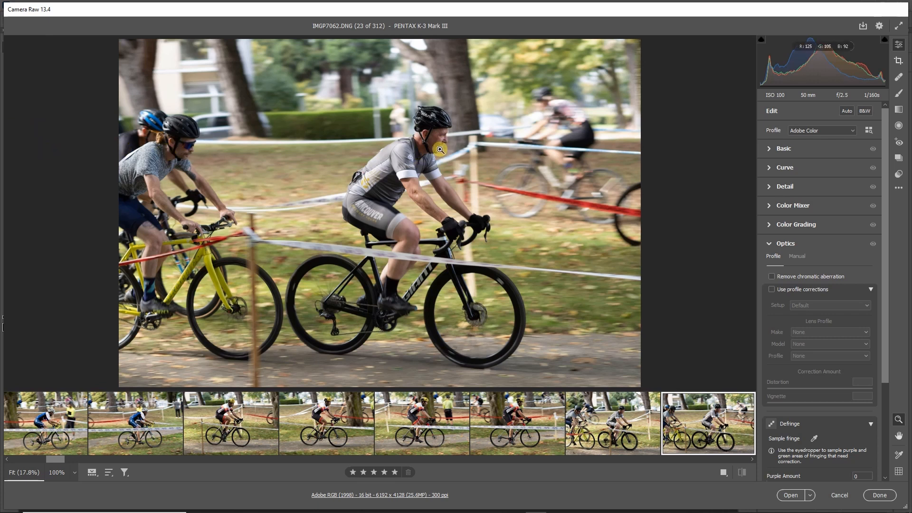
key("Right")
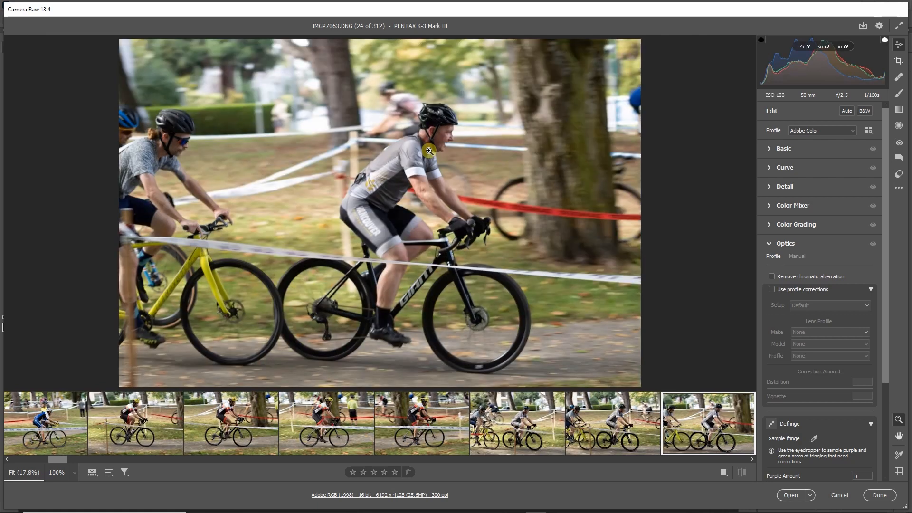
key("Right")
Review the red-helmet Lotus rider in IMGP7066 and IMGP7067 and the orange-bike rider in IMGP7068 to IMGP7071.
key("Right")
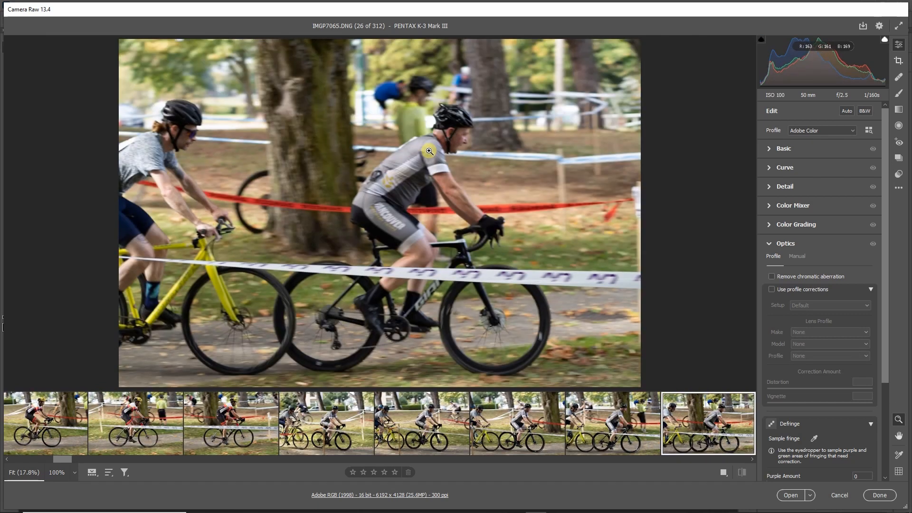
key("Right")
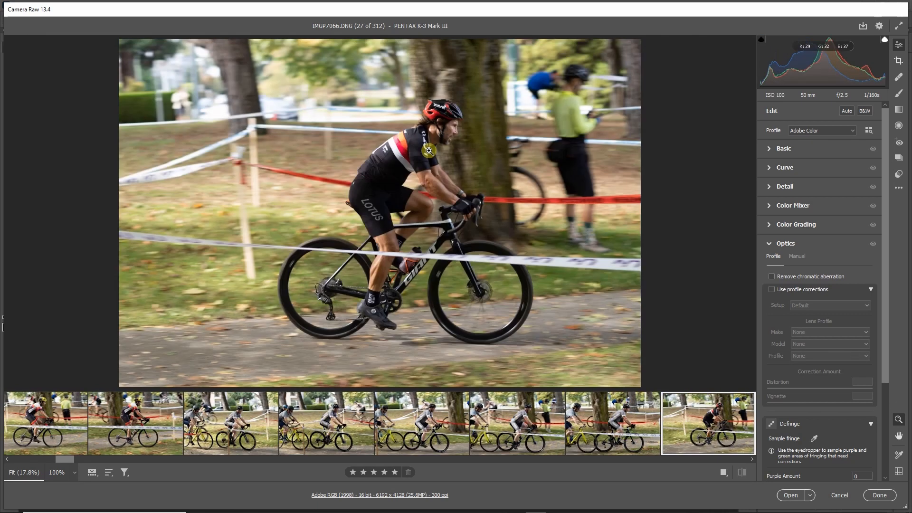
key("Right")
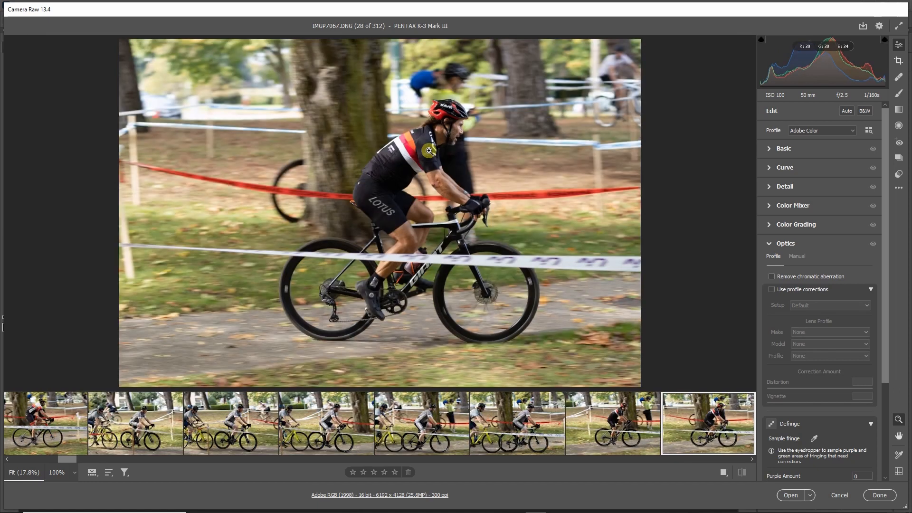
key("Right")
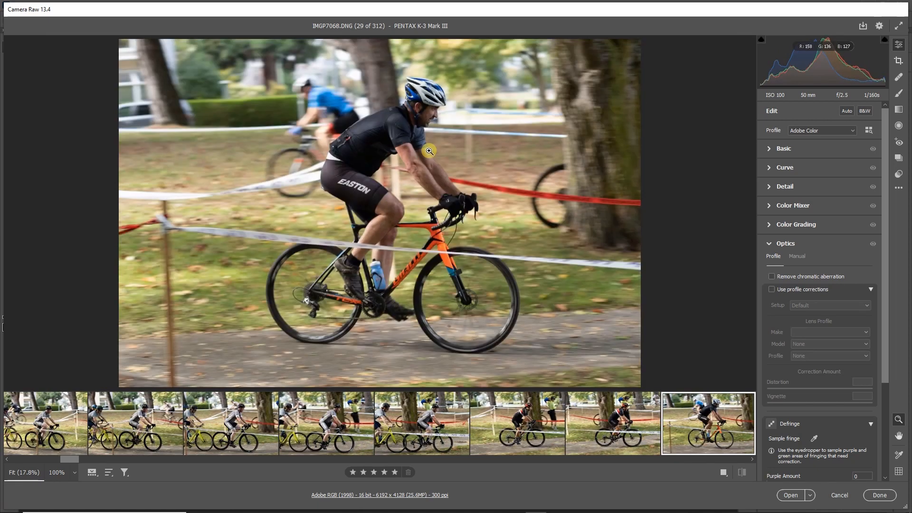
key("Right")
key("Right")
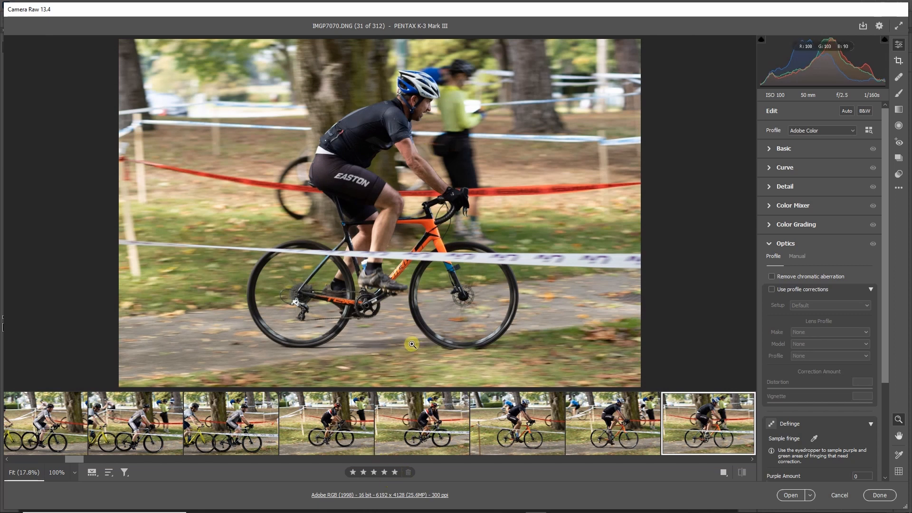
key("Right")
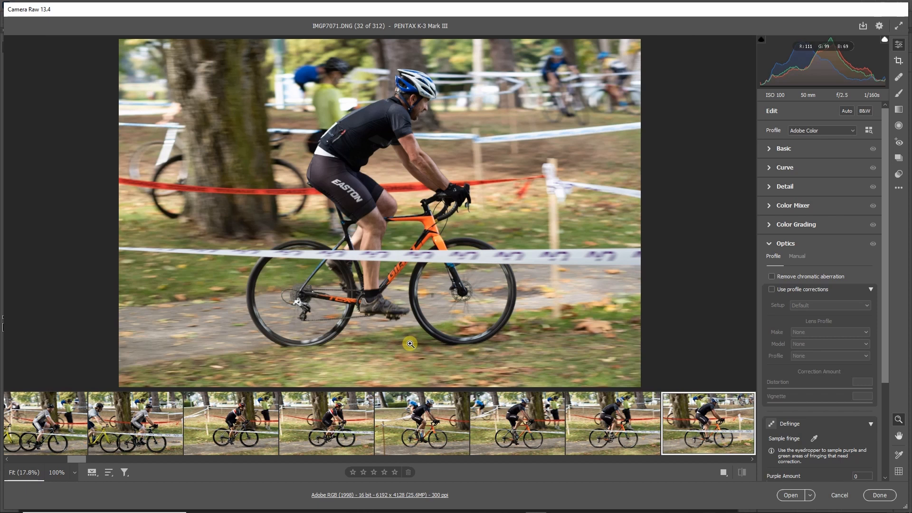
Review the pink-jersey rider shots up to IMGP7076 and the black-helmet Lotus rider in IMGP7077 to IMGP7079.
key("Right")
key("Right")
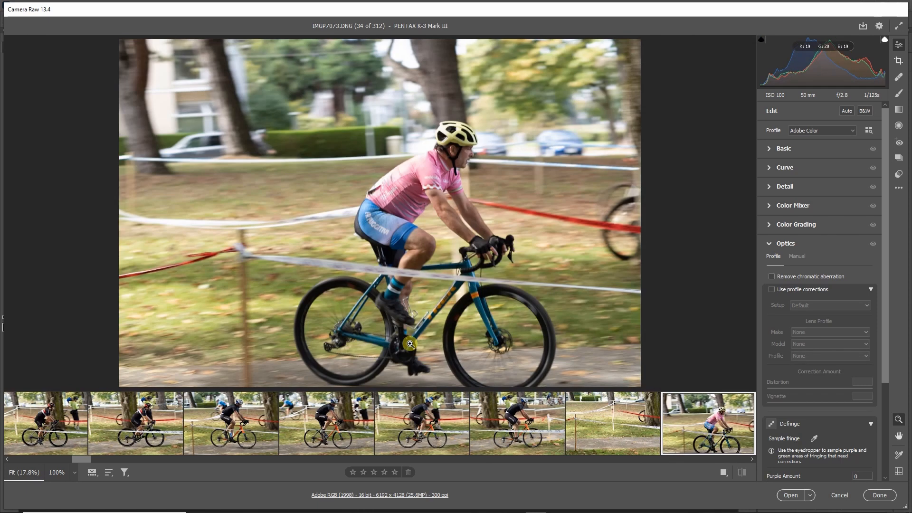
key("Right")
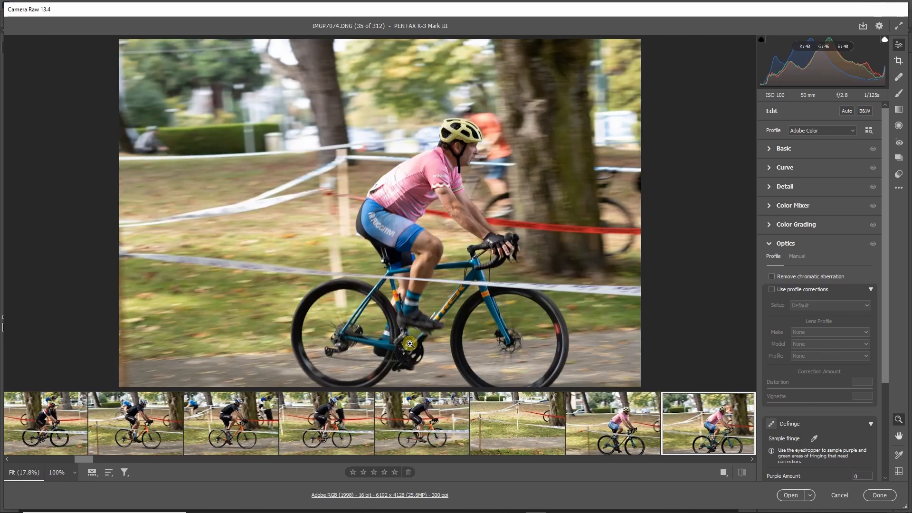
key("Right")
key("Right")
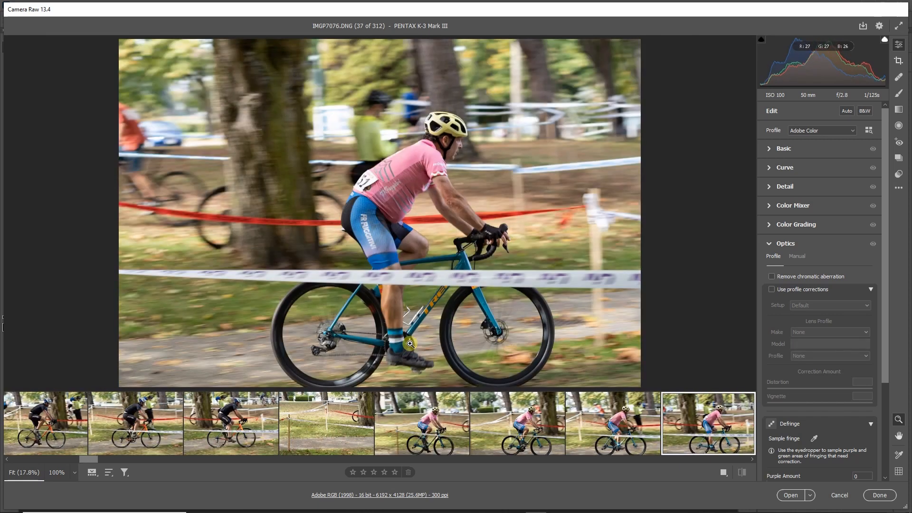
key("Right")
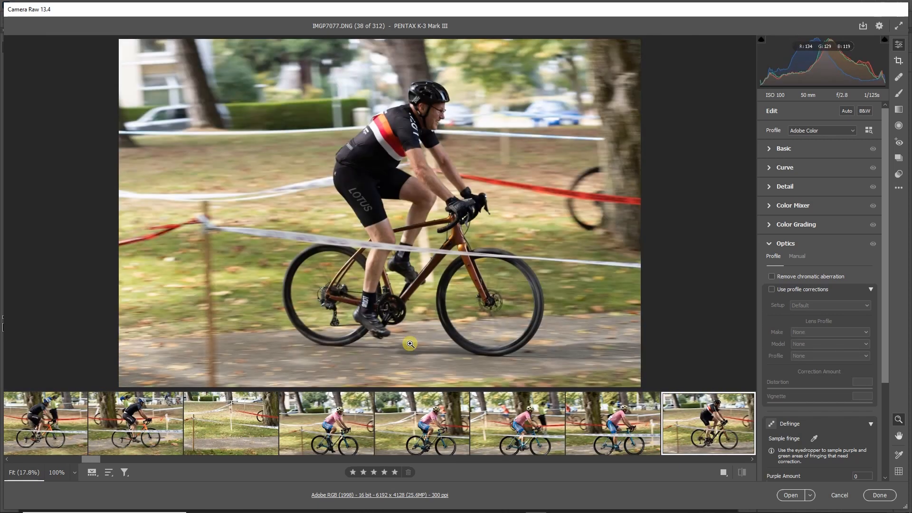
key("Right")
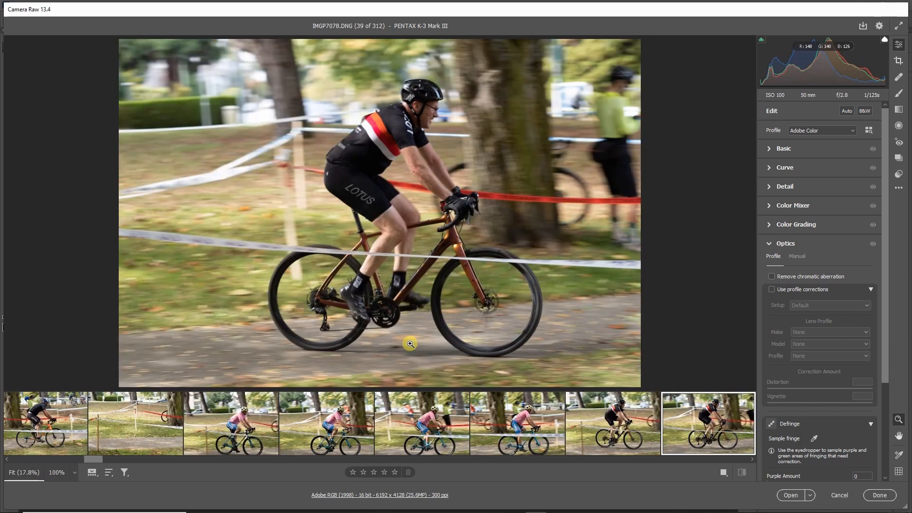
key("Right")
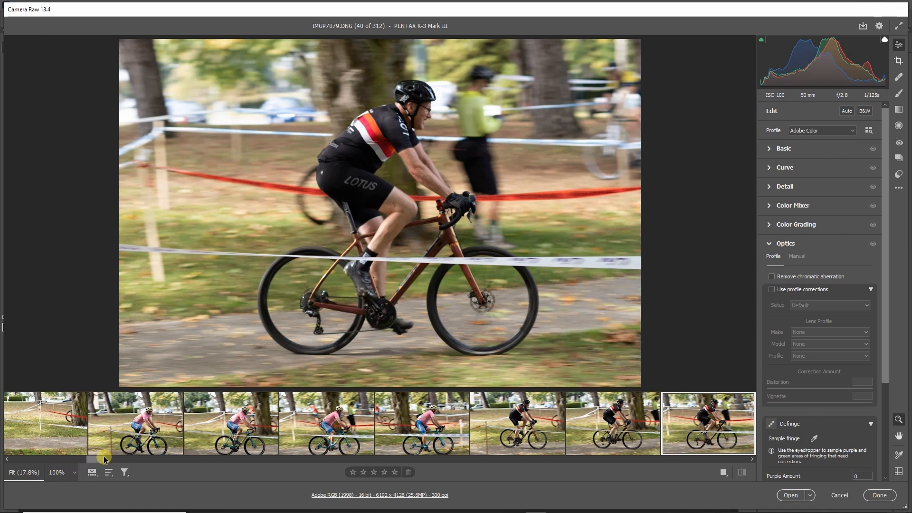
Jump ahead in the filmstrip to the wooded-corner photos and compare the navy-jersey rider shots IMGP7117 to IMGP7119.
left_click_drag(103, 457, 200, 466)
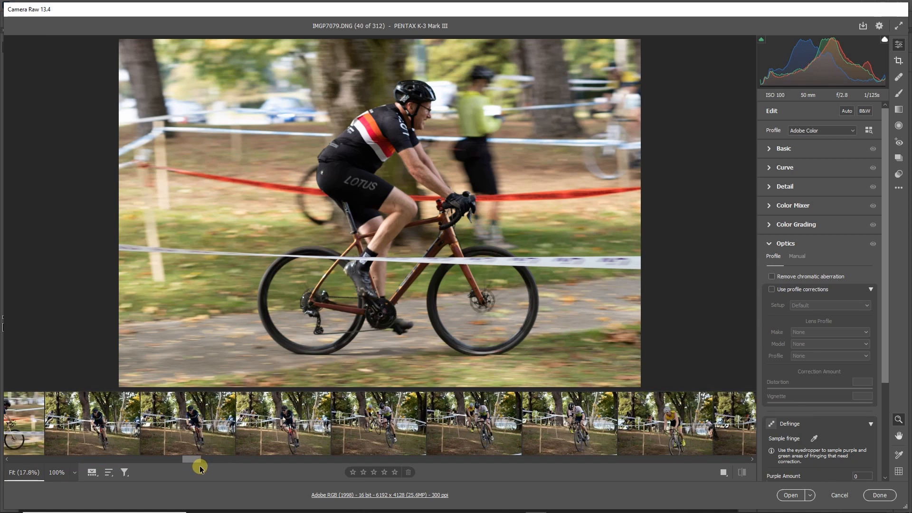
left_click(274, 432)
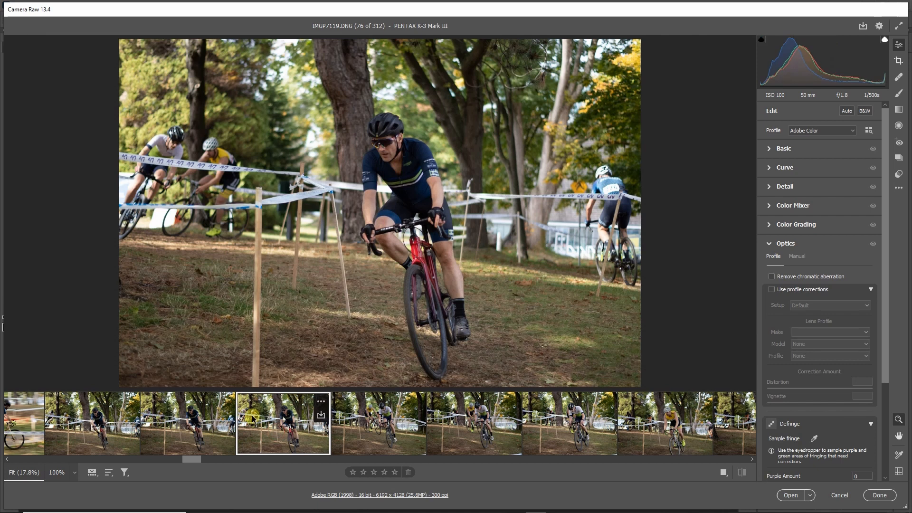
key("Left")
key("Left")
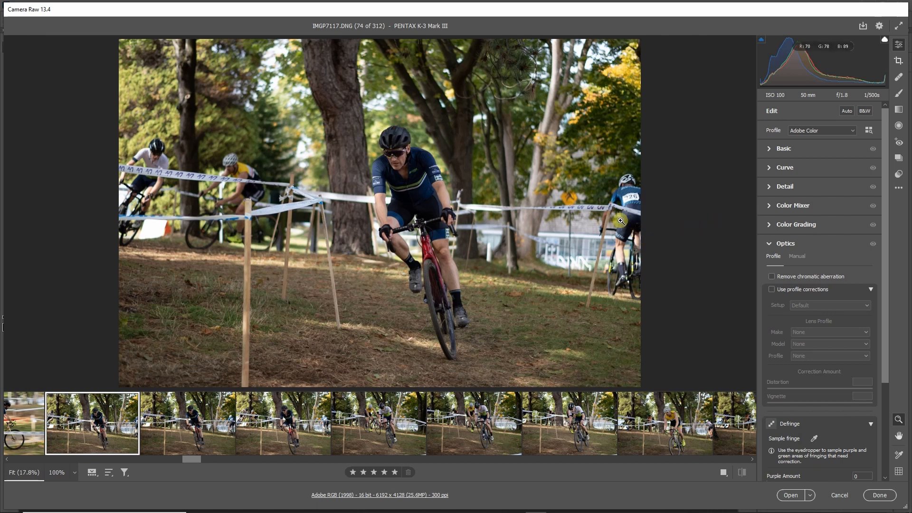
key("Right")
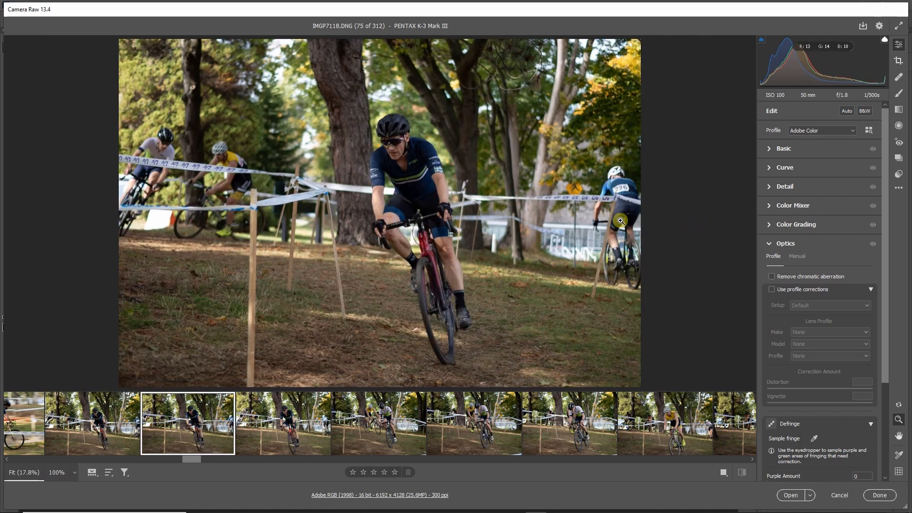
key("Right")
Review the white-and-green-jersey rider in IMGP7120 to IMGP7122 and the yellow-jersey rider from IMGP7123, and advance to IMGP7126.
key("Right")
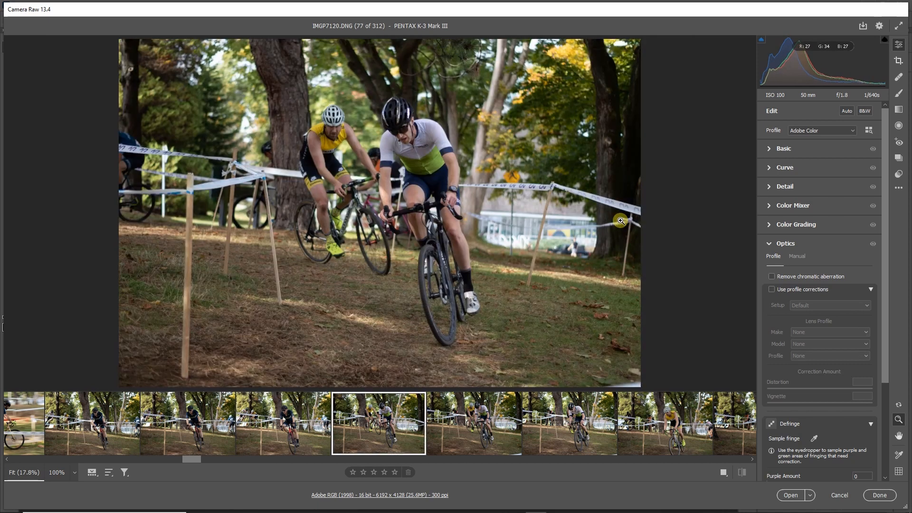
key("Right")
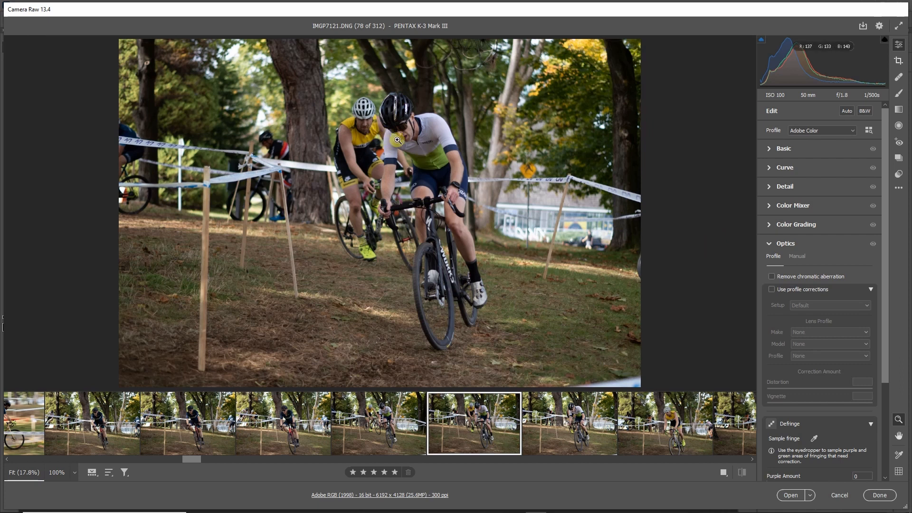
key("Right")
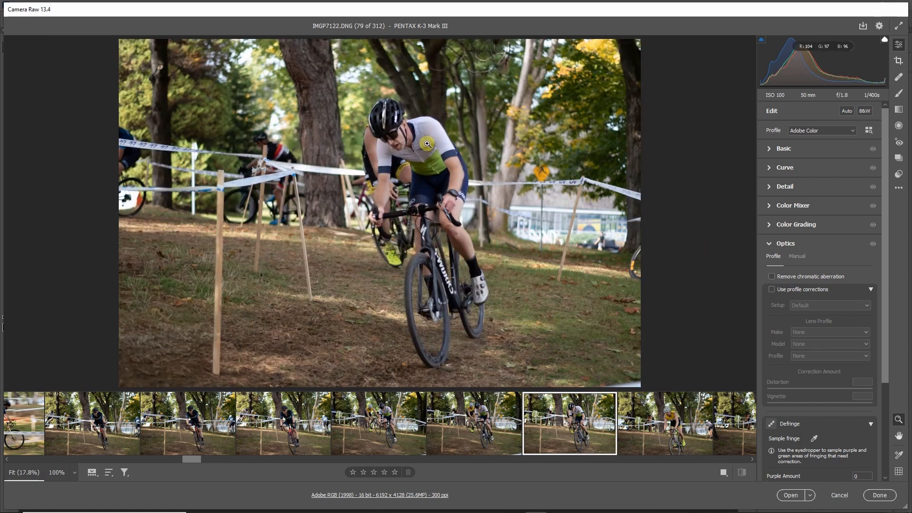
key("Right")
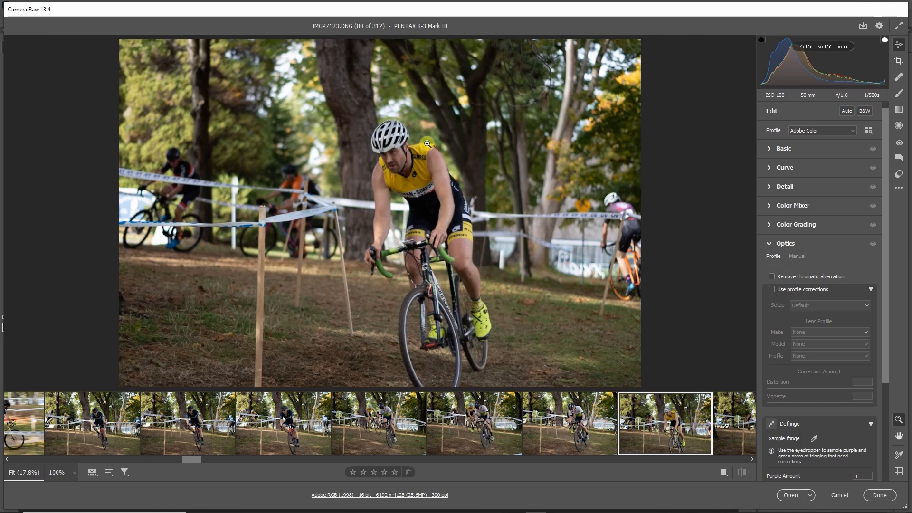
key("Right")
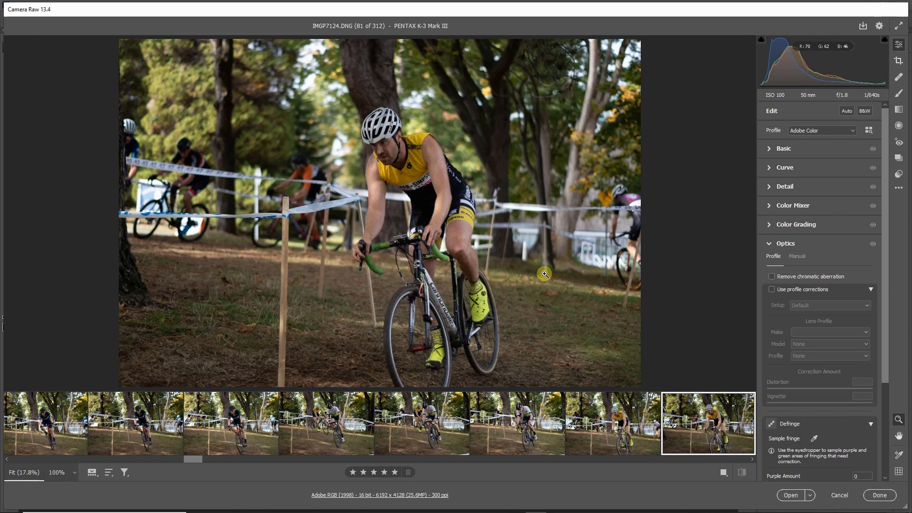
key("Right")
key("Right")
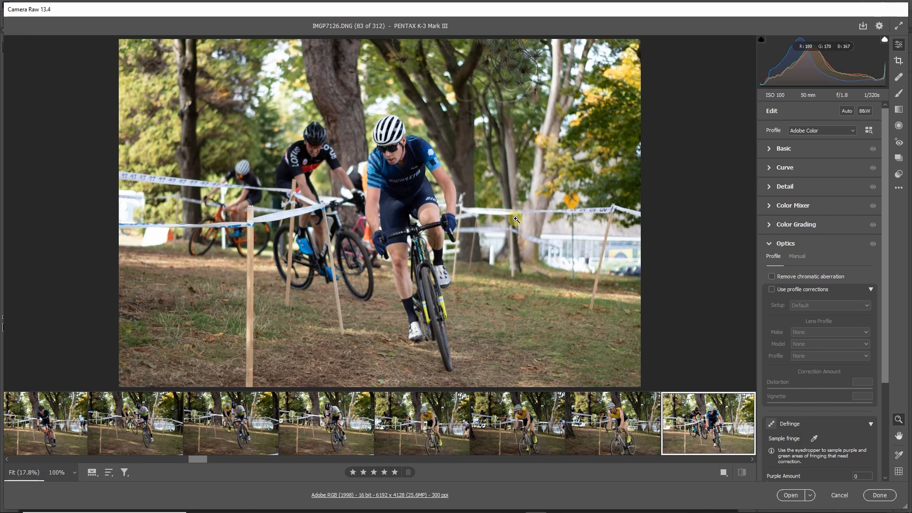
Review the blue-jersey rider in IMGP7127 to IMGP7129 and compare the Lotus rider shots IMGP7130 and IMGP7131.
key("Right")
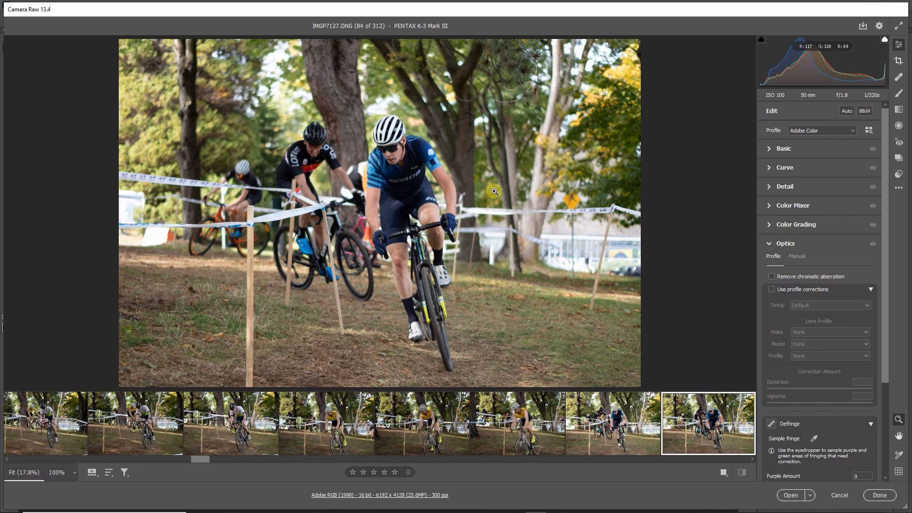
key("Right")
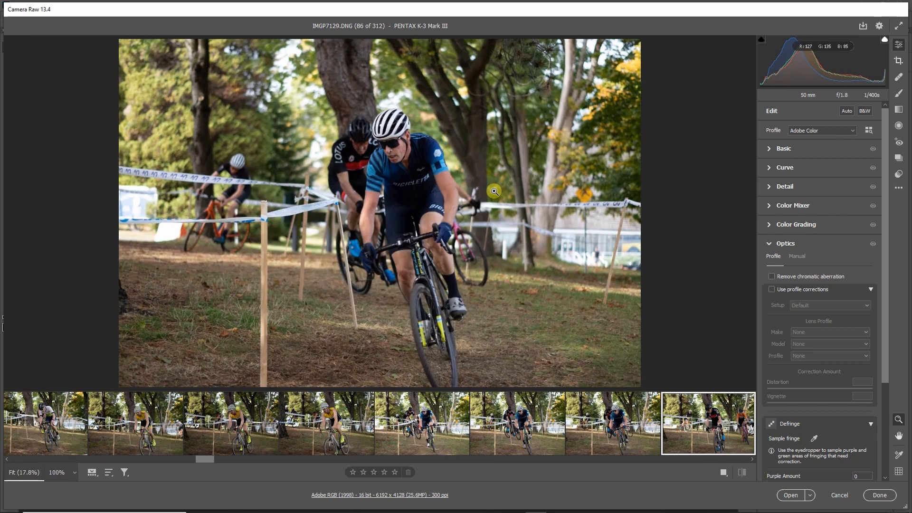
key("Right")
key("Right")
key("Right")
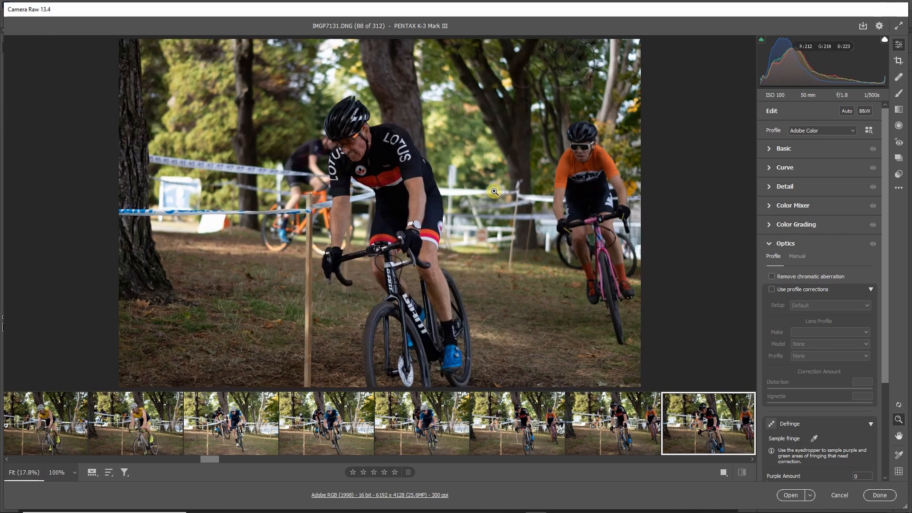
key("Left")
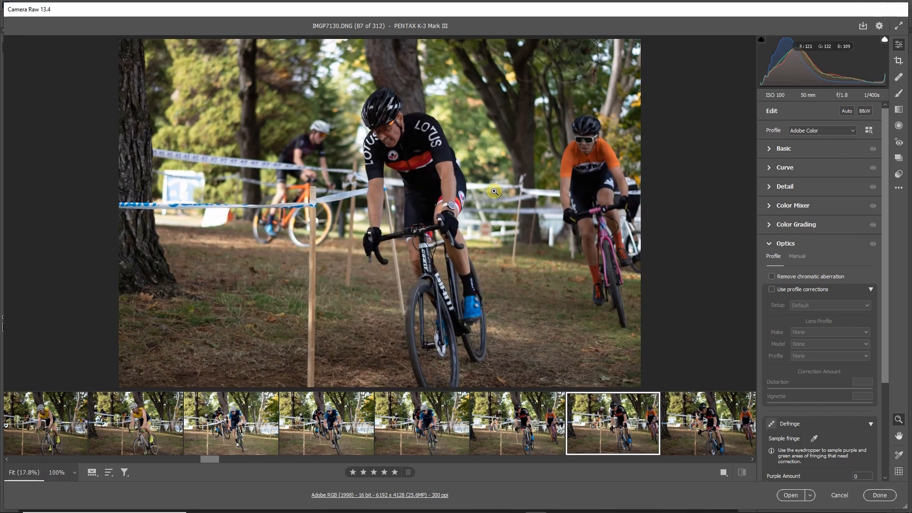
key("Right")
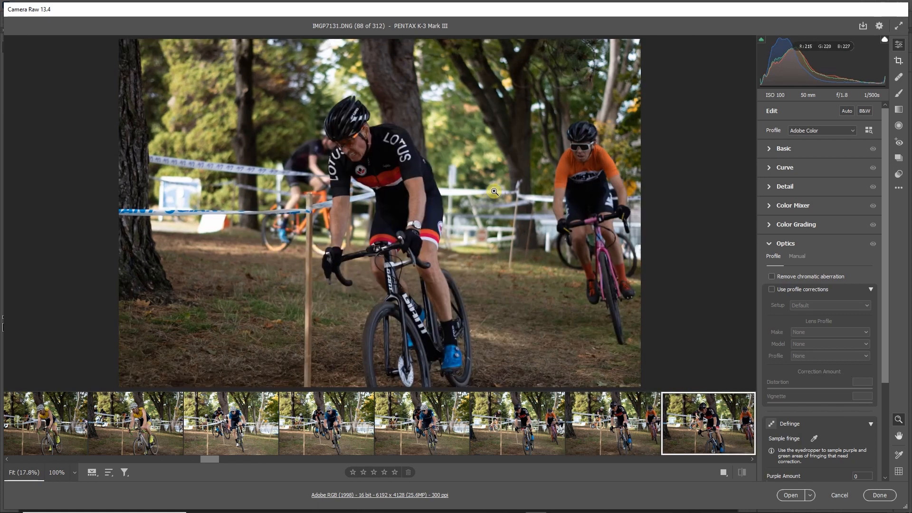
Review the dark-jersey rider on the grass in IMGP7132 to IMGP7137, comparing IMGP7134 with IMGP7135.
key("Right")
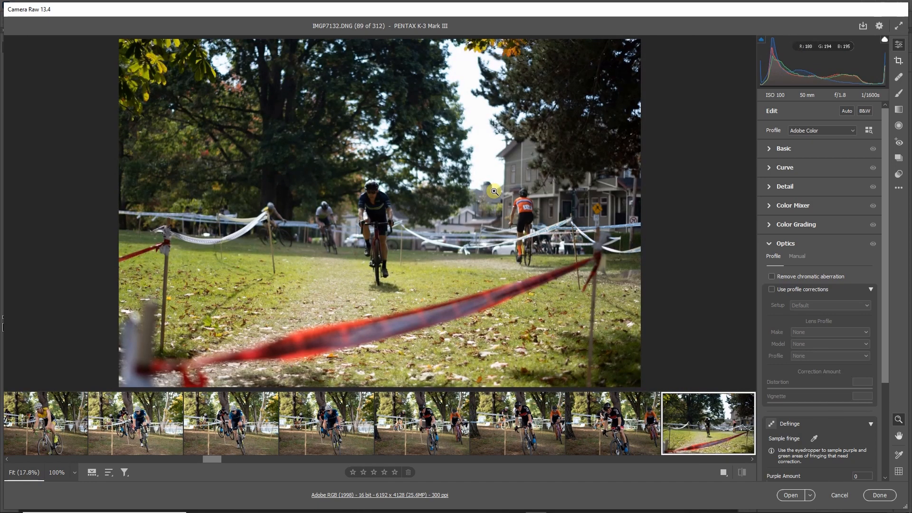
key("Right")
key("Right")
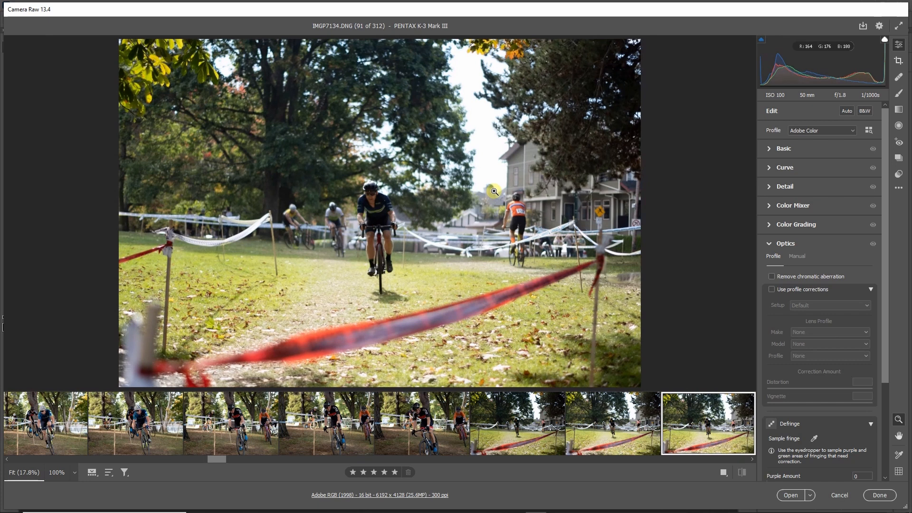
key("Right")
key("Left")
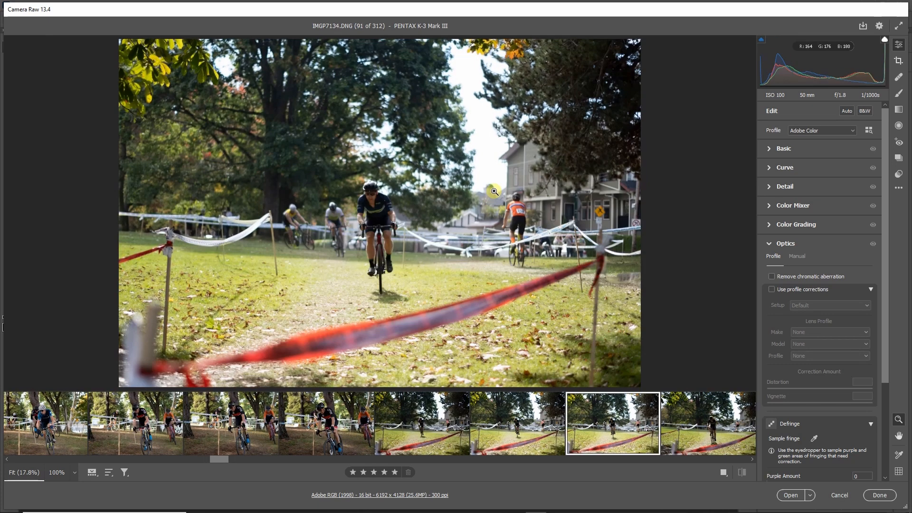
key("Right")
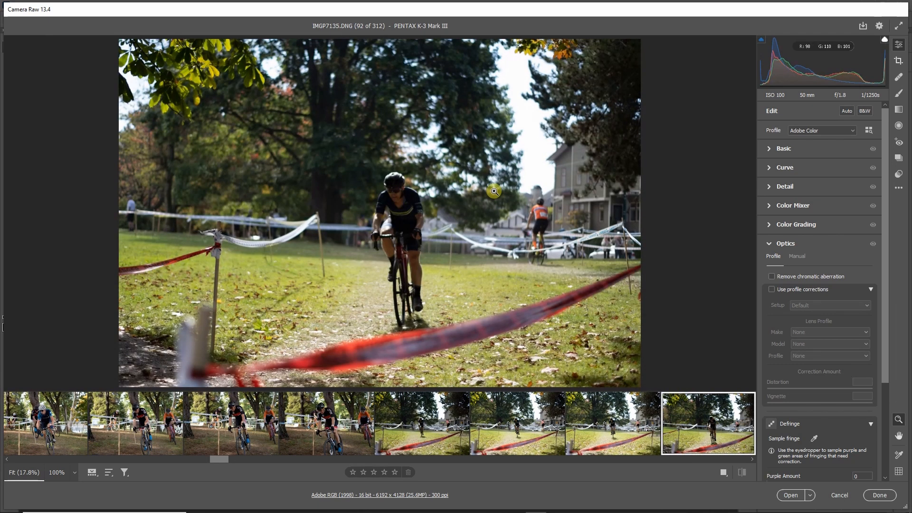
key("Right")
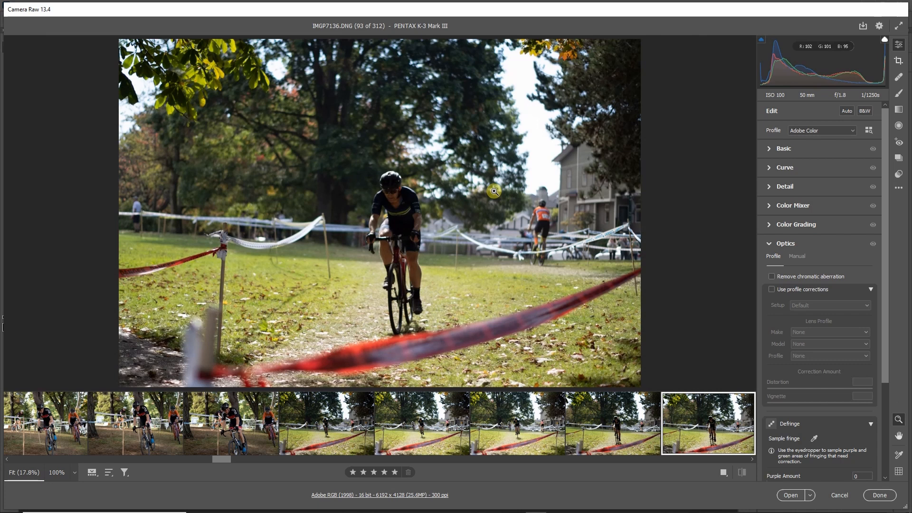
key("Right")
key("Right")
key("Right")
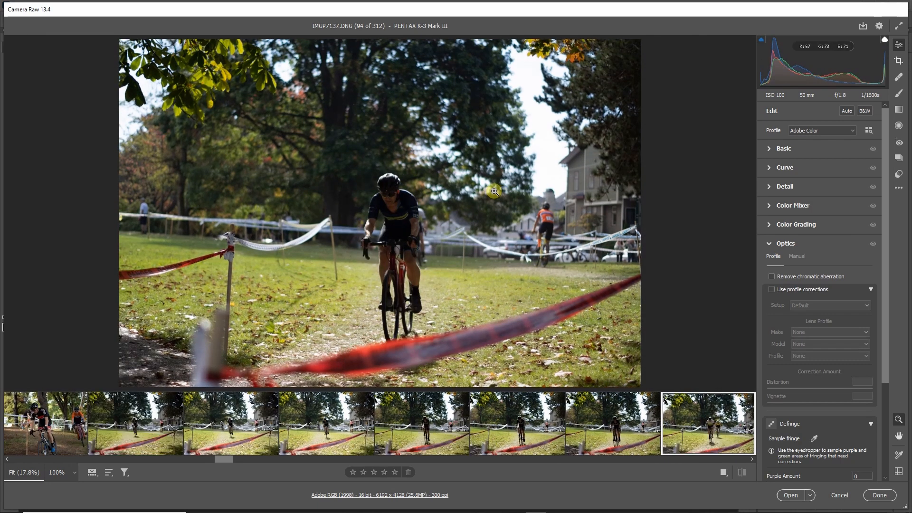
Review the white-and-green and yellow-jersey riders in IMGP7138 to IMGP7141, comparing the last two shots.
key("Right")
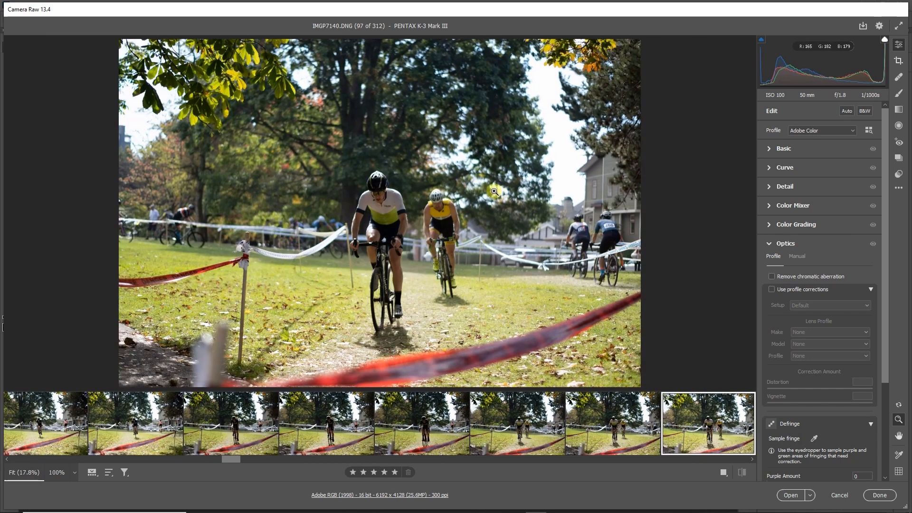
key("Right")
key("Left")
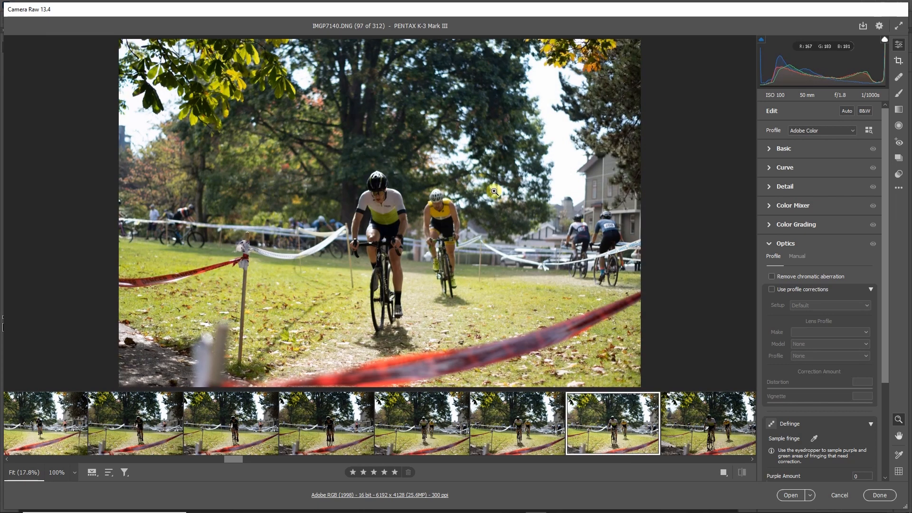
key("Right")
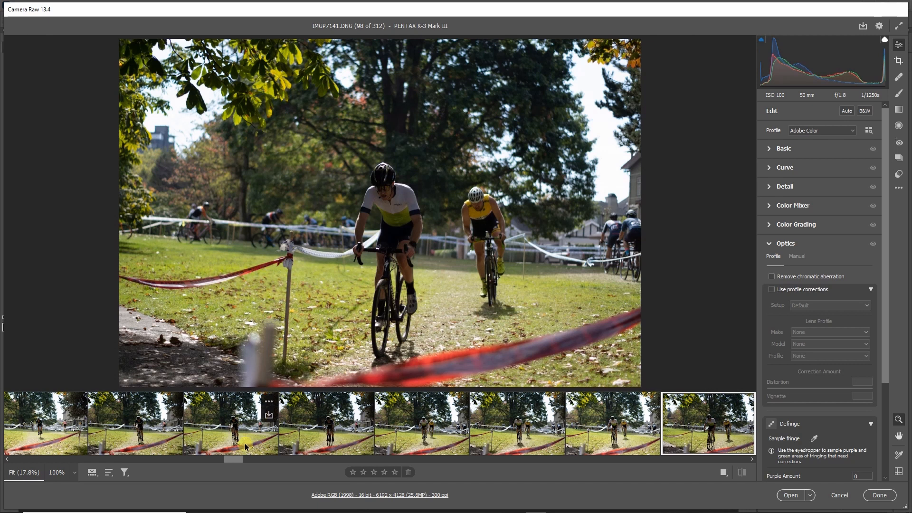
Jump ahead in the filmstrip to IMGP7150 and compare the three-rider shots led by the Lotus rider, up to IMGP7152.
left_click_drag(234, 459, 285, 463)
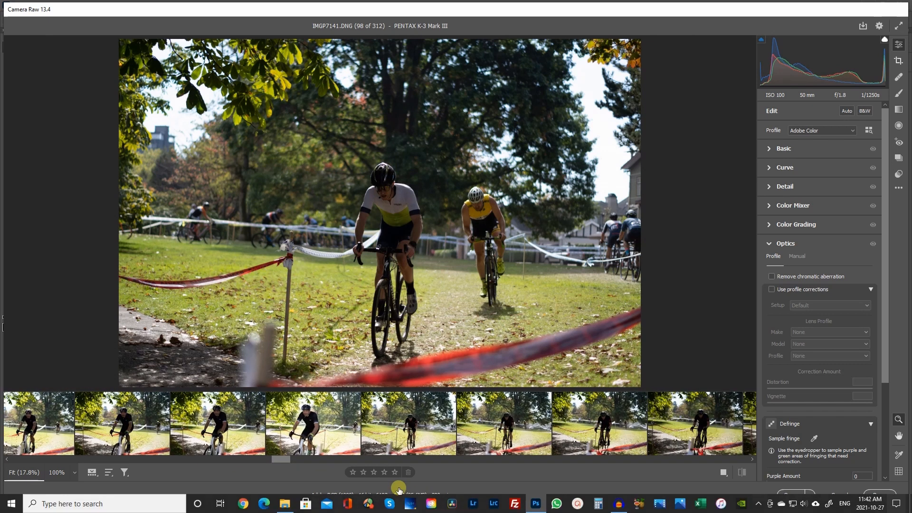
left_click_drag(281, 459, 271, 460)
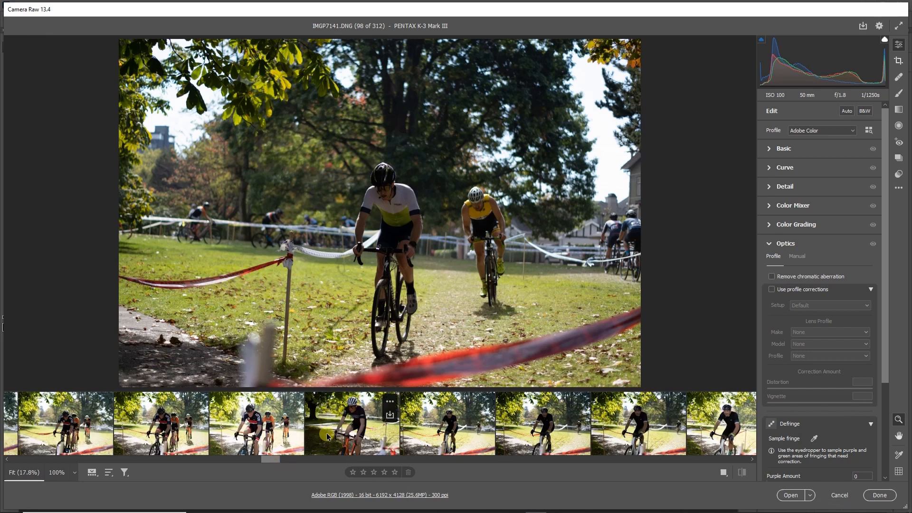
left_click(66, 414)
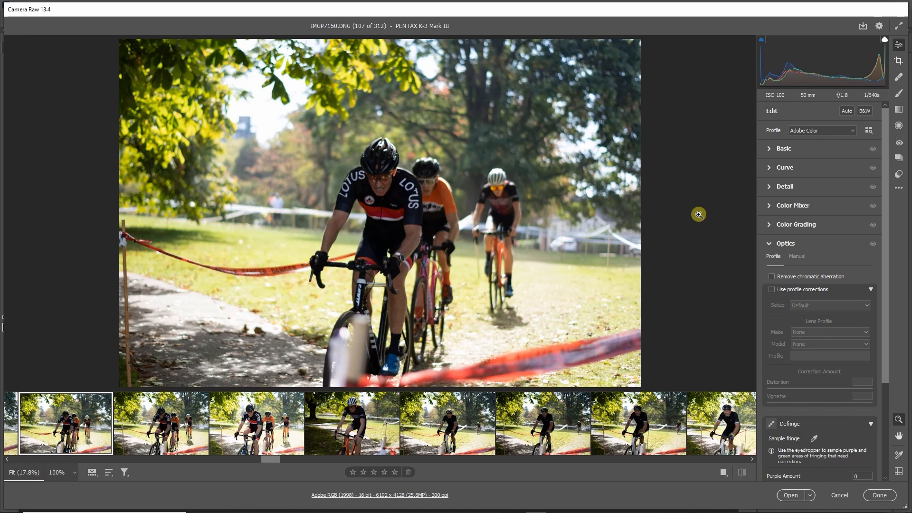
key("Right")
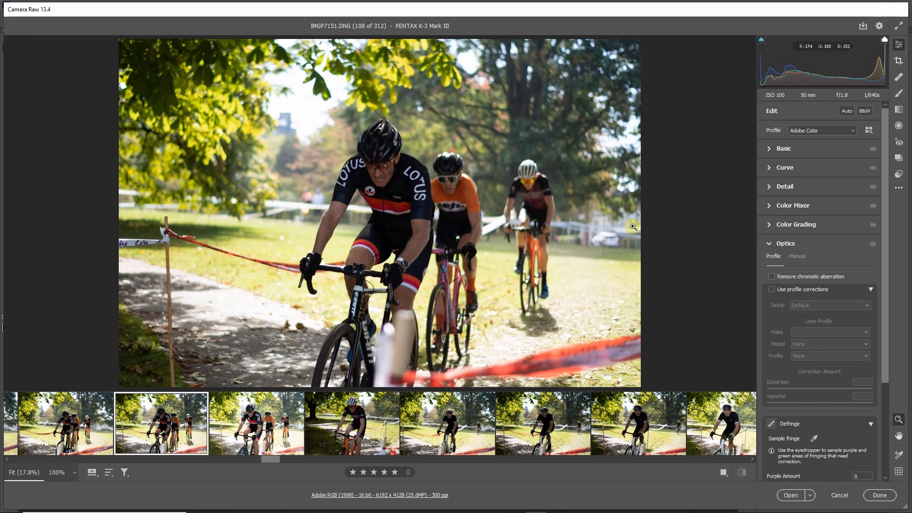
key("Left")
key("Right")
key("Right")
Review the orange-bike rider in IMGP7153 and the black-jersey rider on the white bike in IMGP7154 to IMGP7157.
key("Right")
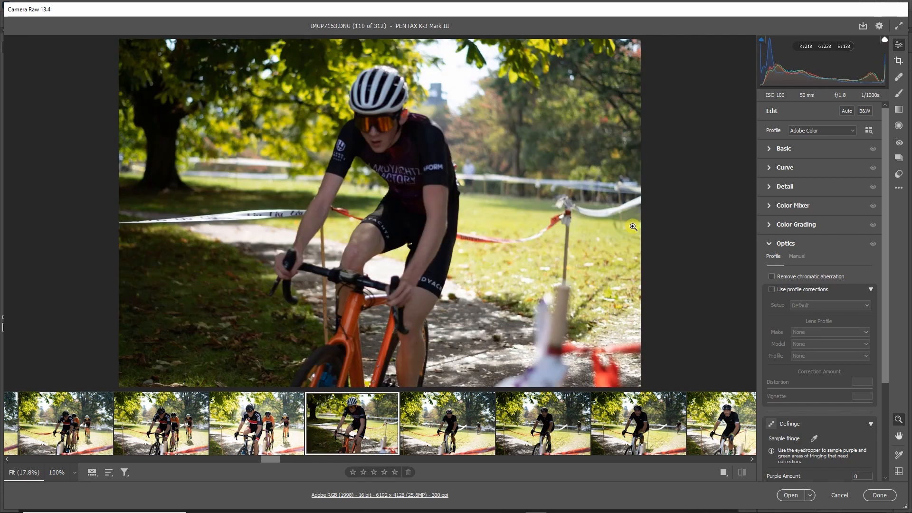
key("Right")
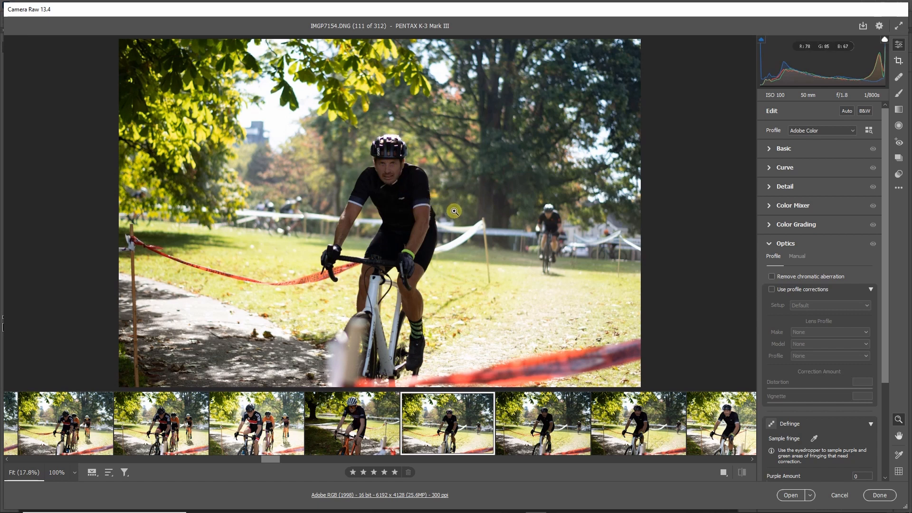
key("Right")
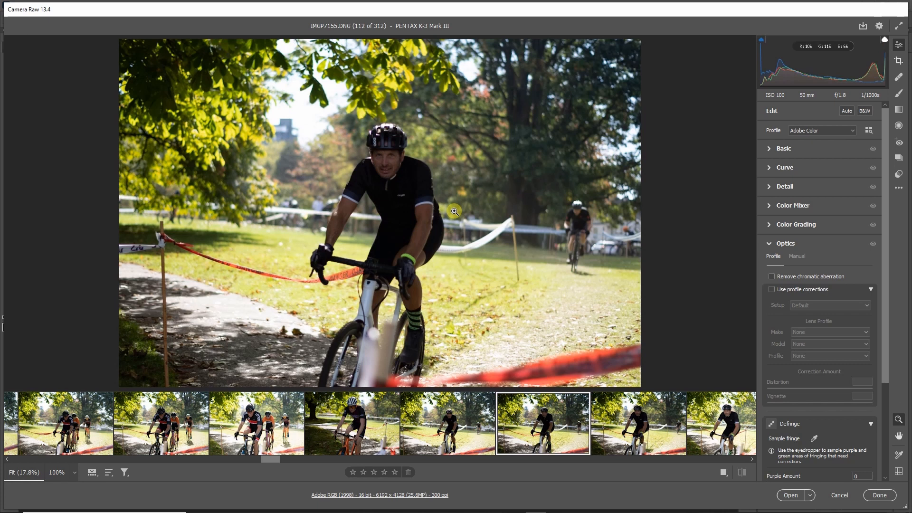
key("Right")
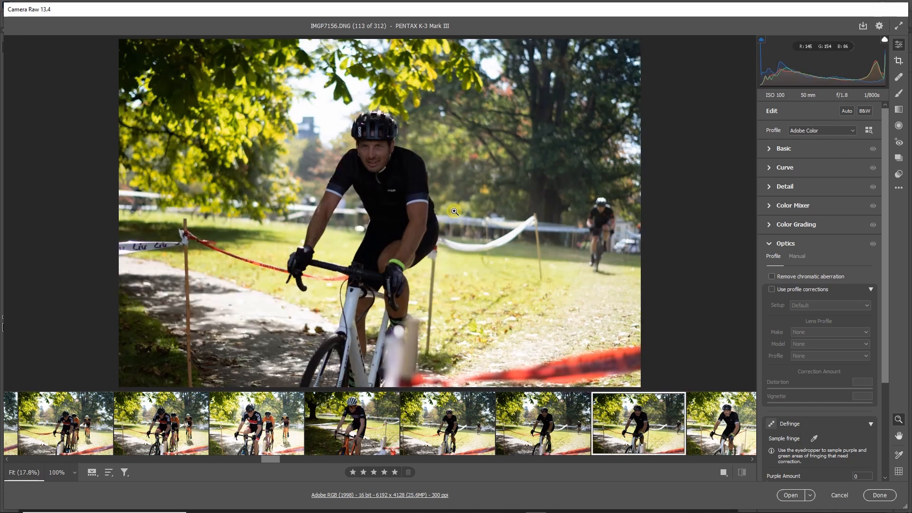
key("Right")
key("Right")
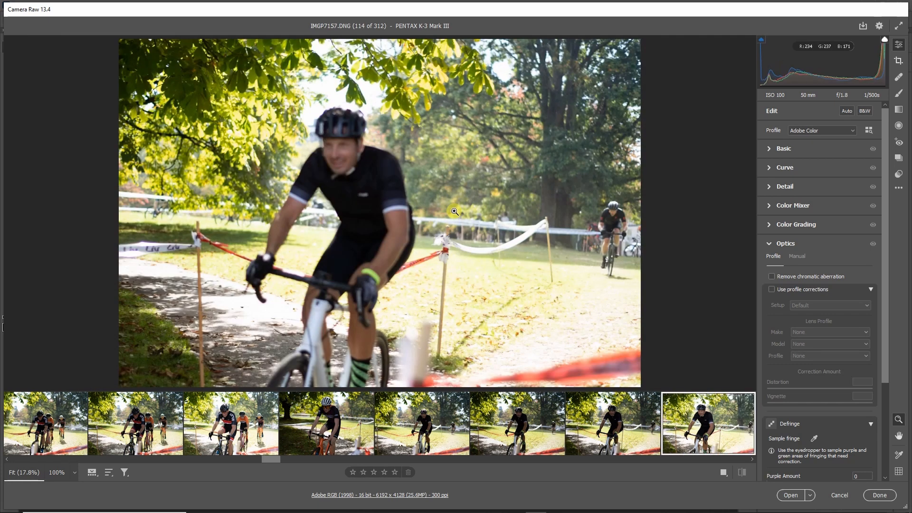
Review the black-jersey rider with red logos in IMGP7158 to IMGP7162, and go back to IMGP7158.
key("Right")
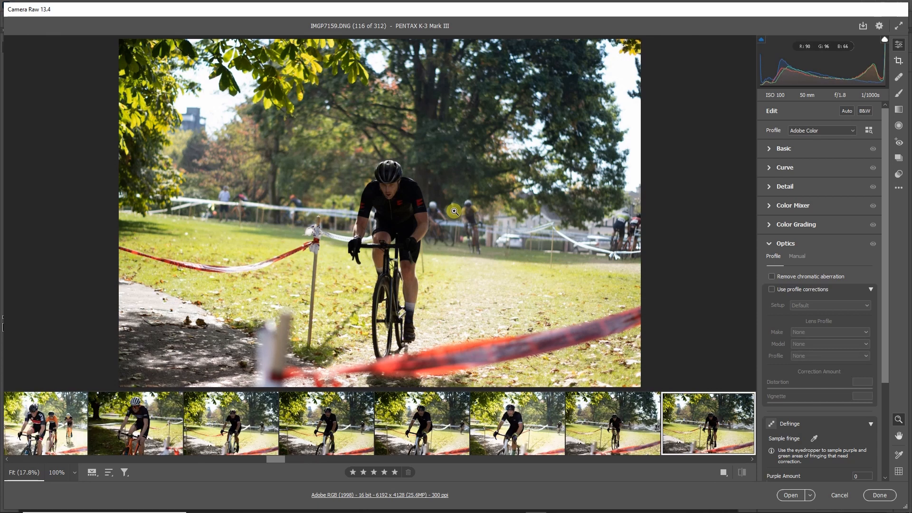
key("Right")
key("Right")
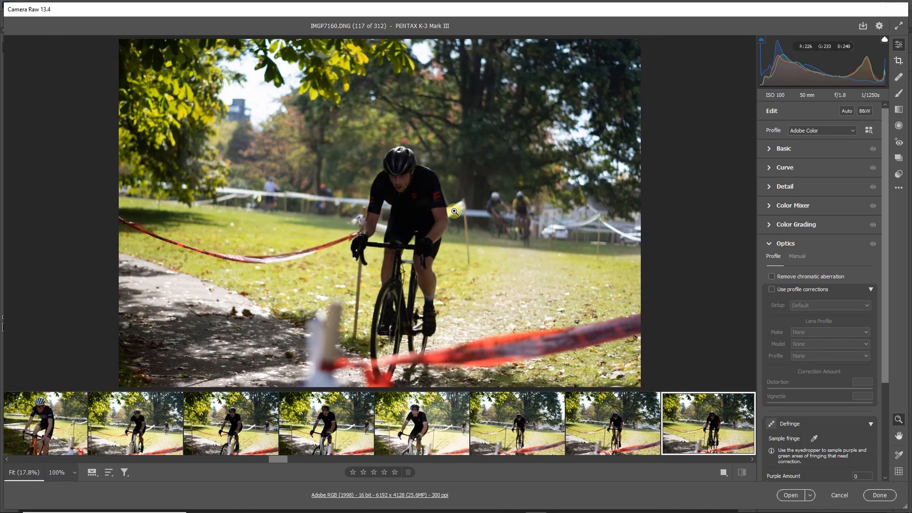
key("Right")
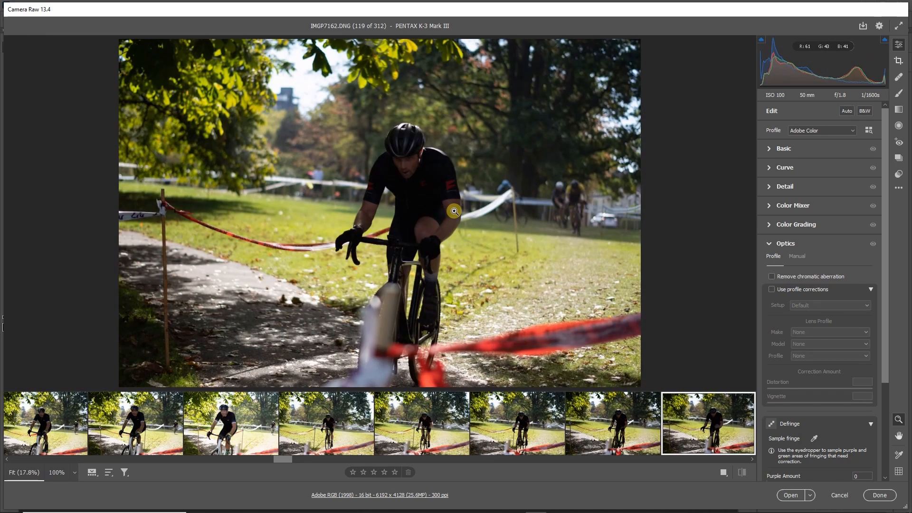
key("Left")
key("Left")
key("Left")
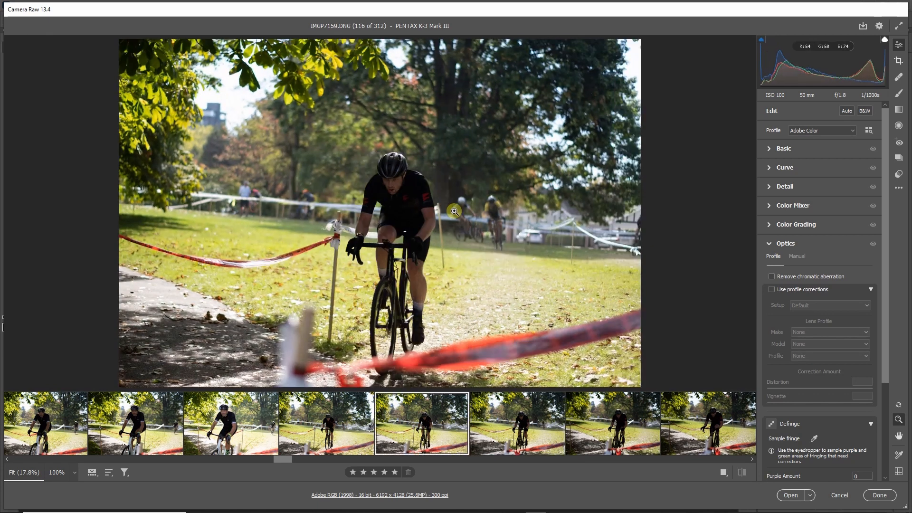
key("Left")
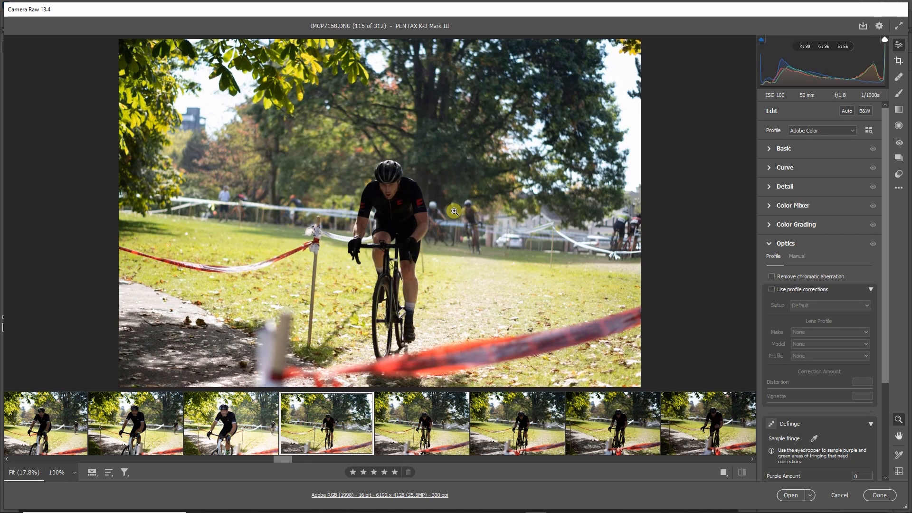
Inspect the sharpness of the rider's face in IMGP7158 at 100% and compare the shot with IMGP7159.
left_click(389, 201)
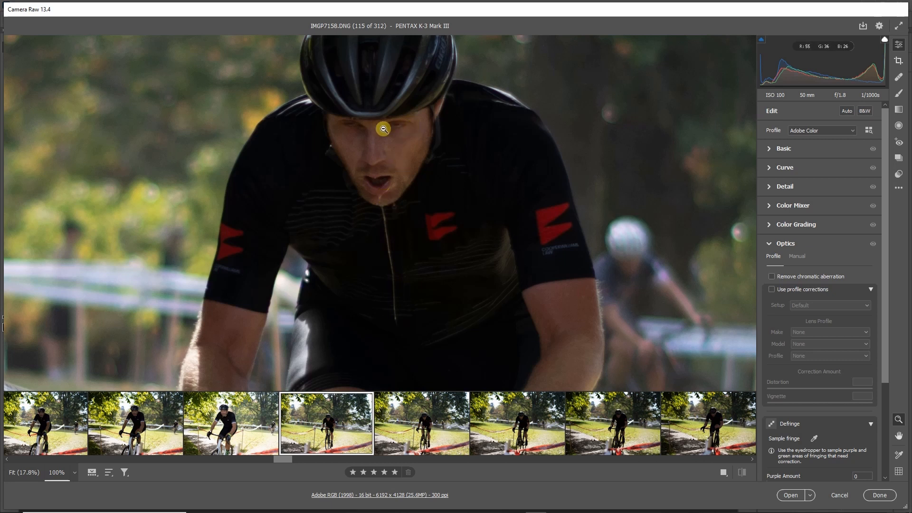
left_click(386, 222)
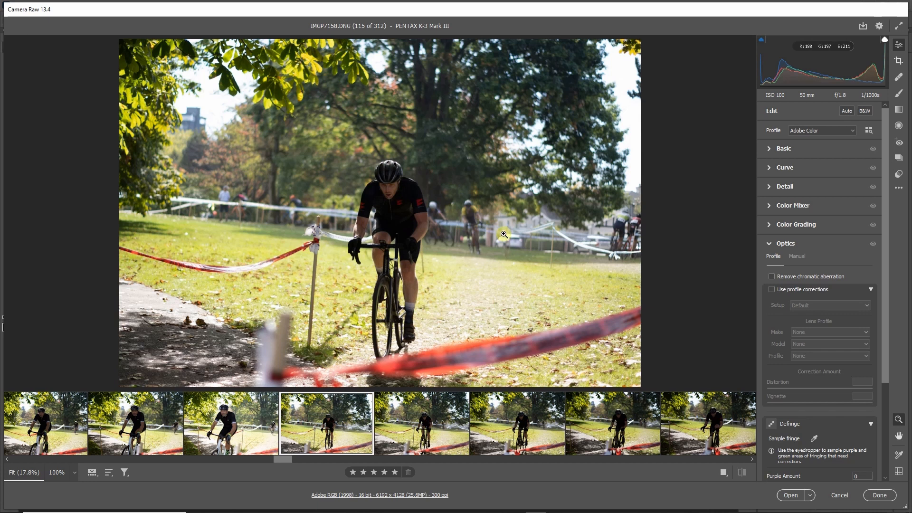
key("Right")
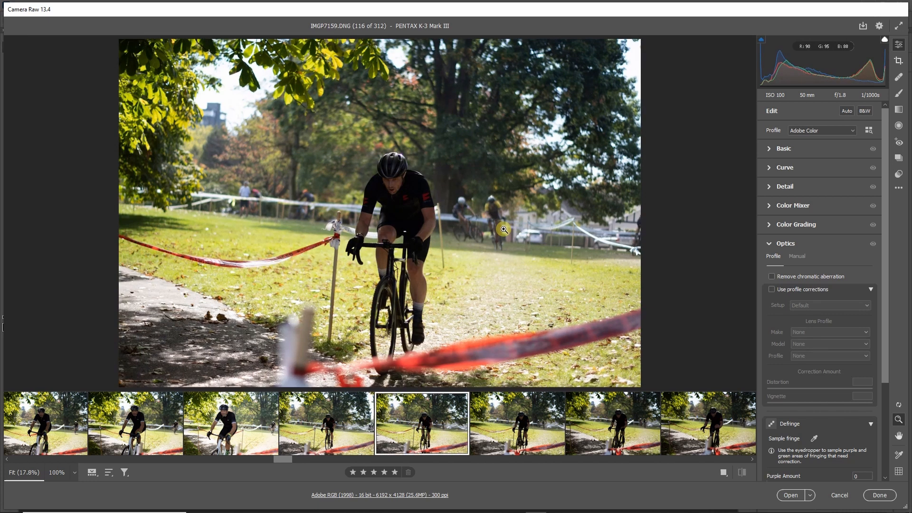
key("Left")
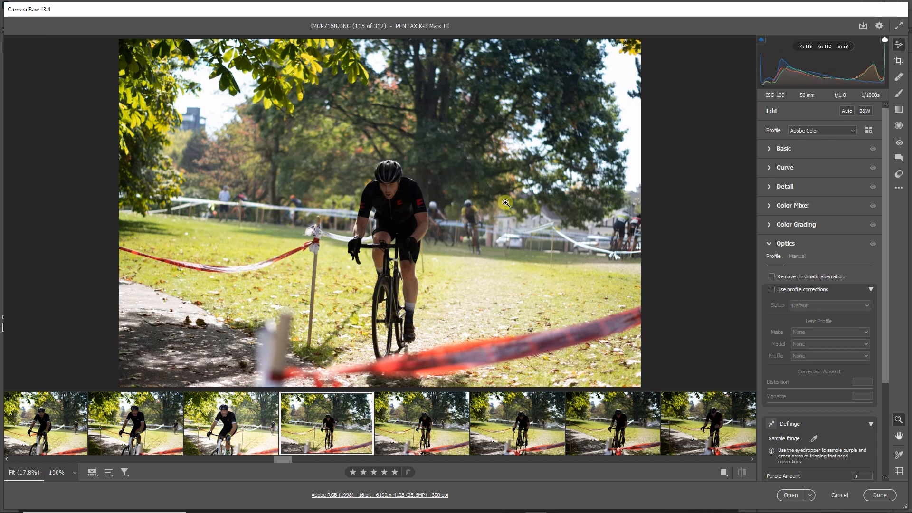
left_click(397, 196)
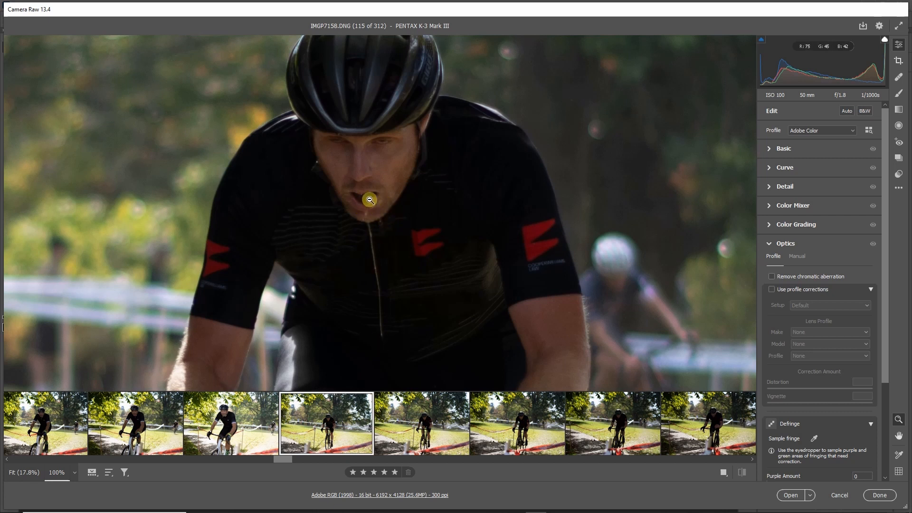
left_click(397, 194)
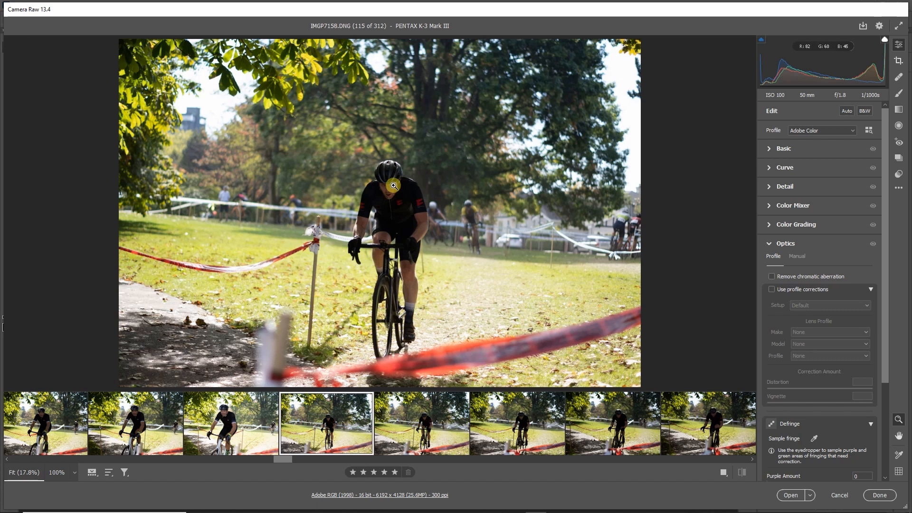
Look again at the red-logo rider's following shots, IMGP7159 to IMGP7161.
key("Right")
View the last red-logo rider shot, IMGP7162, and skip ahead to the white-helmet rider in IMGP7171.
key("Right")
key("Right")
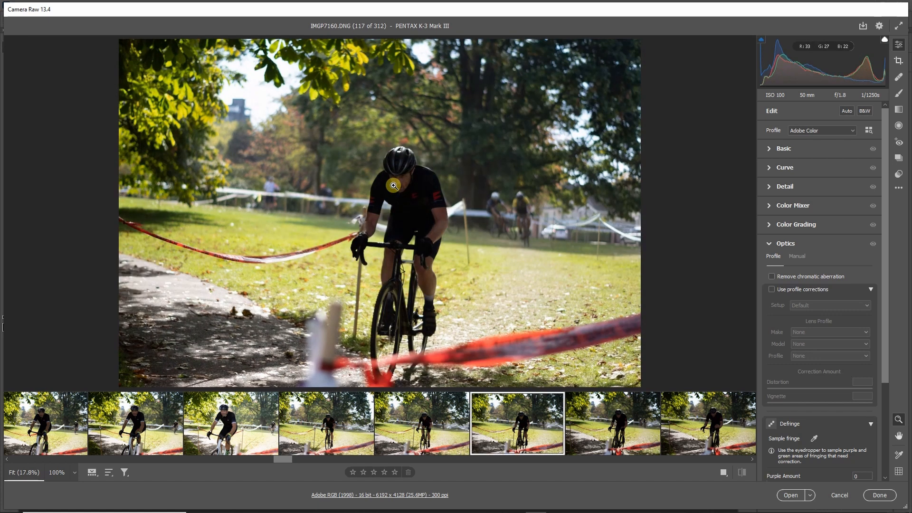
key("Right")
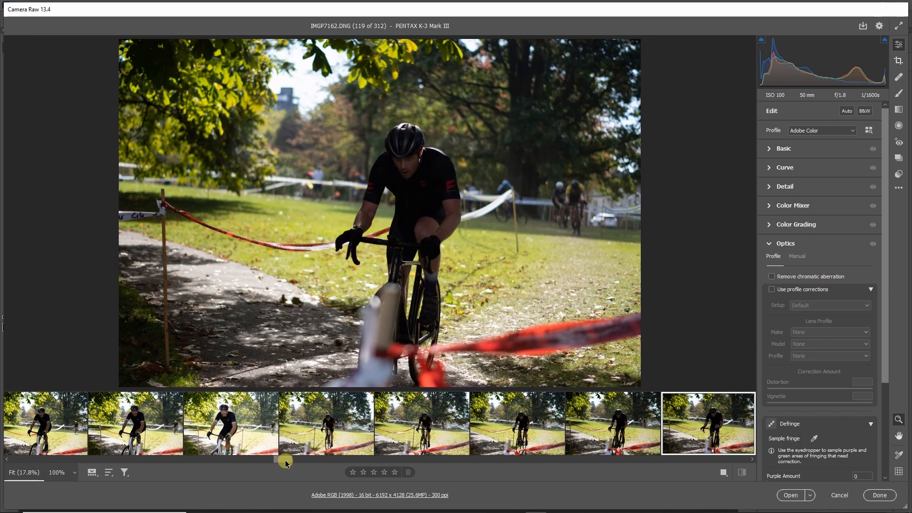
left_click_drag(286, 460, 320, 463)
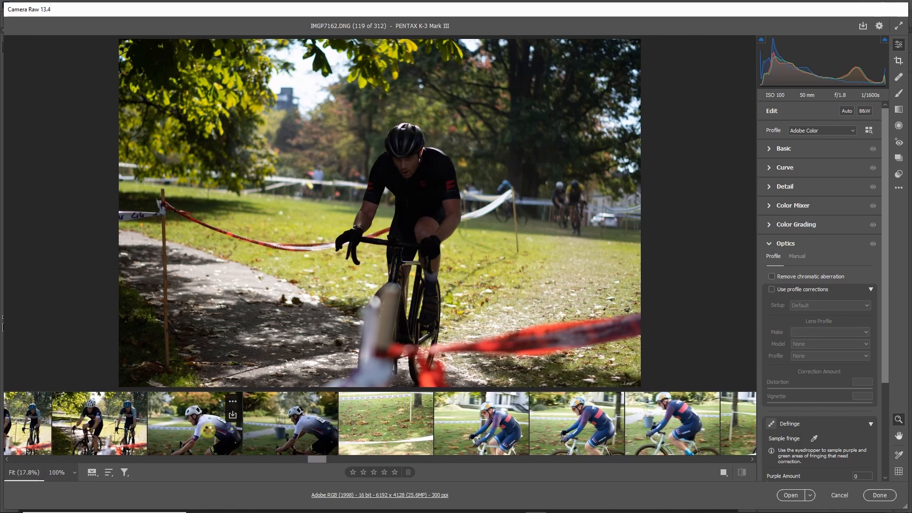
left_click(207, 430)
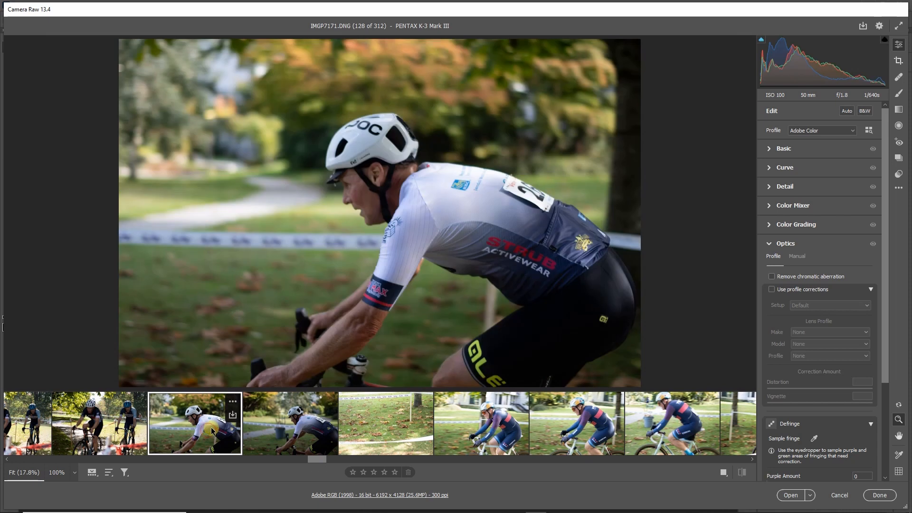
Review the rider in the blue Trek suit in IMGP7174 to IMGP7176.
left_click(485, 421)
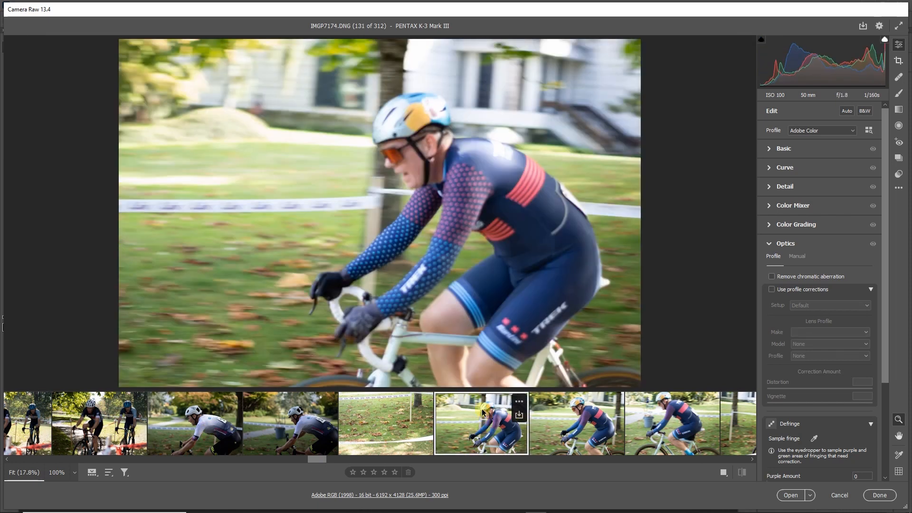
key("Right")
key("Right")
key("Right")
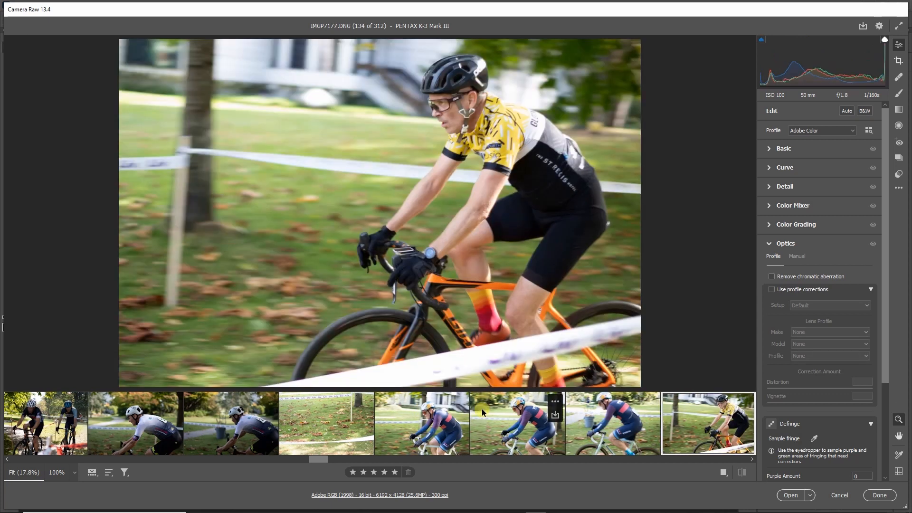
Review the yellow-and-black jersey rider on the orange bike in IMGP7177 to IMGP7180, comparing IMGP7177 with IMGP7178.
key("Right")
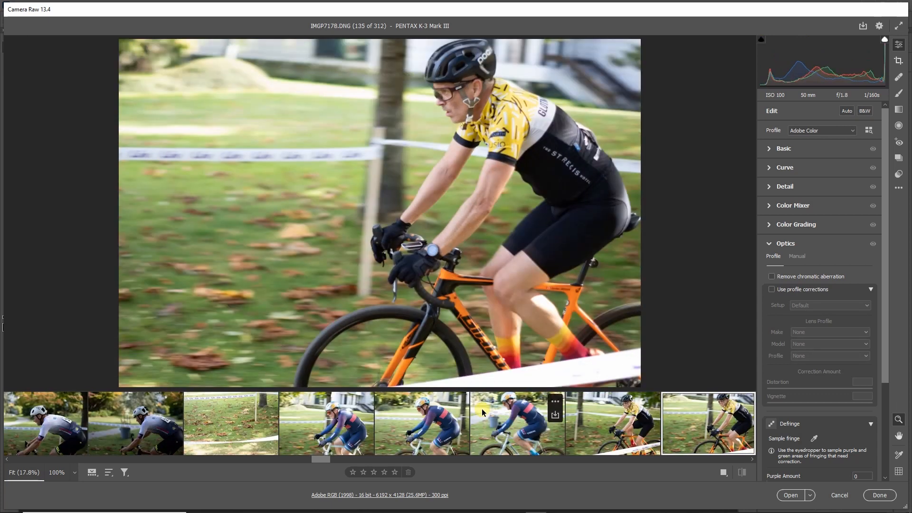
key("Left")
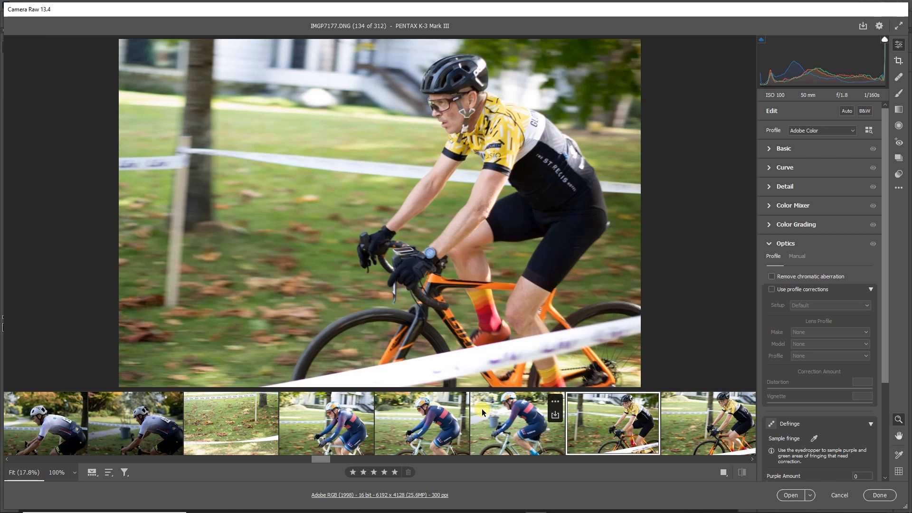
key("Right")
key("Right")
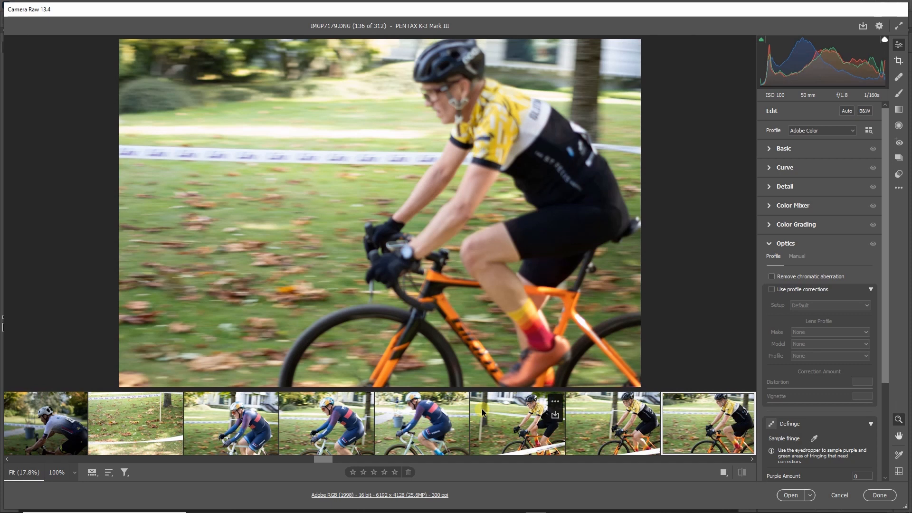
key("Right")
key("Right")
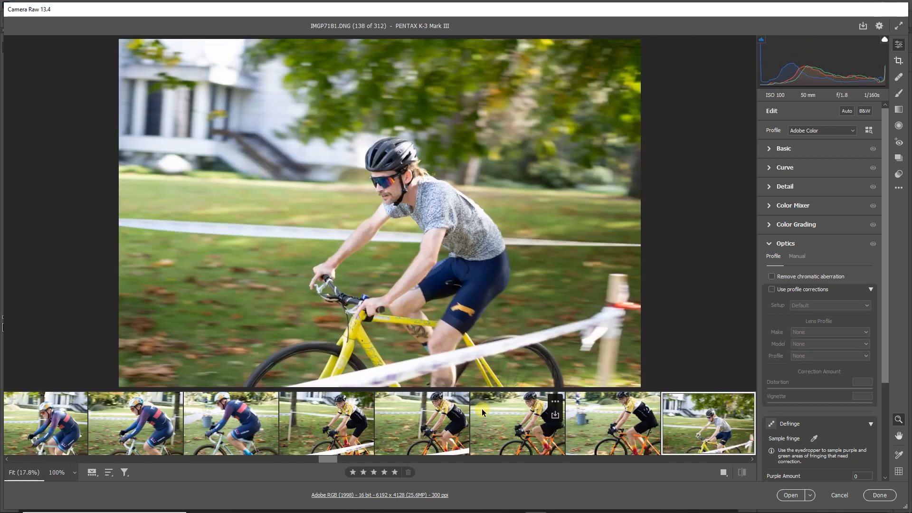
Review the grey-shirt rider on the yellow bike in IMGP7181 to IMGP7183, comparing IMGP7182 with IMGP7183.
key("Right")
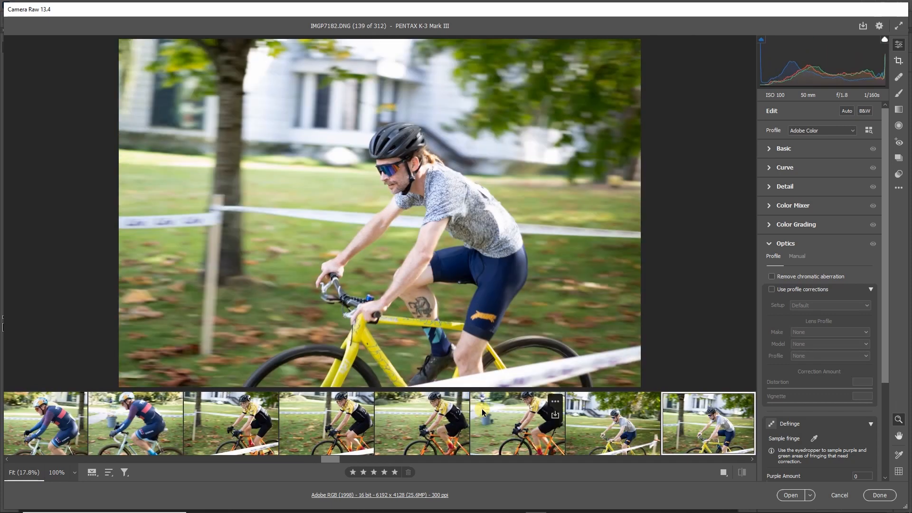
key("Right")
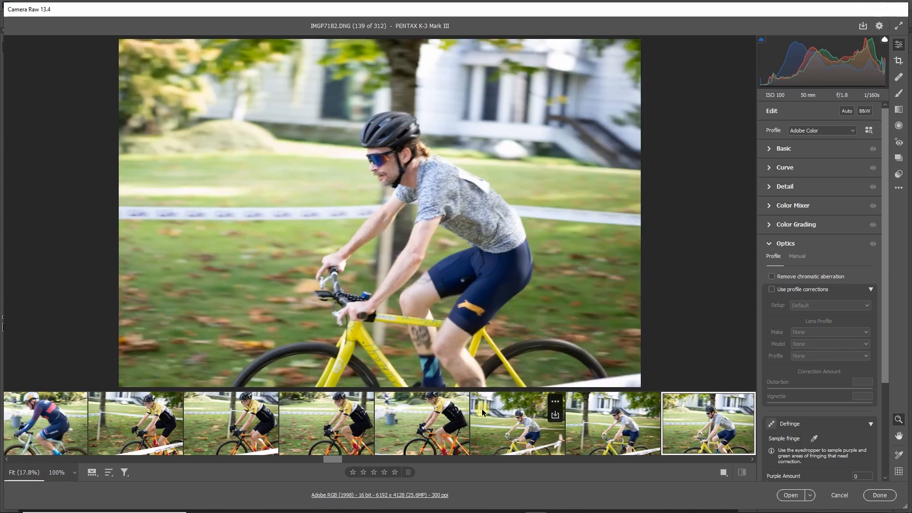
key("Left")
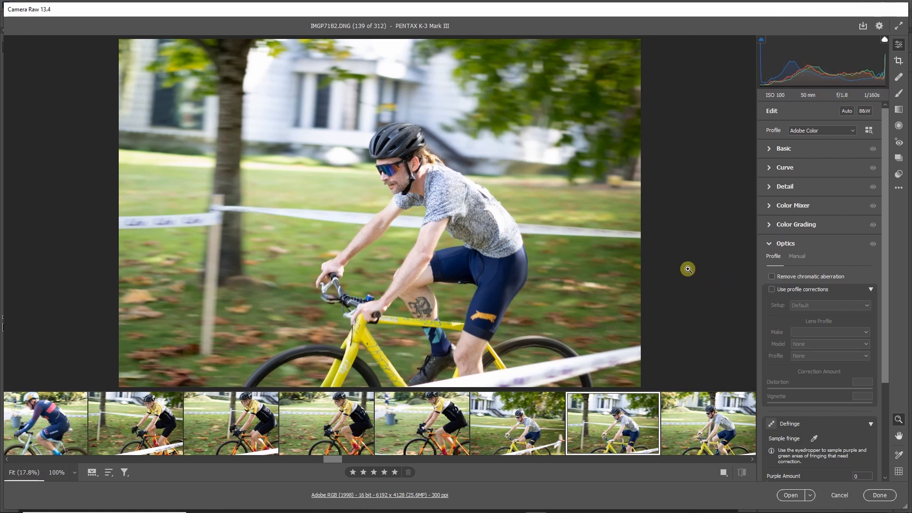
key("Right")
key("Right")
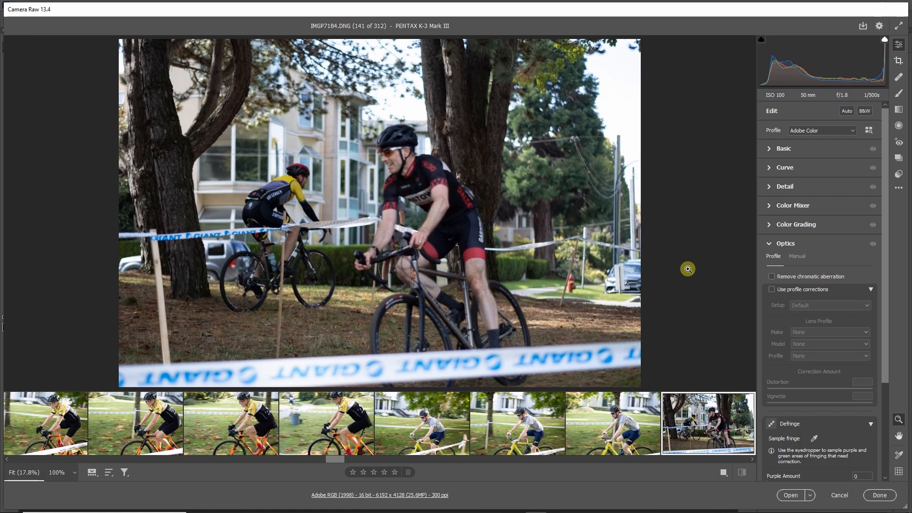
Review the rider in the black-and-red Gastown kit behind the Giant tape in IMGP7184 to IMGP7187.
key("Right")
key("Right")
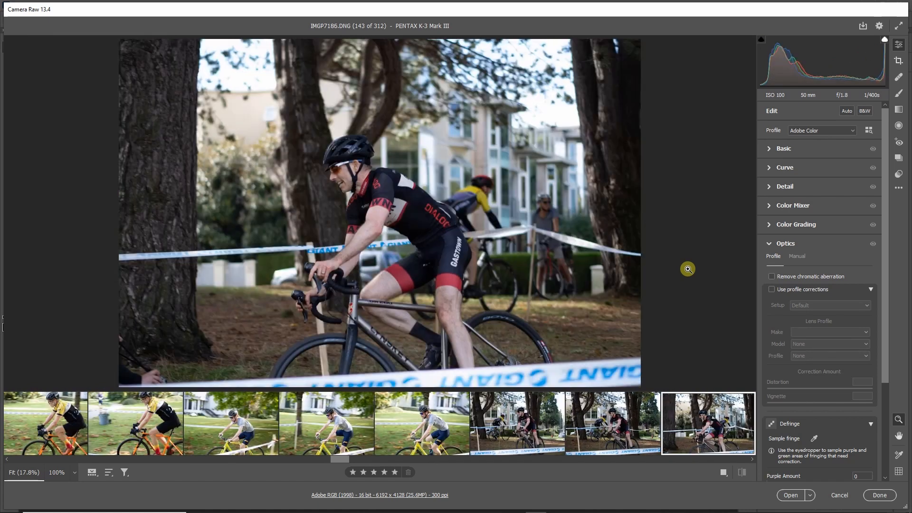
Review the white-shirt rider in IMGP7188 and IMGP7189 and the orange-shirt rider in IMGP7190 and IMGP7191.
key("Right")
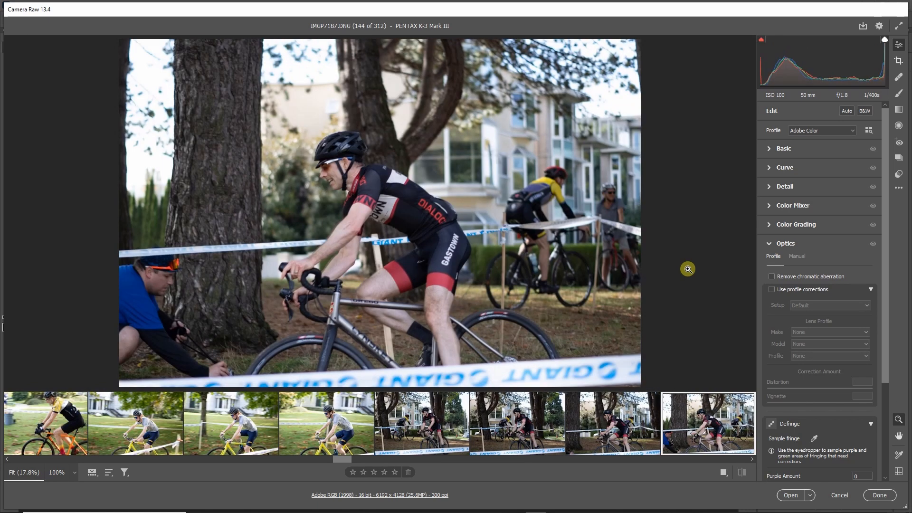
key("Right")
key("Right")
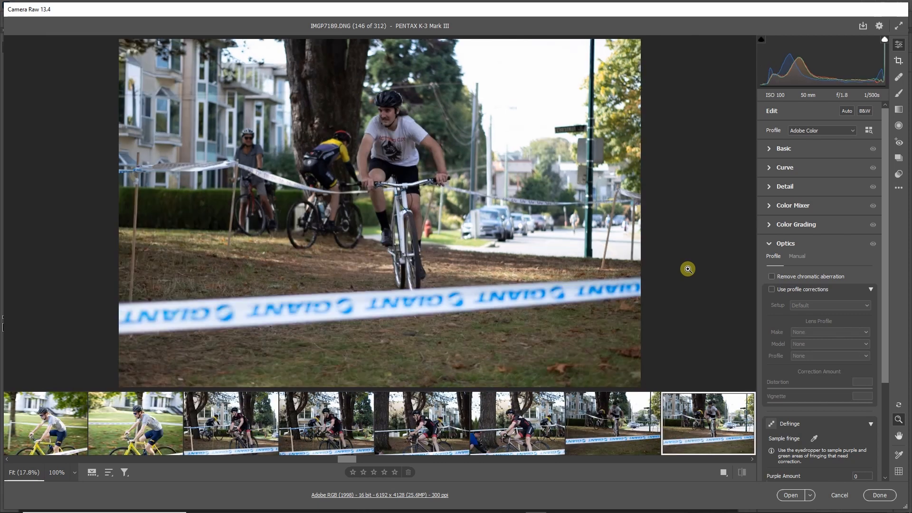
key("Right")
key("Right")
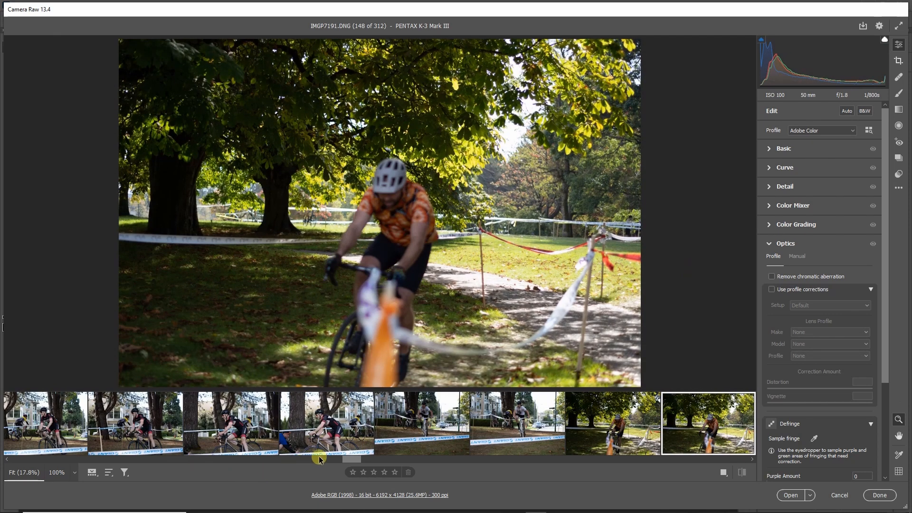
Skip ahead to the striped-helmet rider in IMGP7217 and compare it with the preceding IMGP7216 and IMGP7215.
left_click_drag(352, 459, 418, 460)
left_click(345, 439)
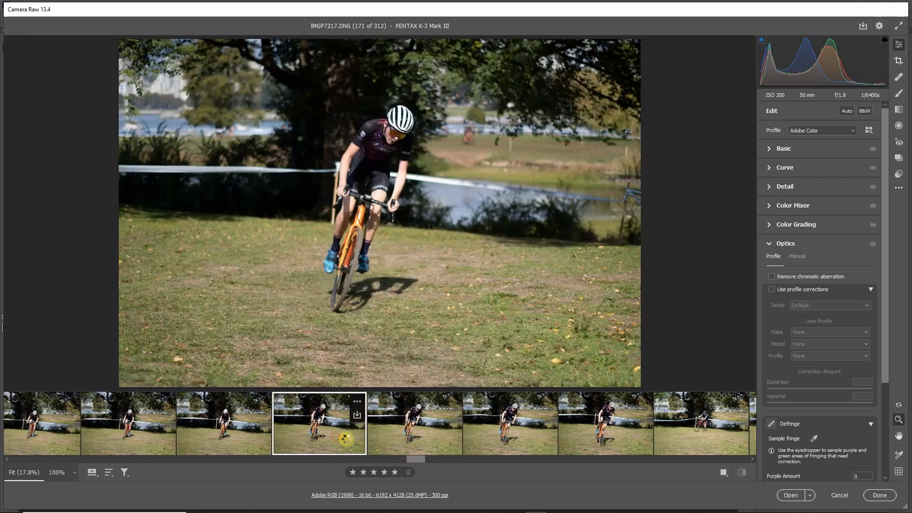
key("Left")
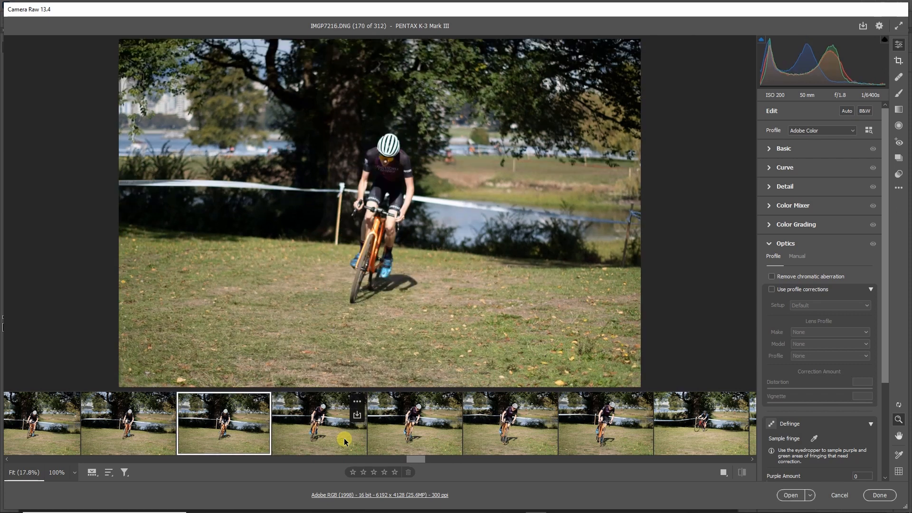
key("Left")
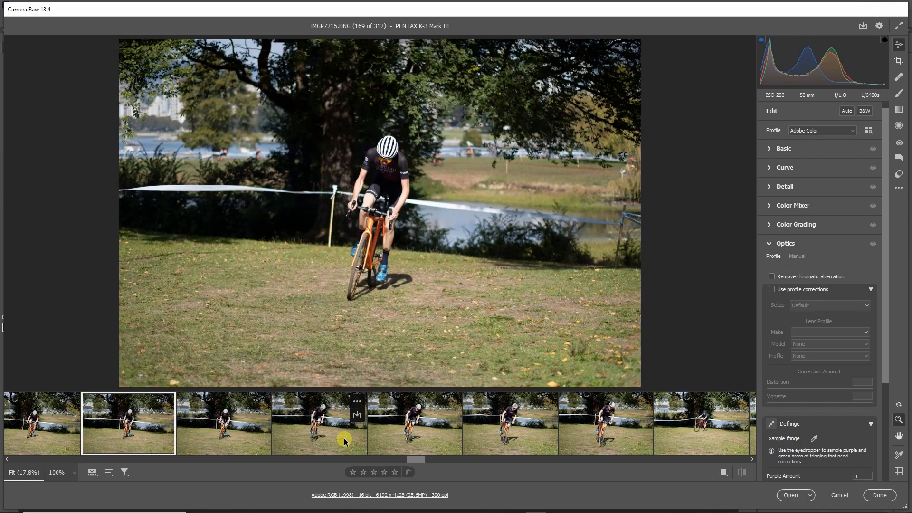
key("Right")
key("Right")
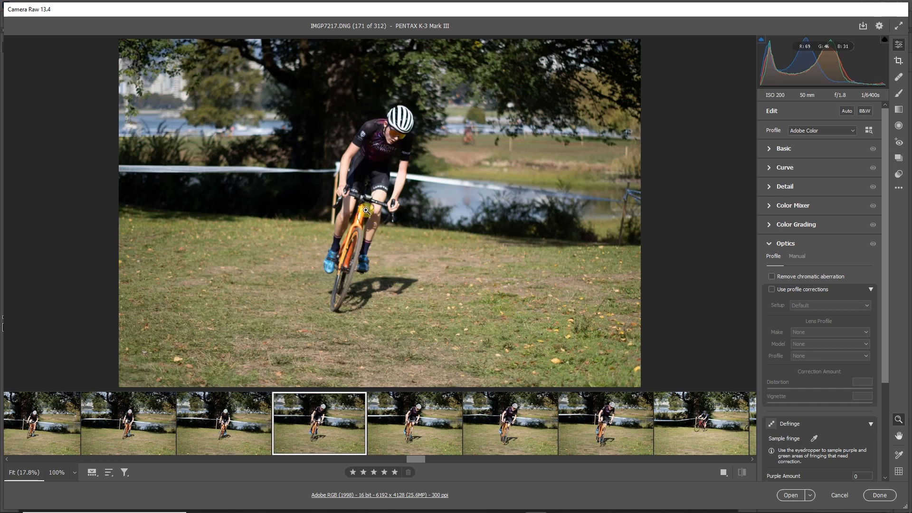
Review the striped-helmet rider's closer shots, IMGP7218 to IMGP7220.
key("Right")
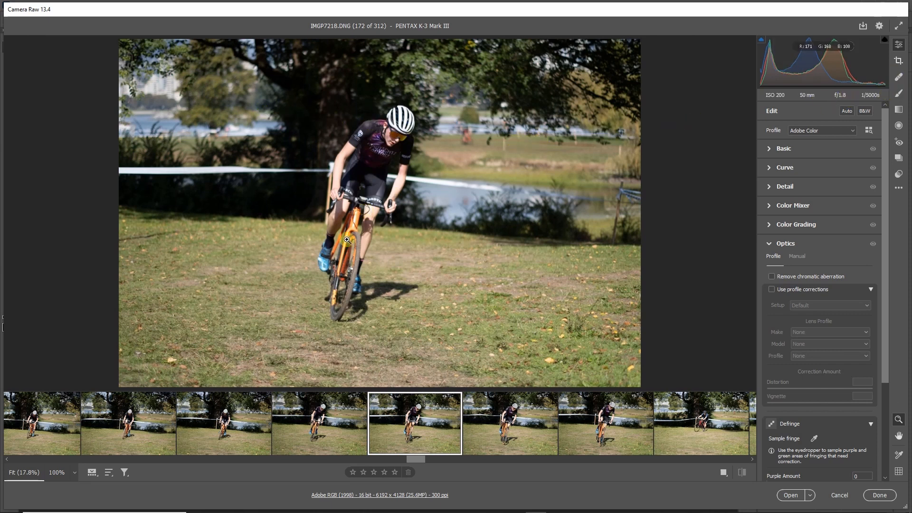
key("Right")
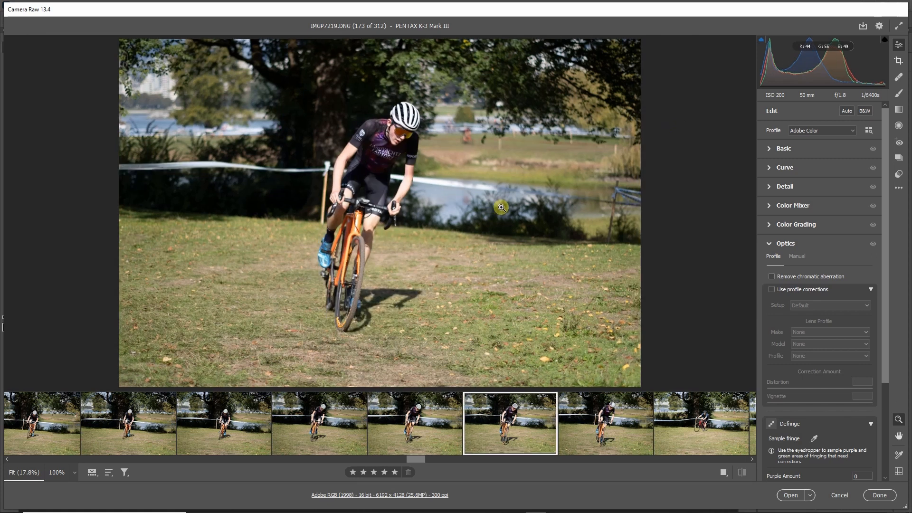
key("Right")
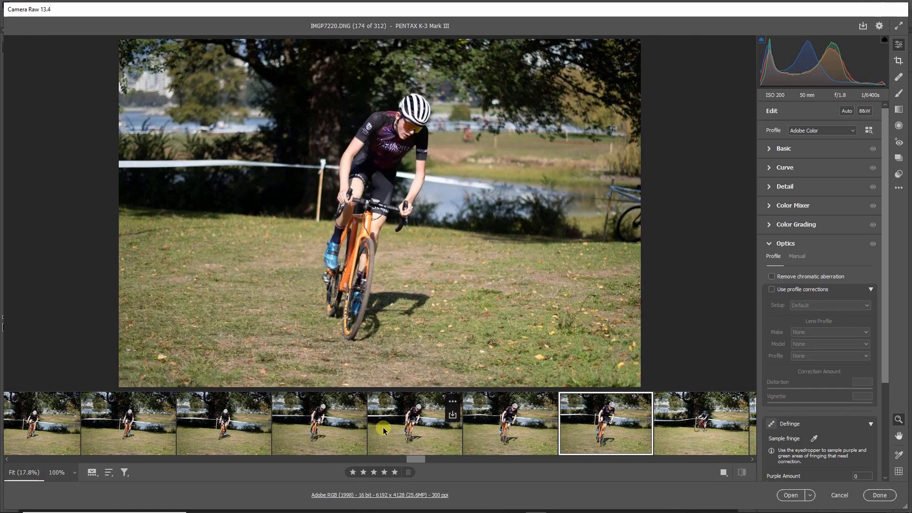
Skip ahead to IMGP7237 and compare the blue-helmet rider's shots with the yellow-jersey rider in IMGP7236, ending on IMGP7238.
left_click_drag(411, 460, 459, 459)
left_click(370, 422)
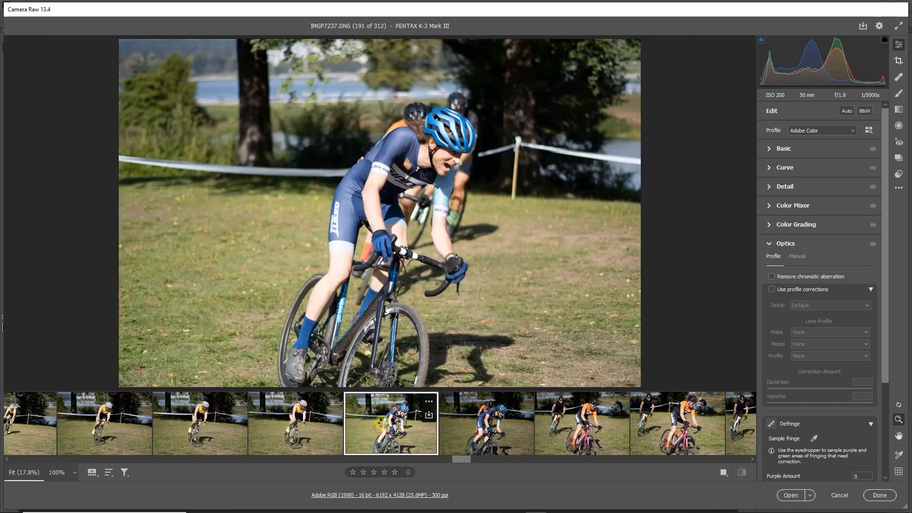
key("Left")
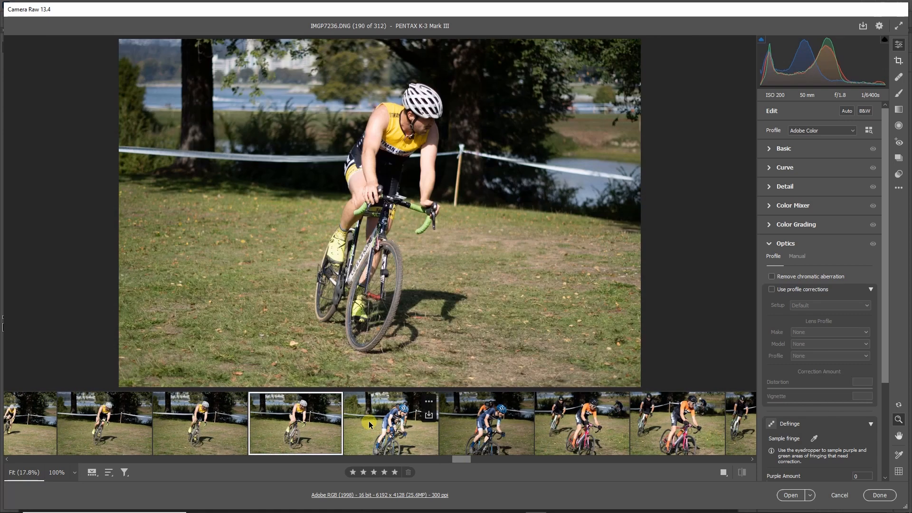
key("Right")
key("Right")
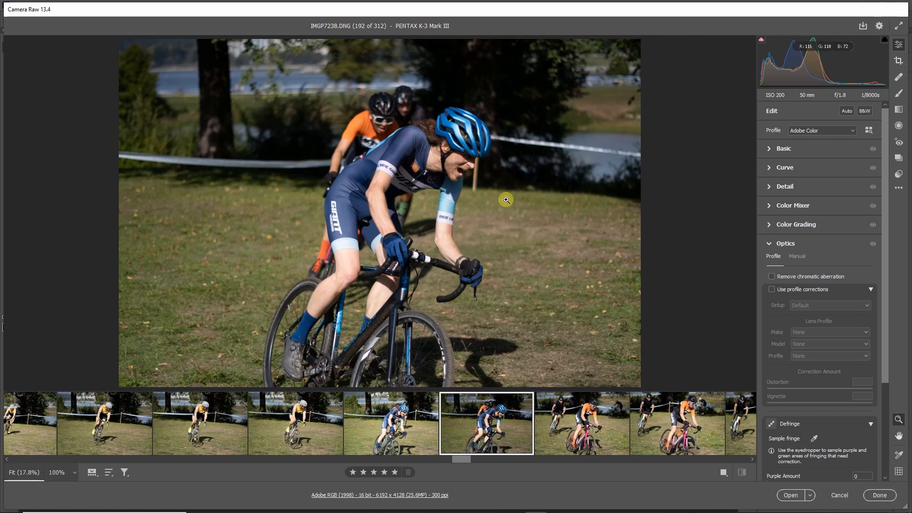
Review the orange-jersey rider on the pink bike in IMGP7239 to IMGP7241 and the white-bike rider in IMGP7242.
key("Right")
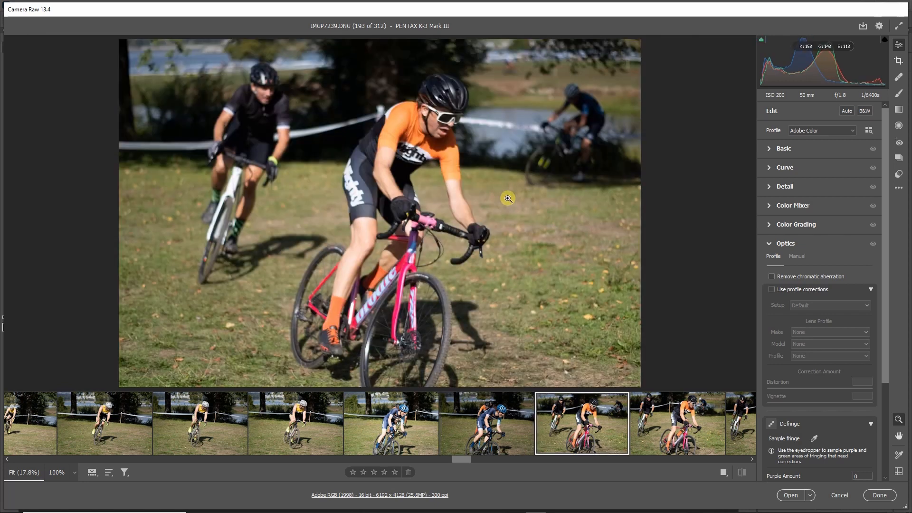
key("Right")
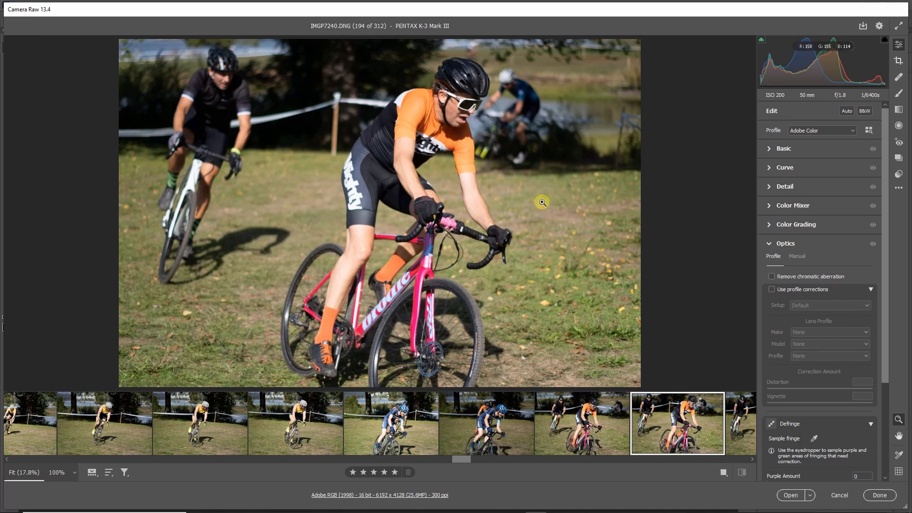
key("Right")
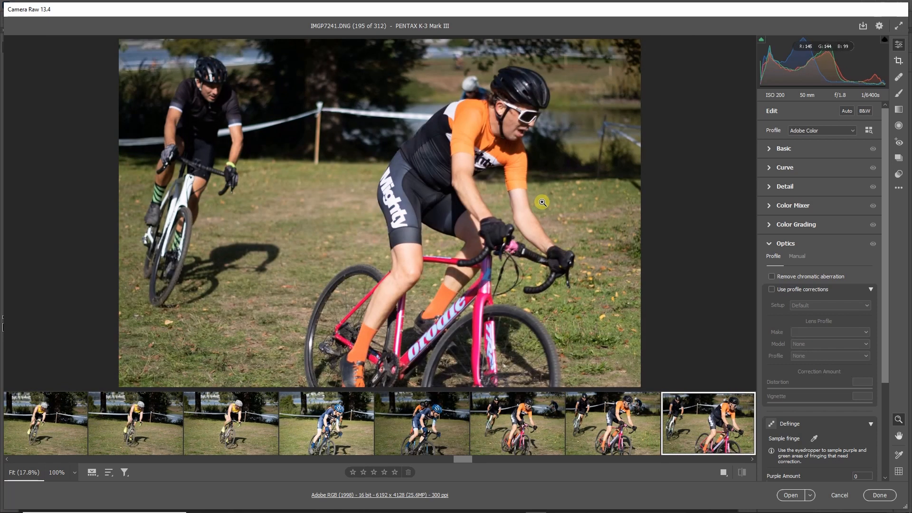
key("Right")
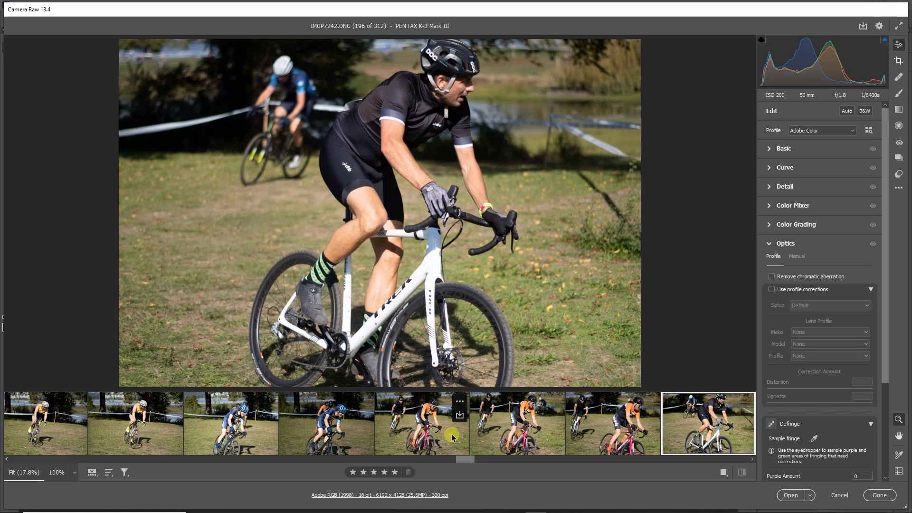
Skip ahead to the striped-helmet rider on the orange bike and review IMGP7256 to IMGP7258.
left_click_drag(466, 461, 509, 465)
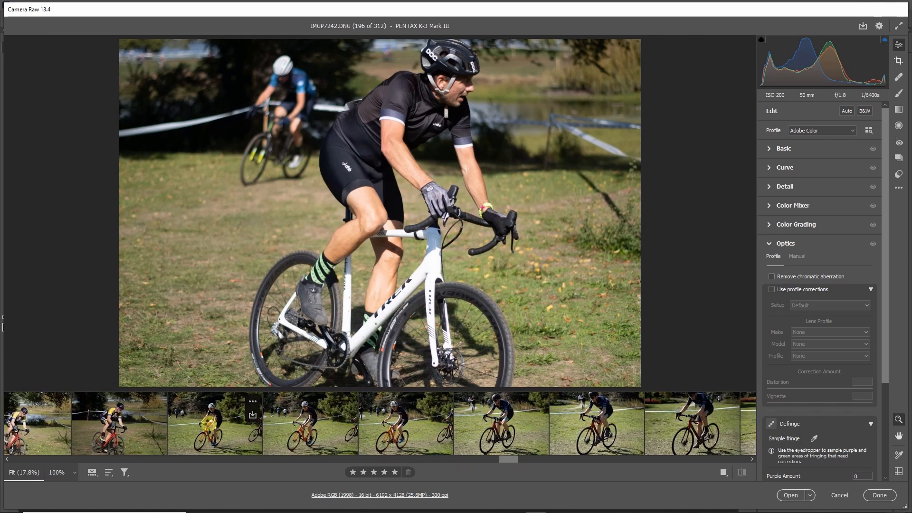
left_click(212, 408)
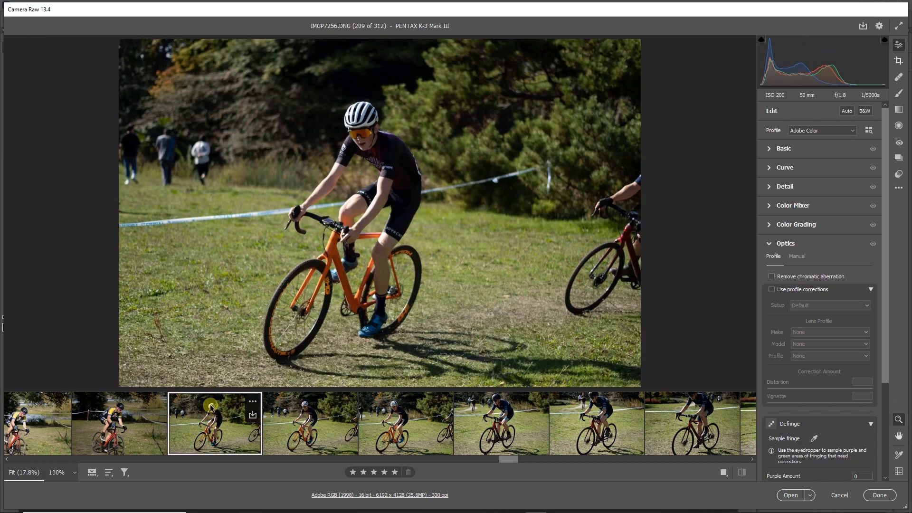
key("Right")
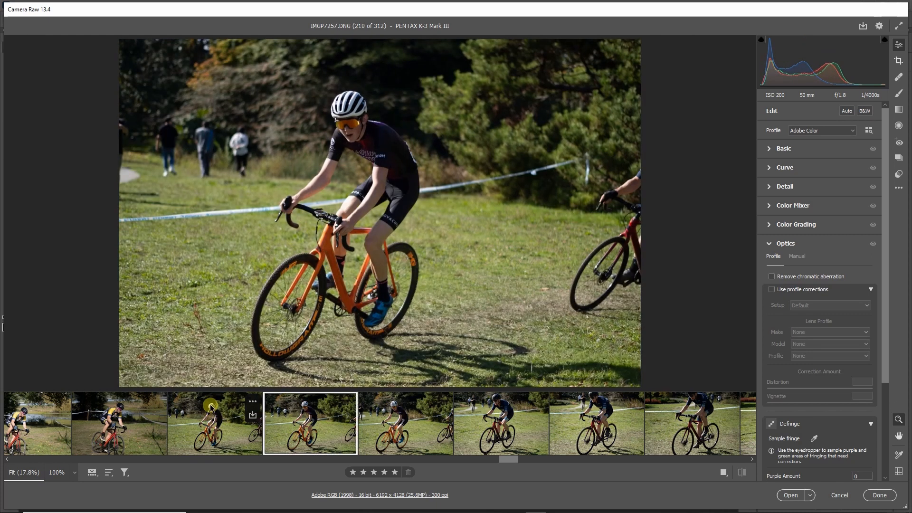
key("Right")
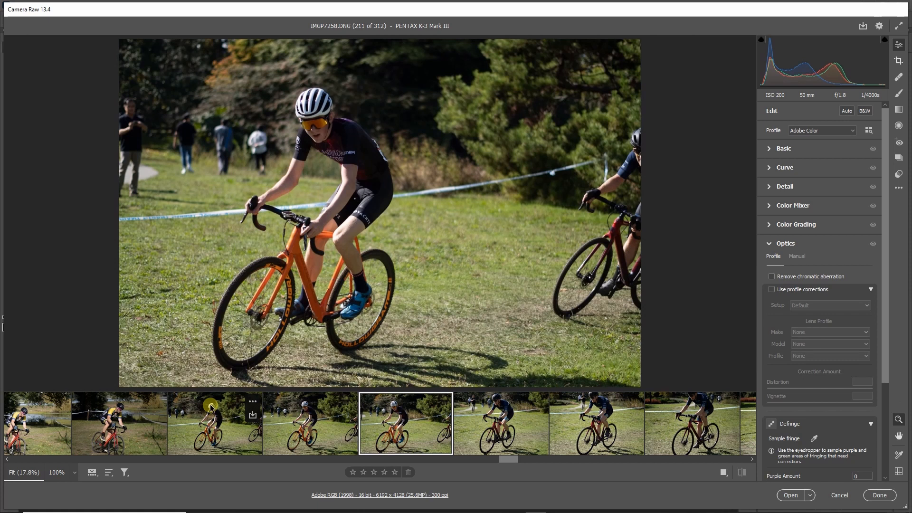
Compare the orange-bike rider's frames IMGP7256 and IMGP7257 back and forth, ending on IMGP7258.
key("Left")
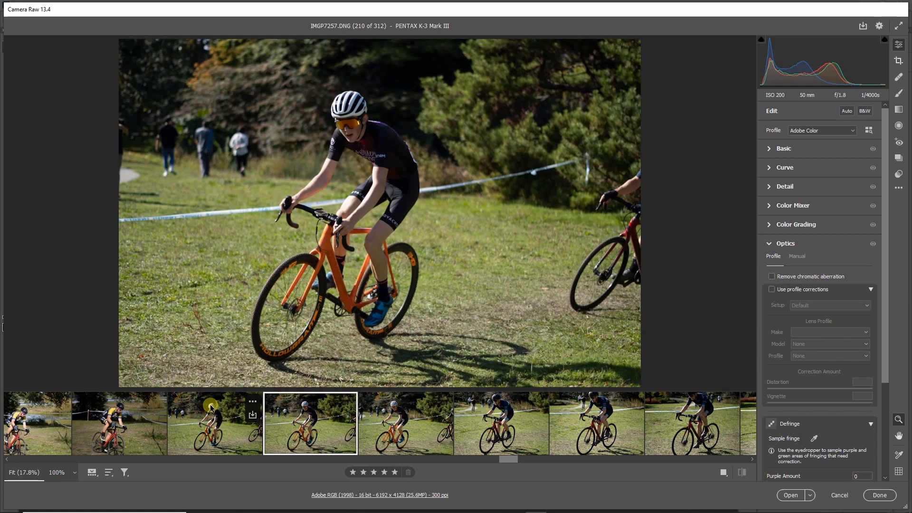
key("Left")
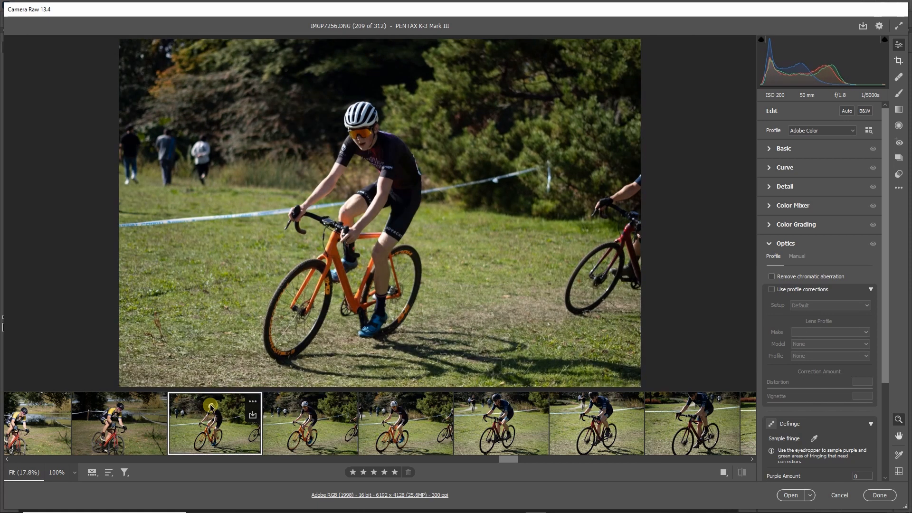
key("Right")
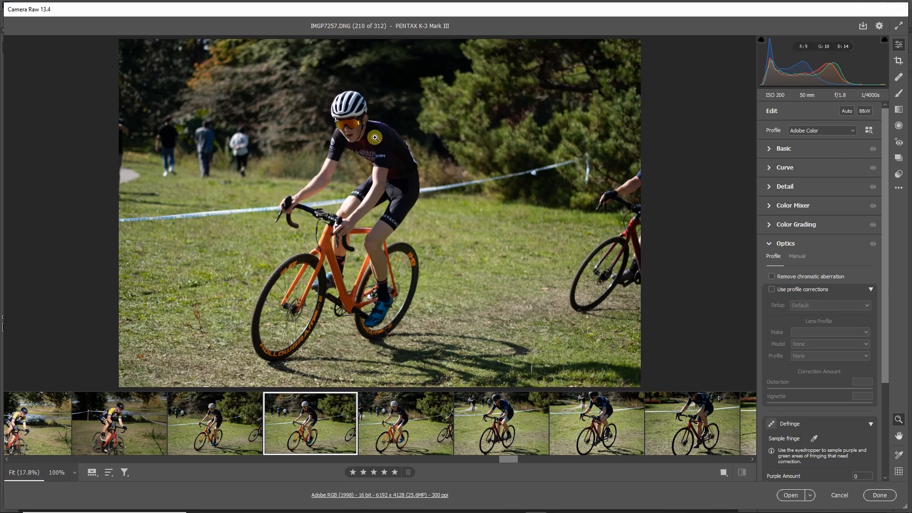
key("Left")
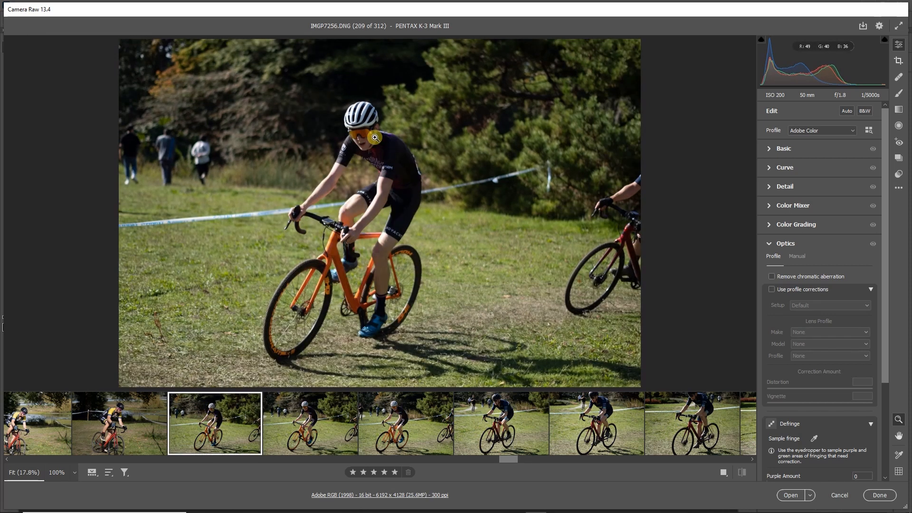
key("Right")
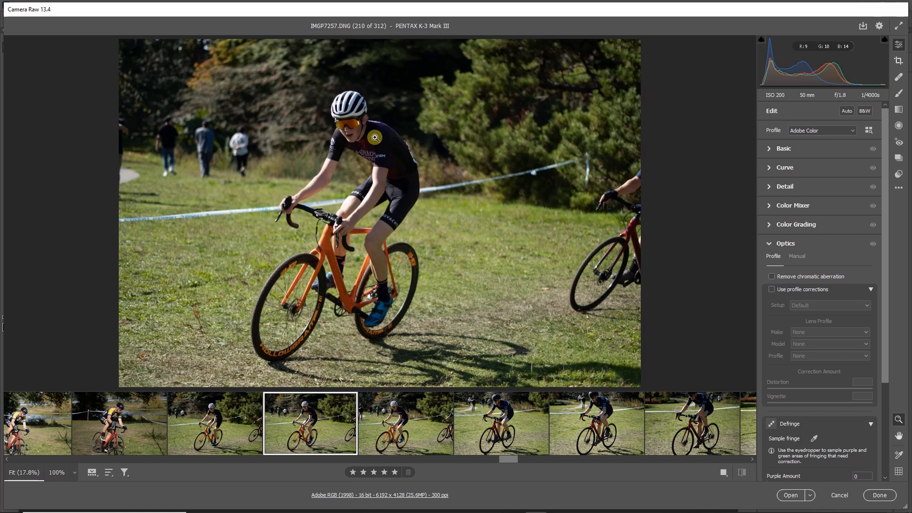
key("Left")
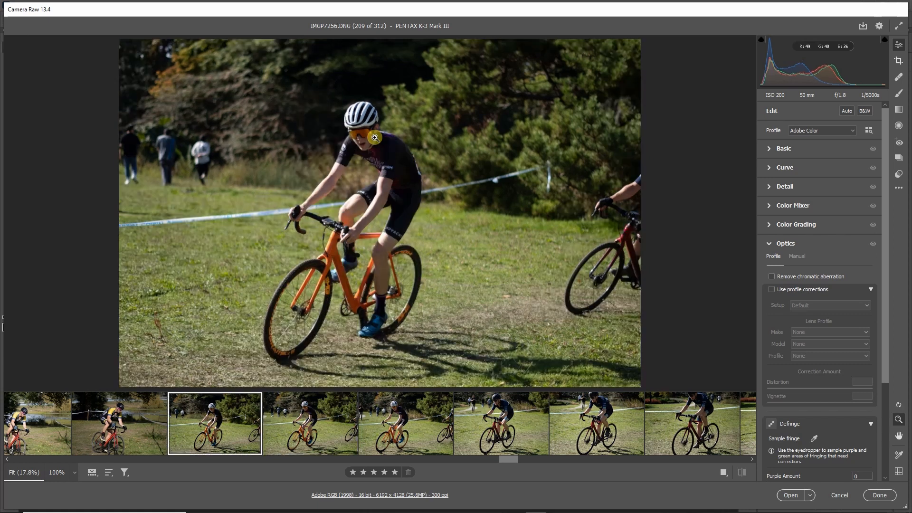
key("Right")
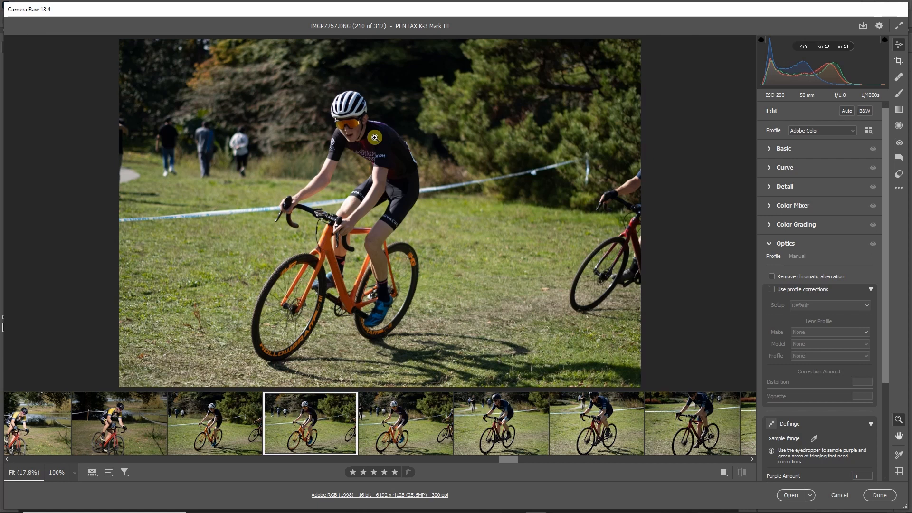
key("Right")
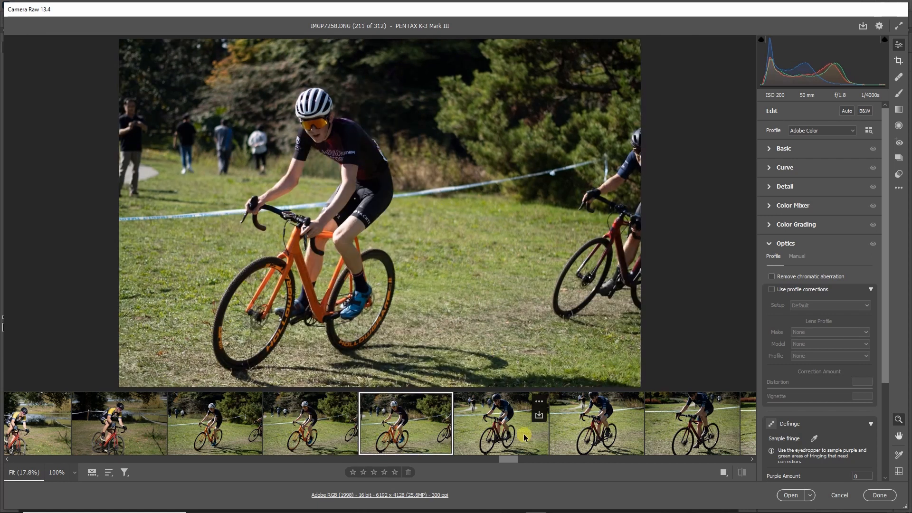
Skip ahead to the orange-helmet rider running with the bike and compare IMGP7294 to IMGP7296.
left_click_drag(516, 461, 602, 459)
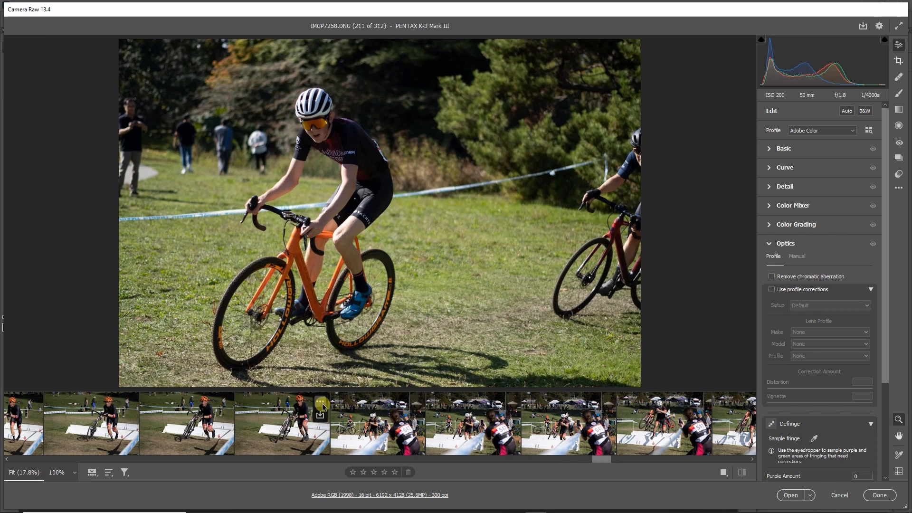
left_click(288, 432)
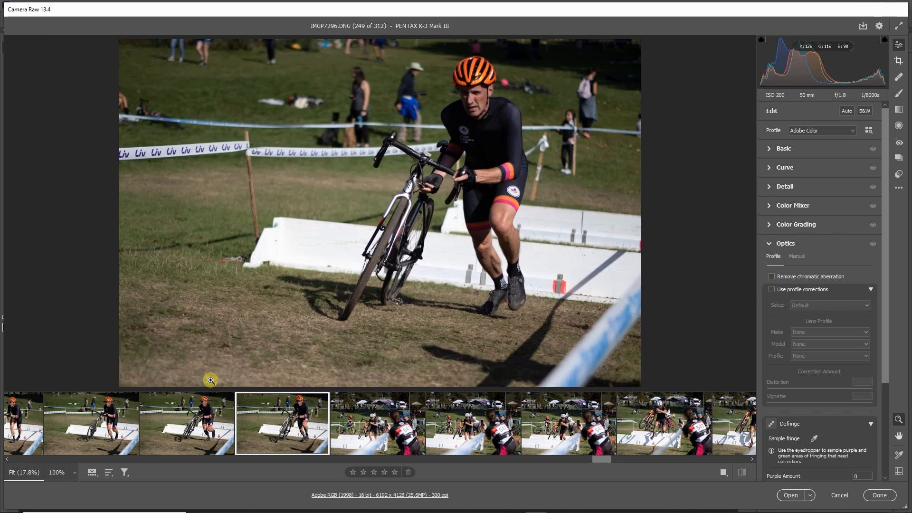
key("Left")
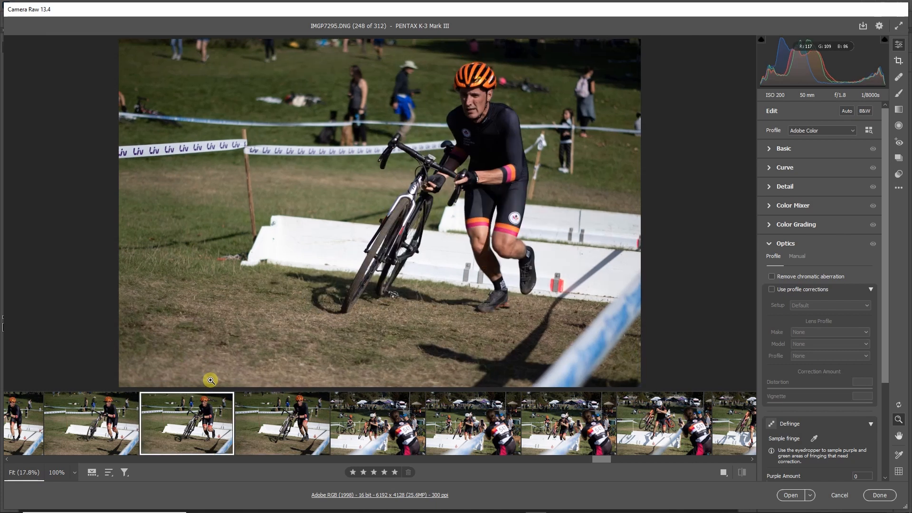
key("Left")
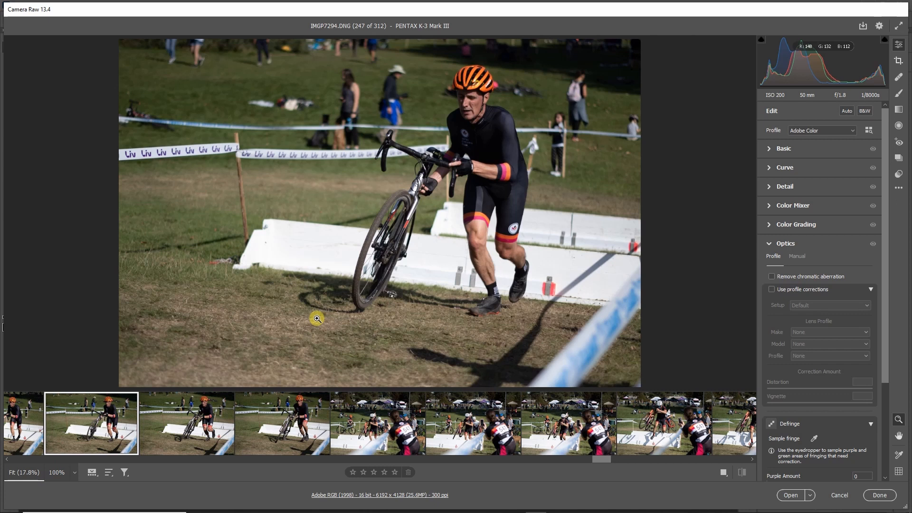
key("Right")
View the barrier shots IMGP7297 and IMGP7298, checking the white-helmet rider's focus at 100% in IMGP7298.
key("Right")
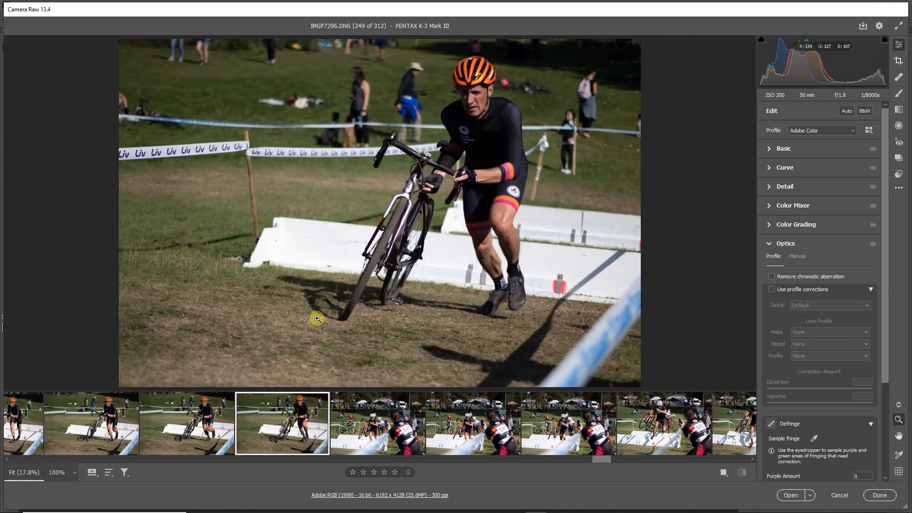
key("Right")
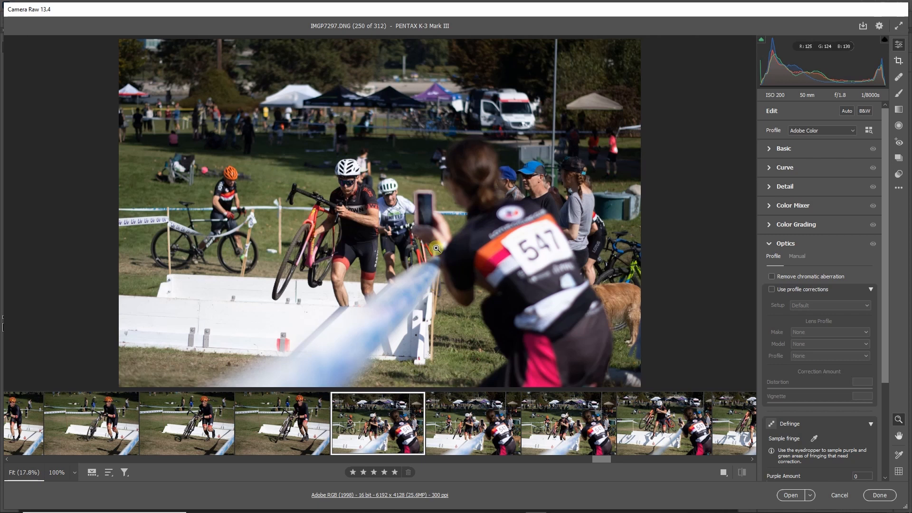
key("Right")
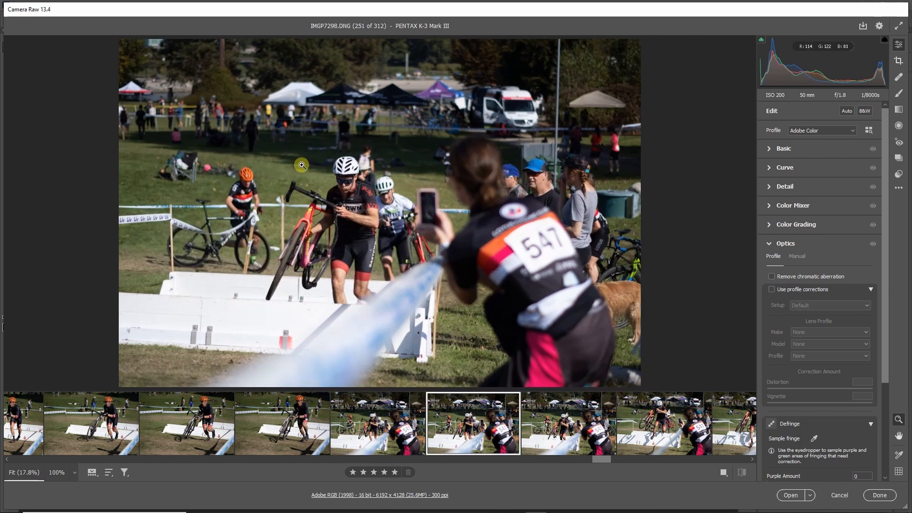
left_click(343, 190)
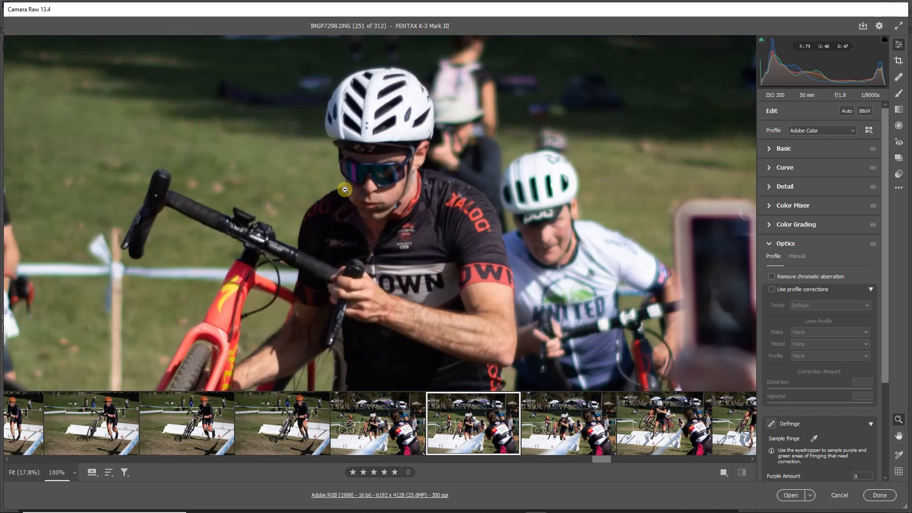
left_click(379, 190)
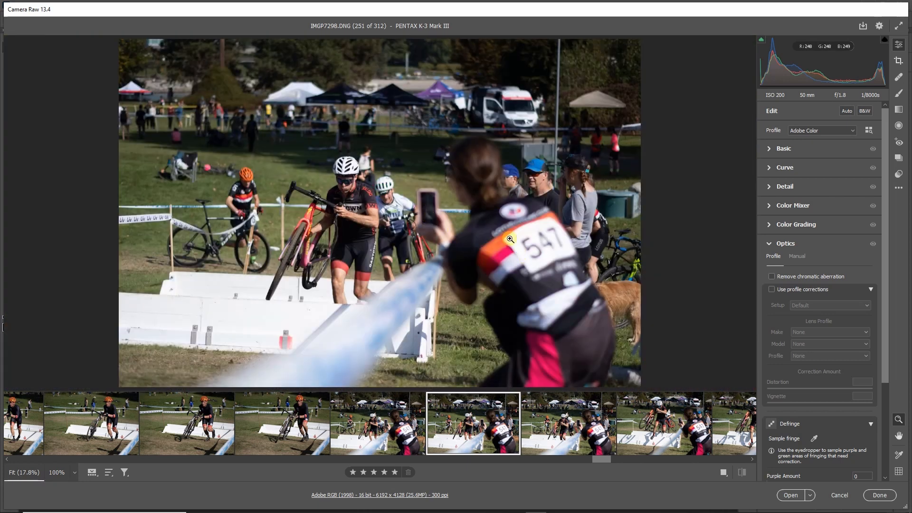
Review the white-helmet rider carrying the red bike over the barriers in IMGP7299 to IMGP7302.
key("Right")
key("Right")
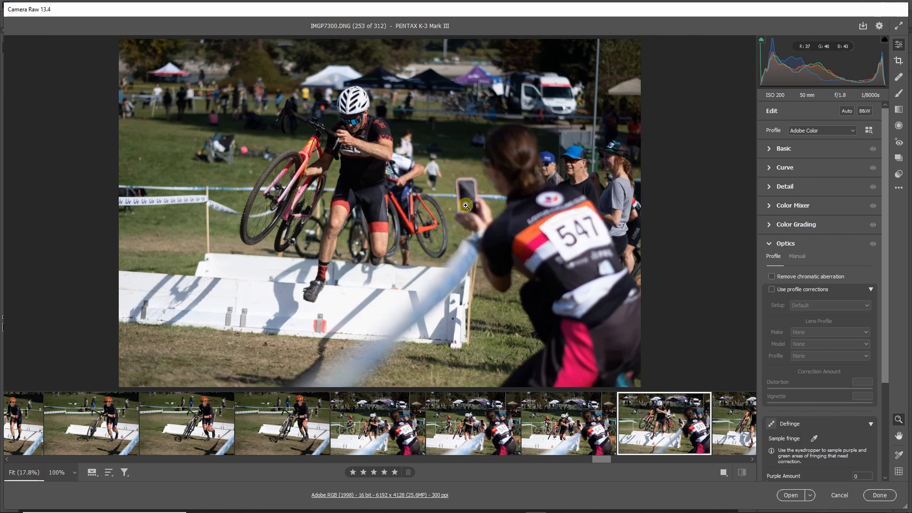
key("Right")
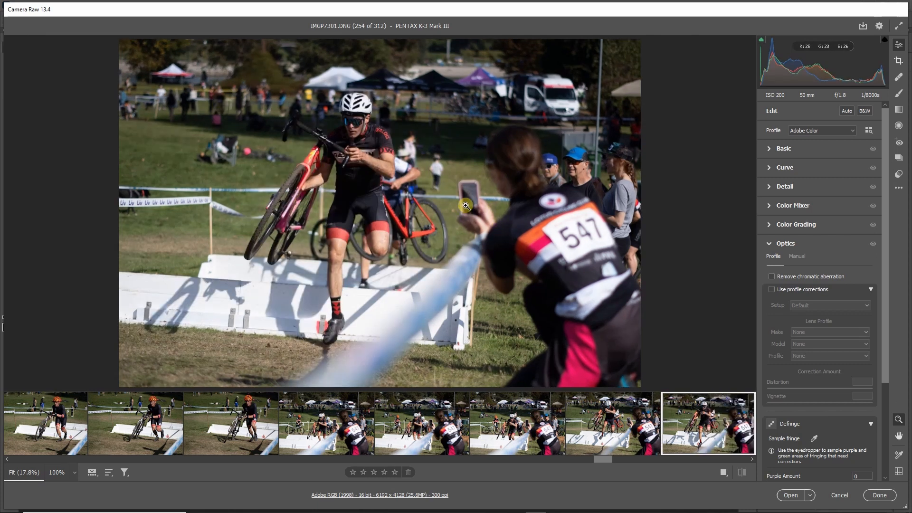
key("Right")
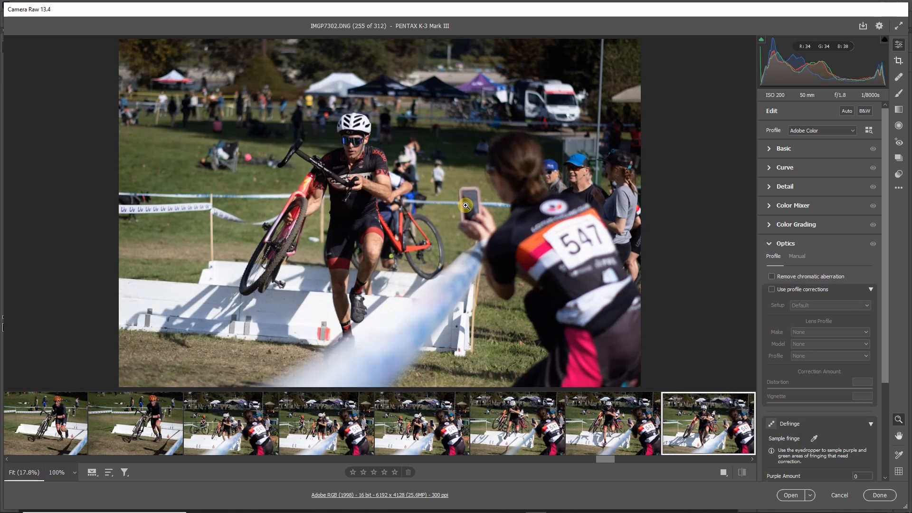
Review the orange-helmet rider crossing the barriers in IMGP7303 to IMGP7307.
key("Right")
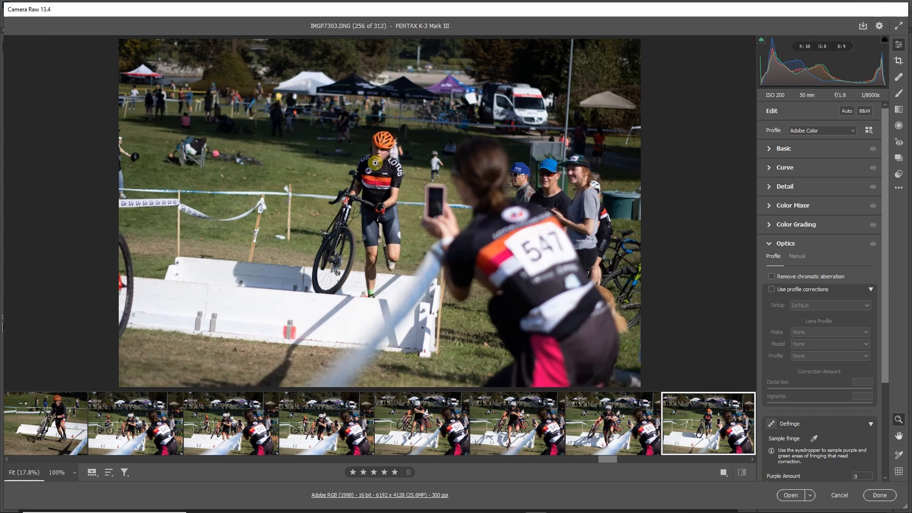
key("Right")
key("Right")
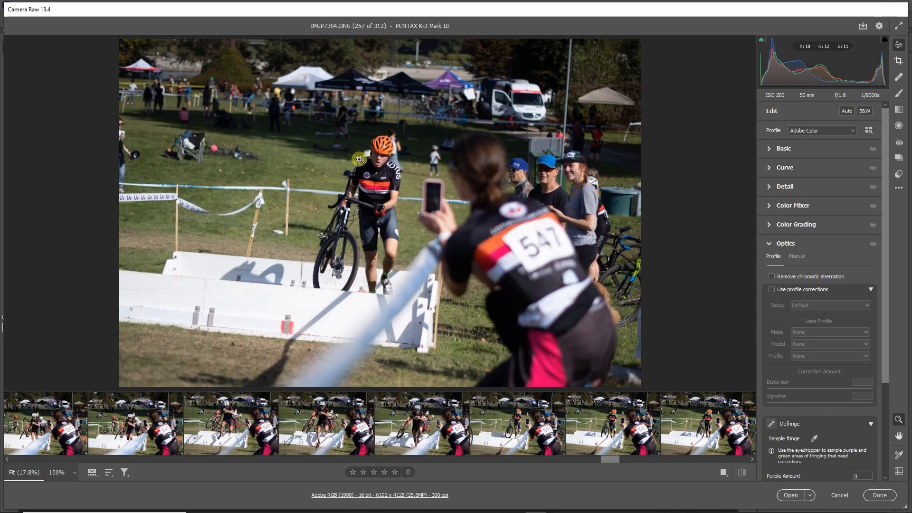
key("Right")
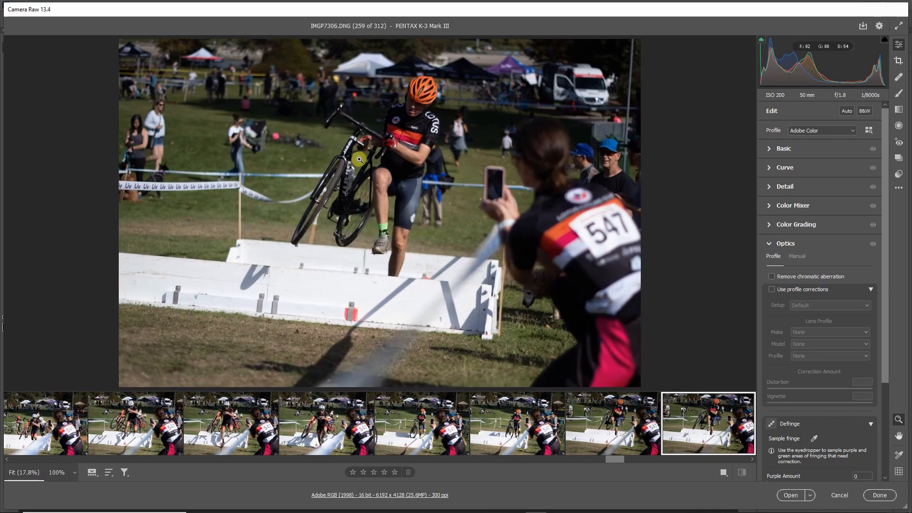
key("Right")
key("Right")
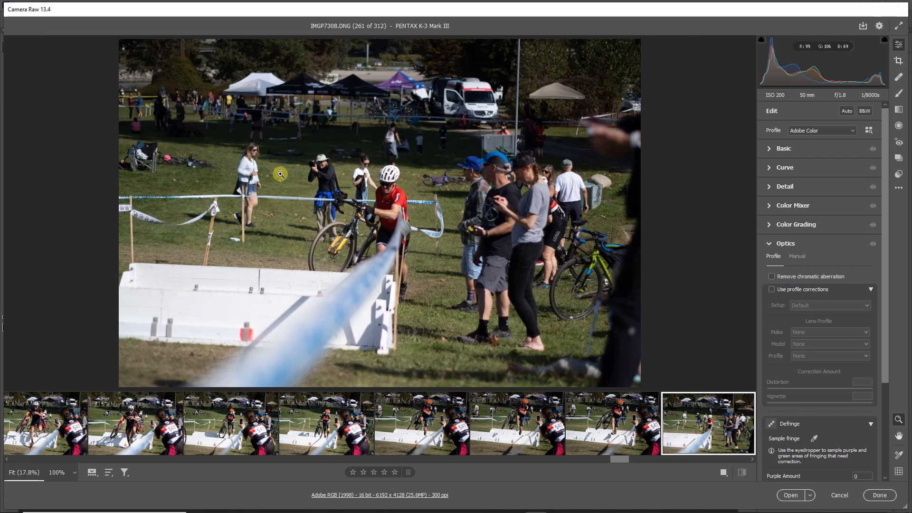
Review the red-jersey rider approaching the barriers in IMGP7308 to IMGP7311.
key("Right")
key("Right")
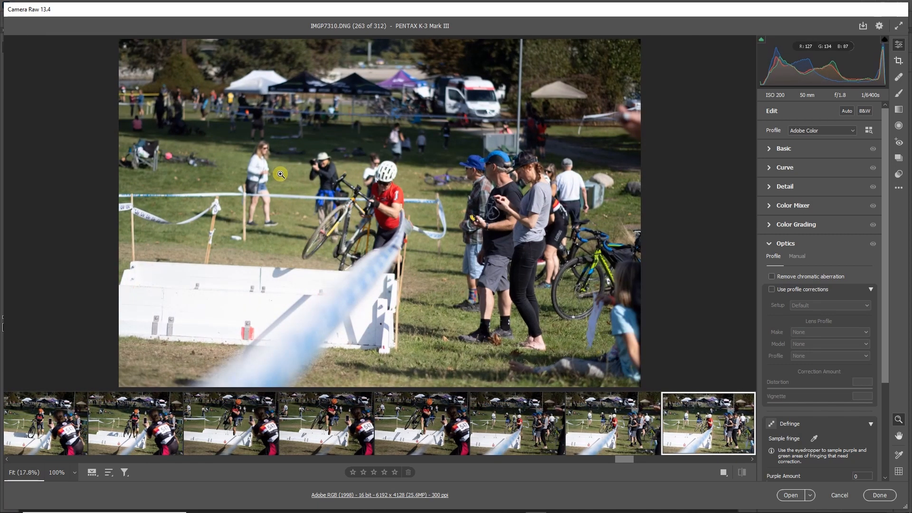
key("Right")
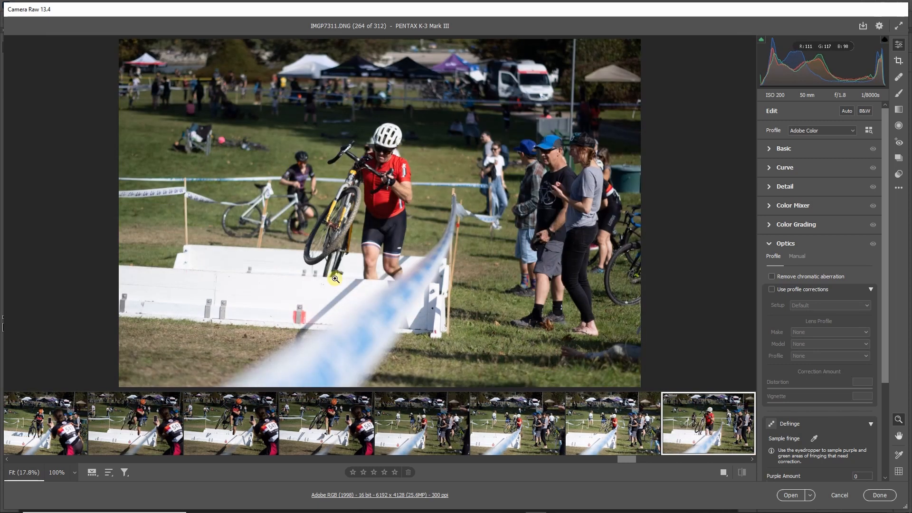
Sort the filmstrip by rating so the five-star photos come first.
left_click_drag(623, 459, 510, 466)
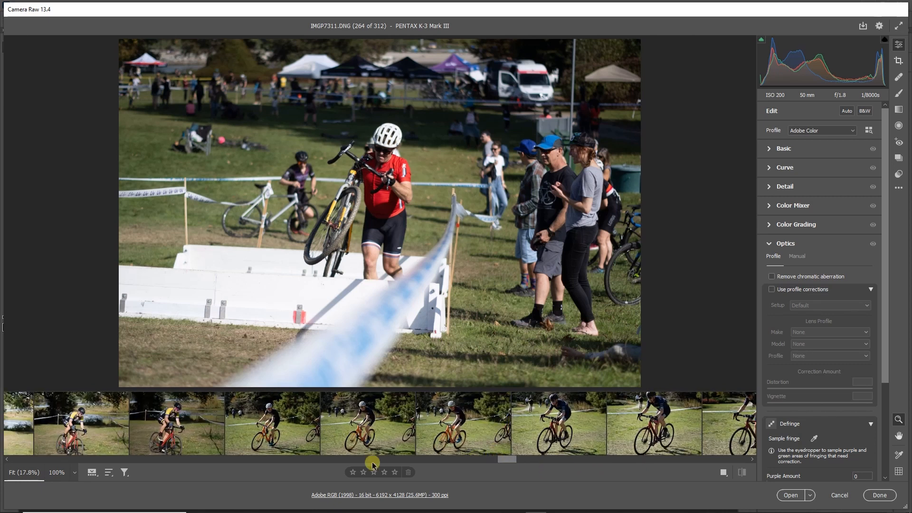
left_click_drag(512, 468, 48, 463)
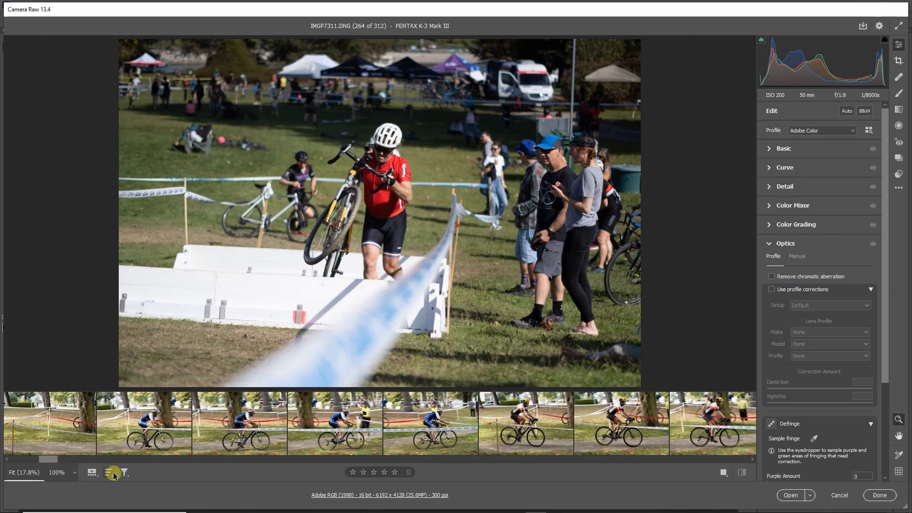
left_click(125, 473)
left_click(160, 436)
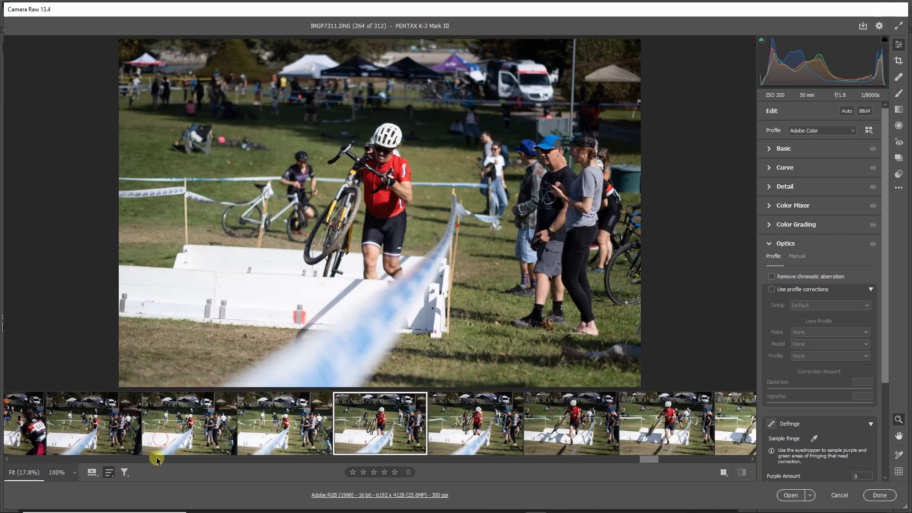
Find where the five-star photos begin and end in the sorted filmstrip by viewing IMGP7045, IMGP7353 and IMGP7041.
left_click_drag(645, 459, 197, 468)
left_click(62, 433)
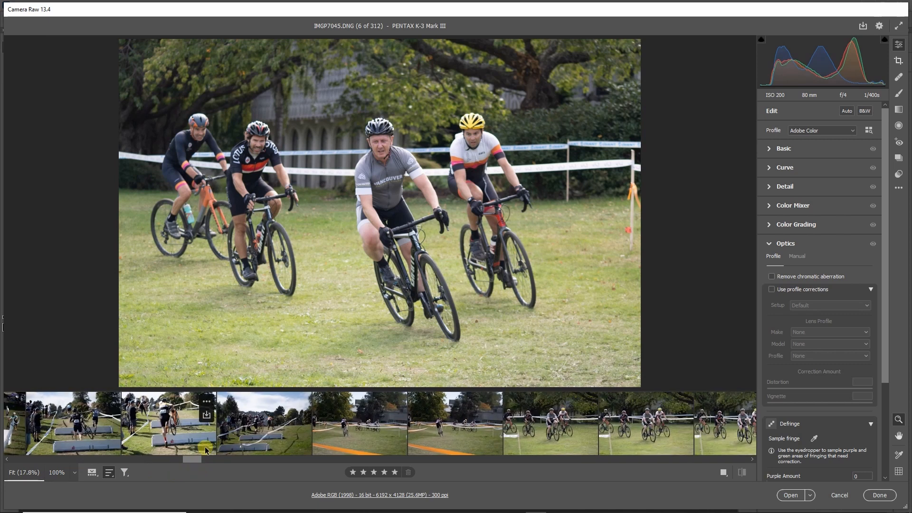
left_click(263, 423)
mouse_move(199, 460)
left_mouse_down()
mouse_move(215, 461)
mouse_move(202, 461)
left_mouse_up()
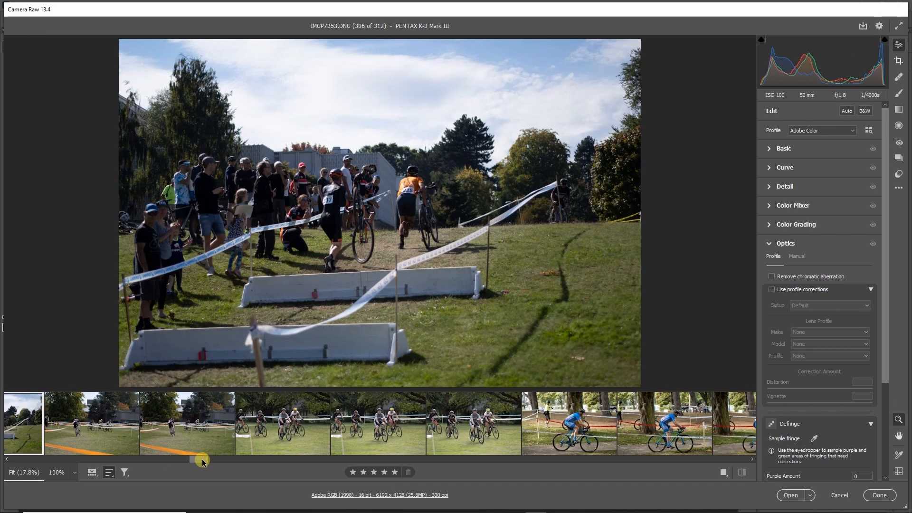
left_click(204, 449)
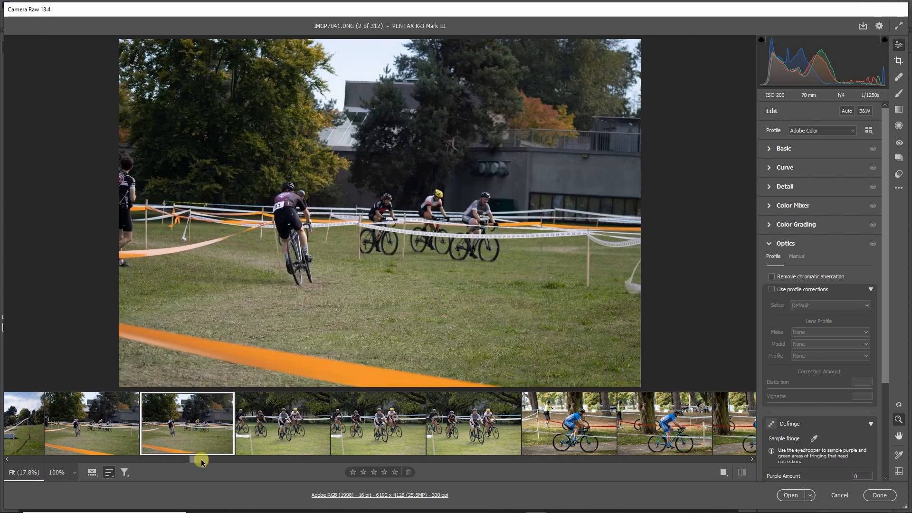
Select all the five-star photos, from IMGP7353 back to the first photo in the filmstrip.
left_click_drag(198, 458, 189, 460)
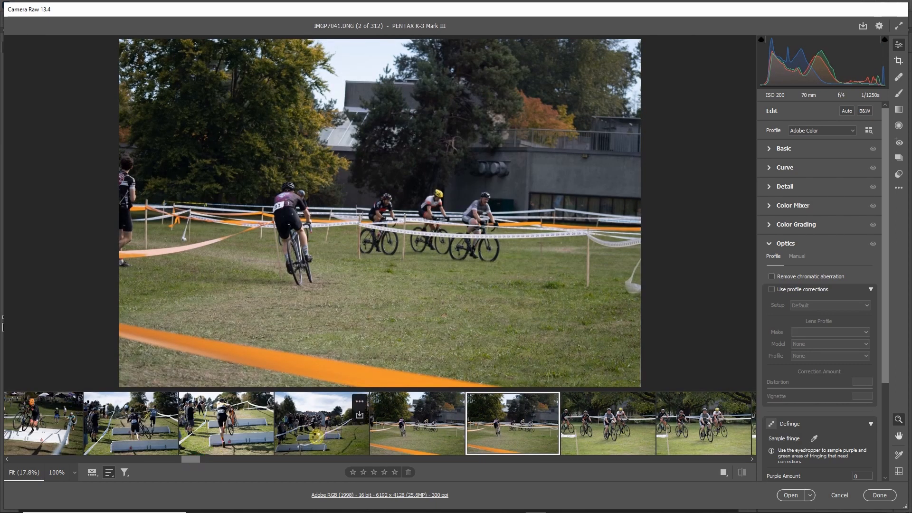
left_click(331, 436)
left_click_drag(195, 463, 2, 458)
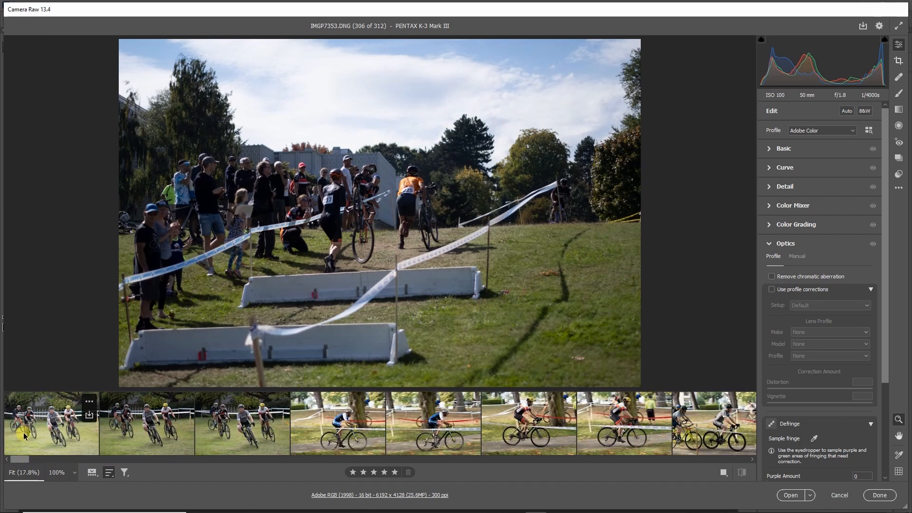
left_click(39, 430, "shift")
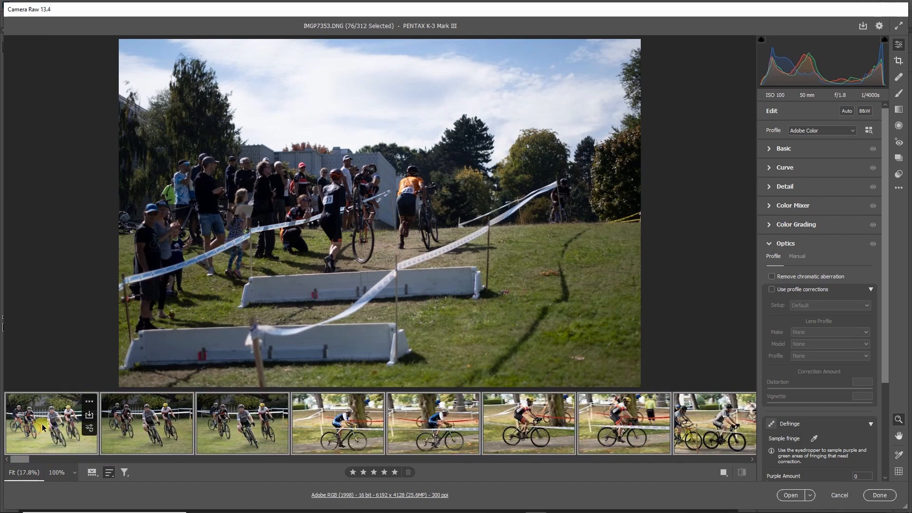
Start converting and saving the selected photos, choosing the Cycling Photos\selected folder on the P: drive as the destination.
left_click(863, 27)
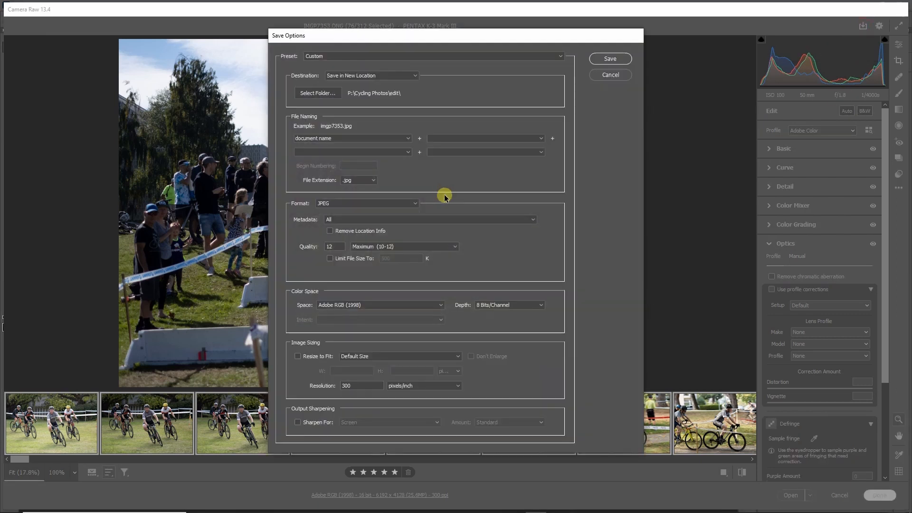
left_click(330, 93)
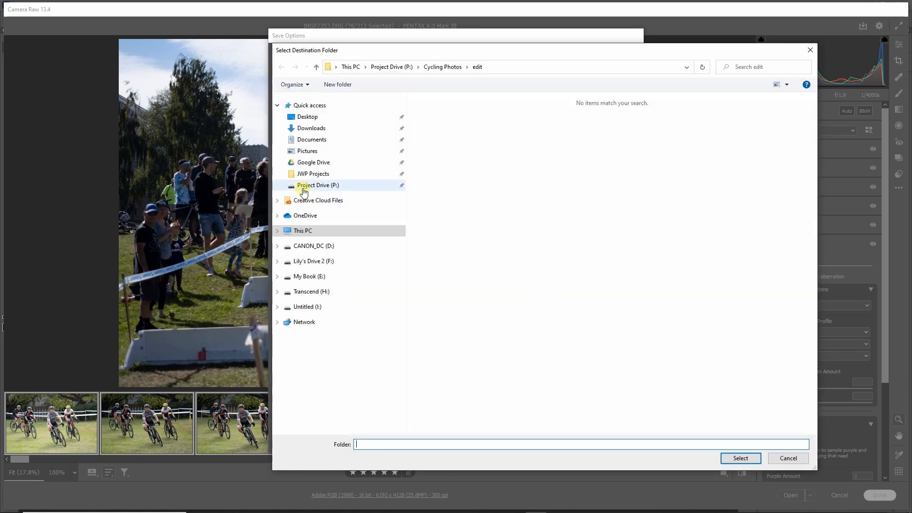
left_click(302, 186)
double_click(449, 113)
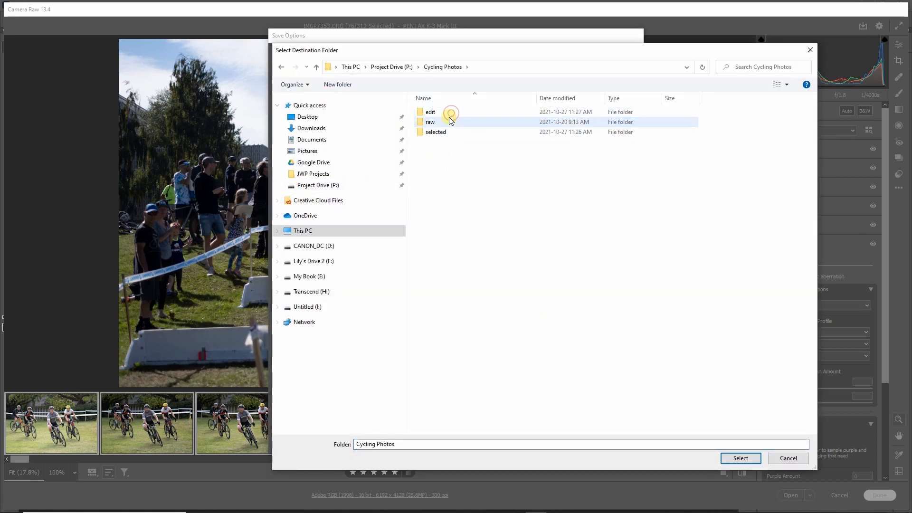
double_click(434, 132)
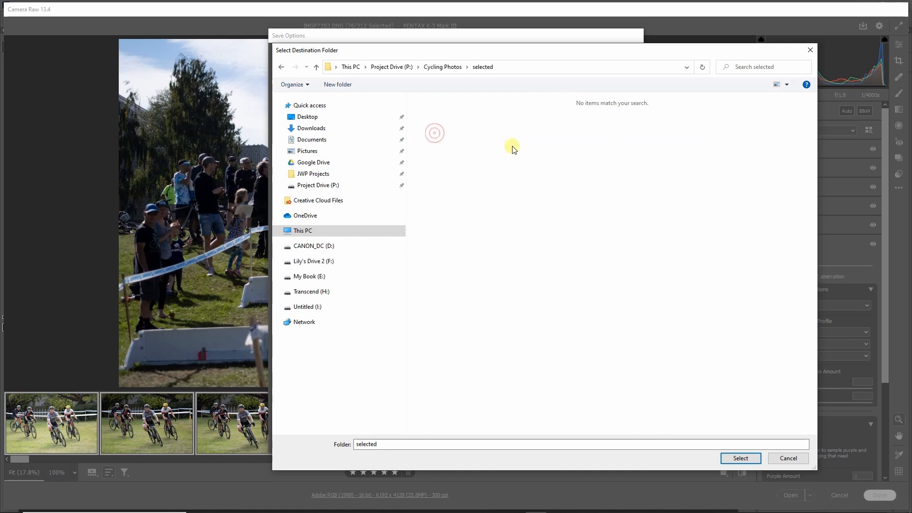
left_click(741, 460)
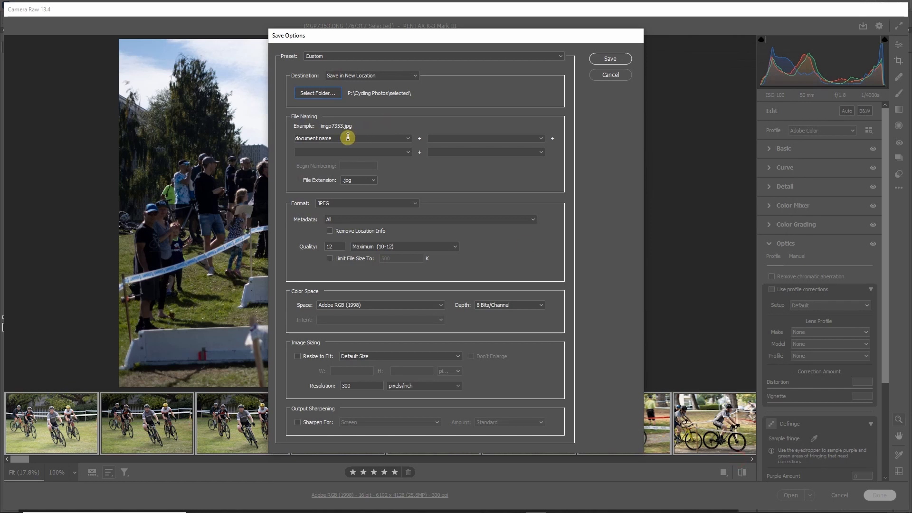
Set the file extension to .DNG and save the selected photos as Digital Negatives, letting the batch finish.
left_click(354, 181)
left_click(356, 196)
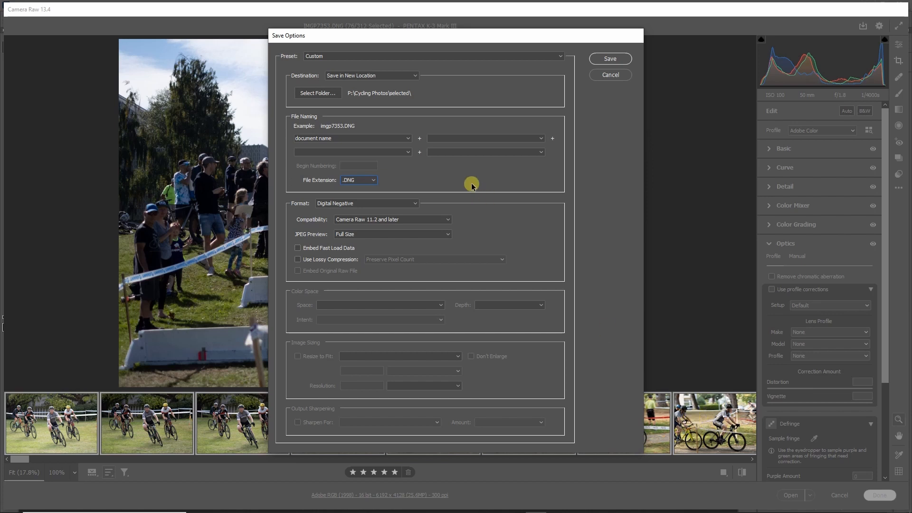
left_click(610, 59)
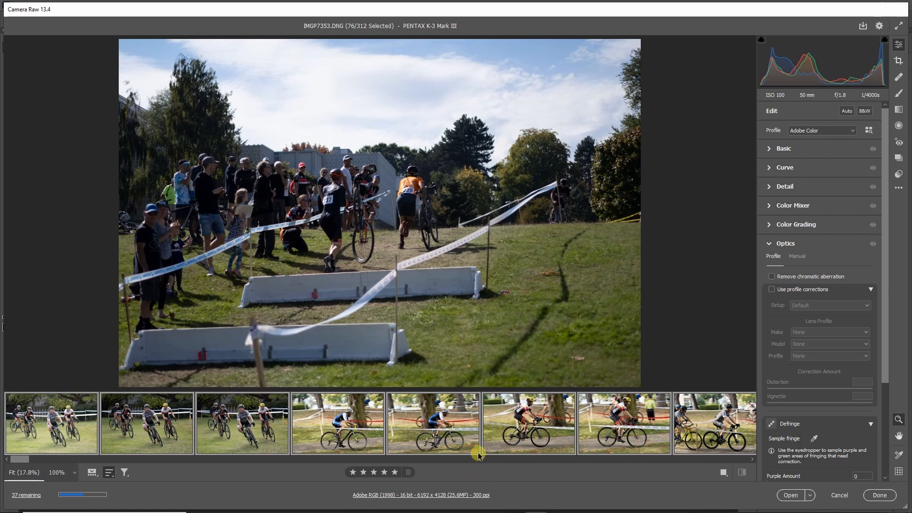
mouse_move(479, 453)
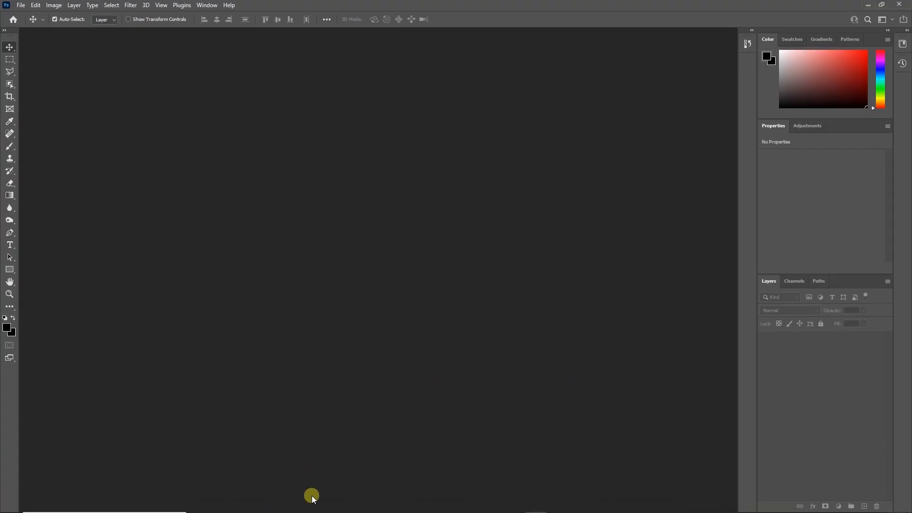
In File Explorer, select all photos in the Cycling Photos\selected folder and open them in Photoshop's Camera Raw.
left_click(285, 509)
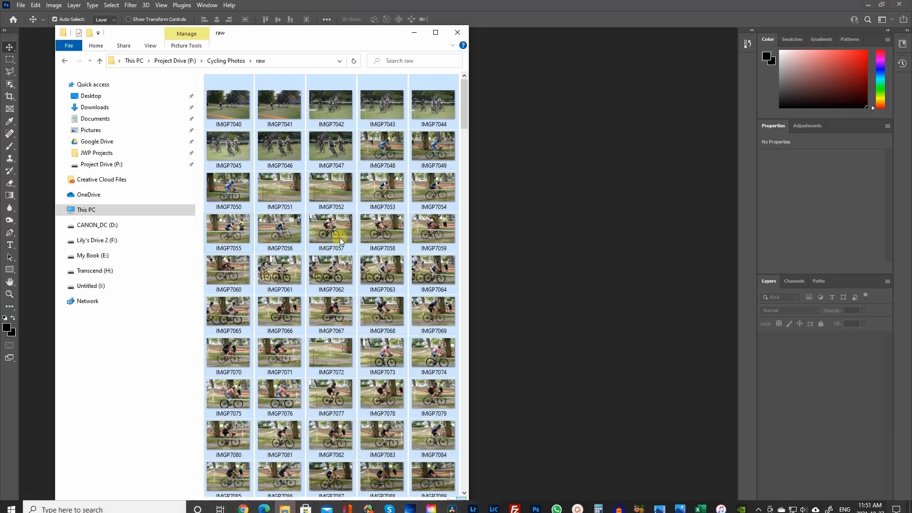
left_click(222, 61)
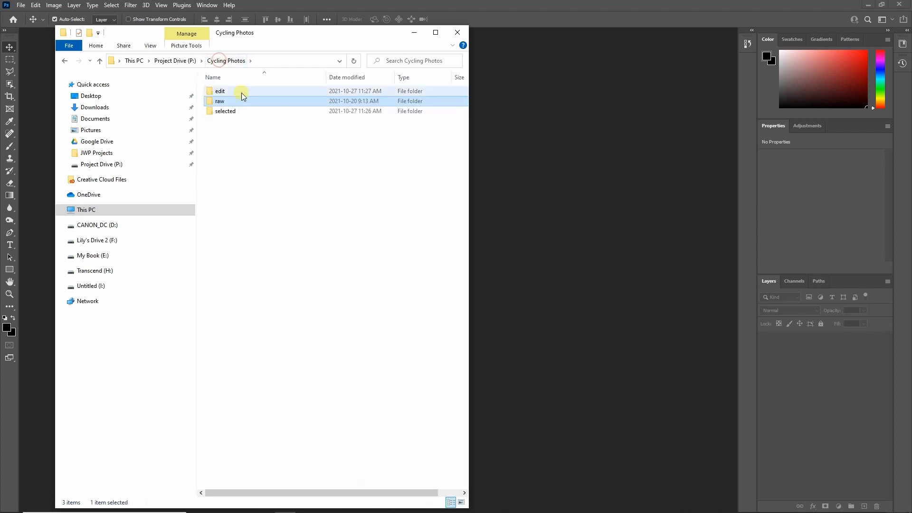
double_click(224, 111)
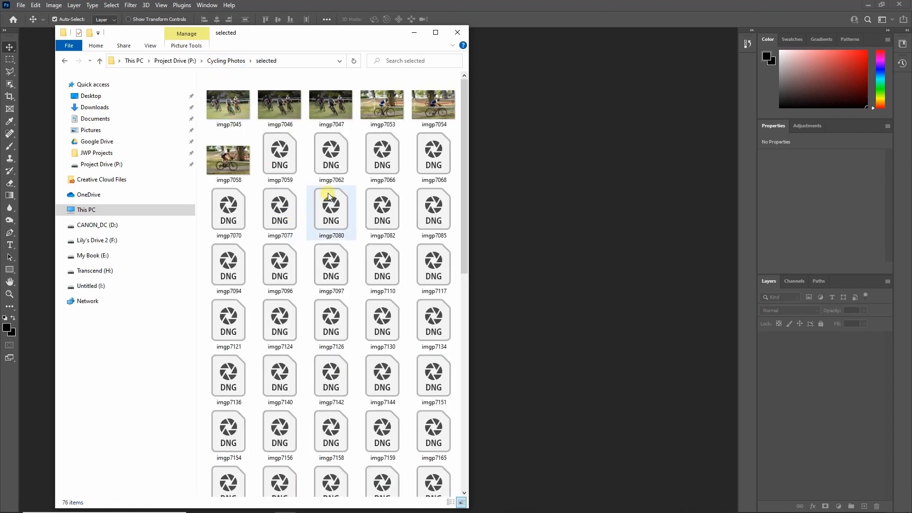
key("ctrl+a")
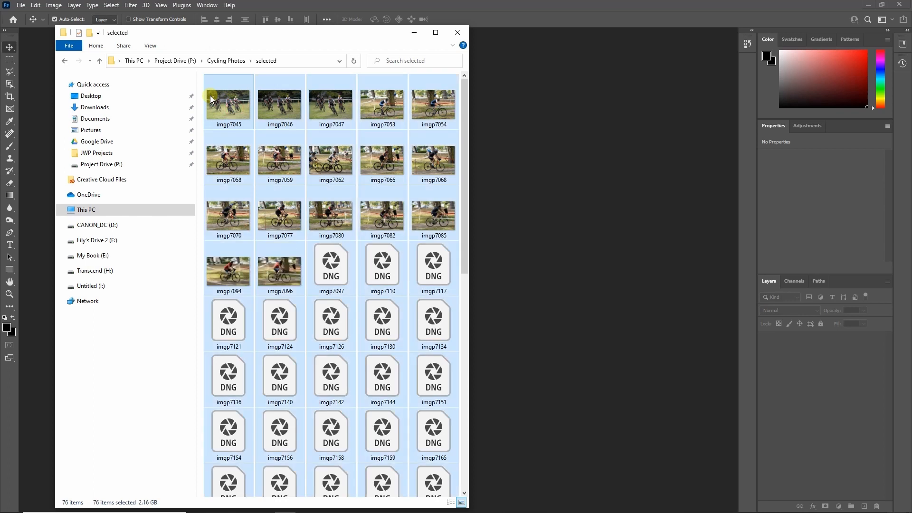
left_click_drag(212, 99, 521, 203)
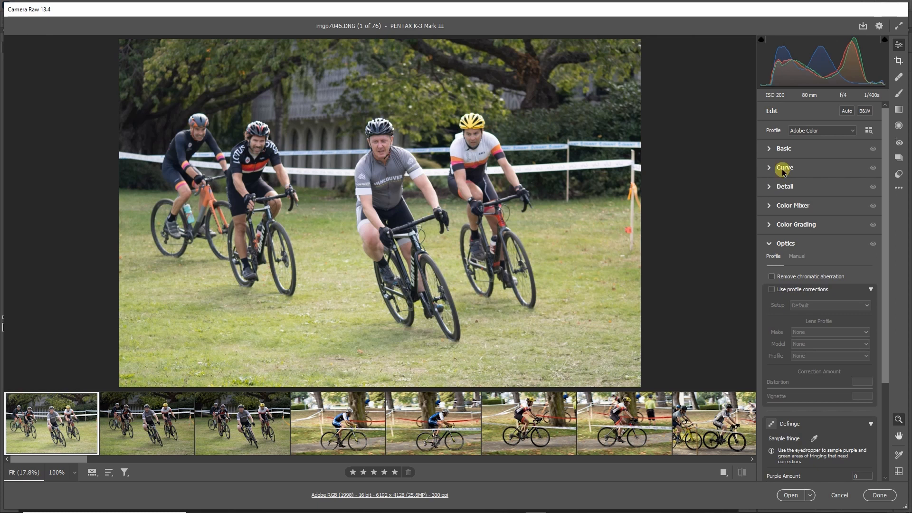
Expand the Basic adjustments and compare imgp7045, imgp7046 and imgp7047 back and forth, ending on imgp7047.
left_click(768, 149)
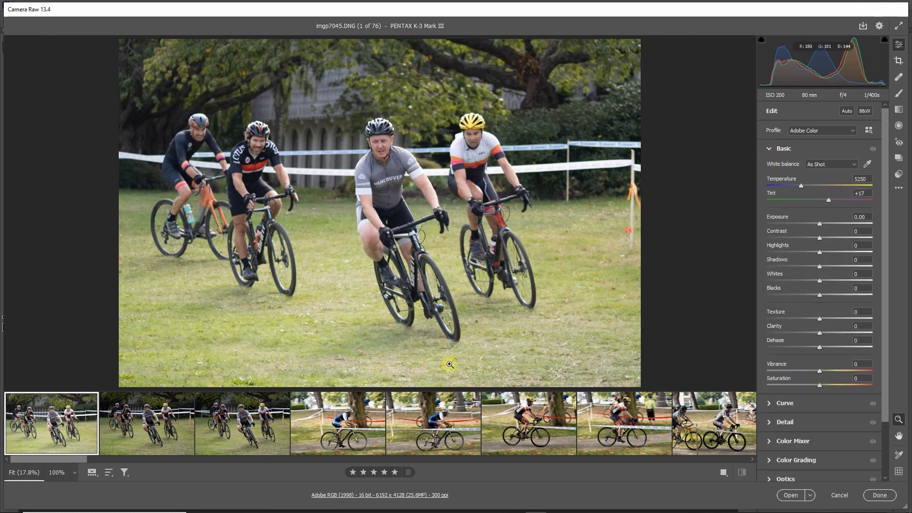
left_click(144, 429)
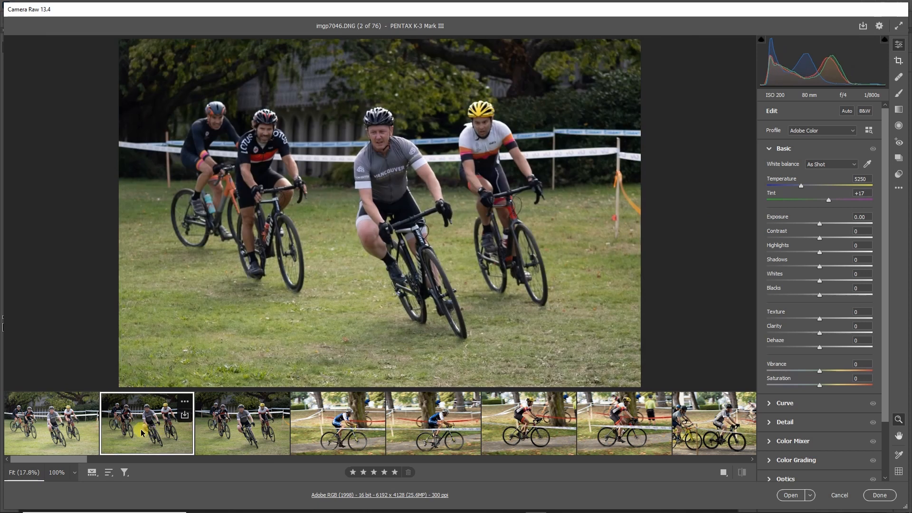
left_click(254, 439)
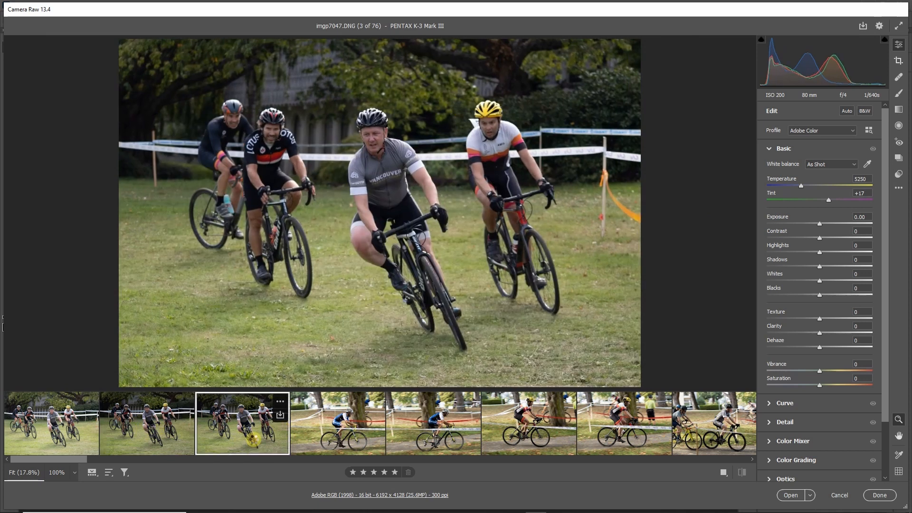
left_click(67, 430)
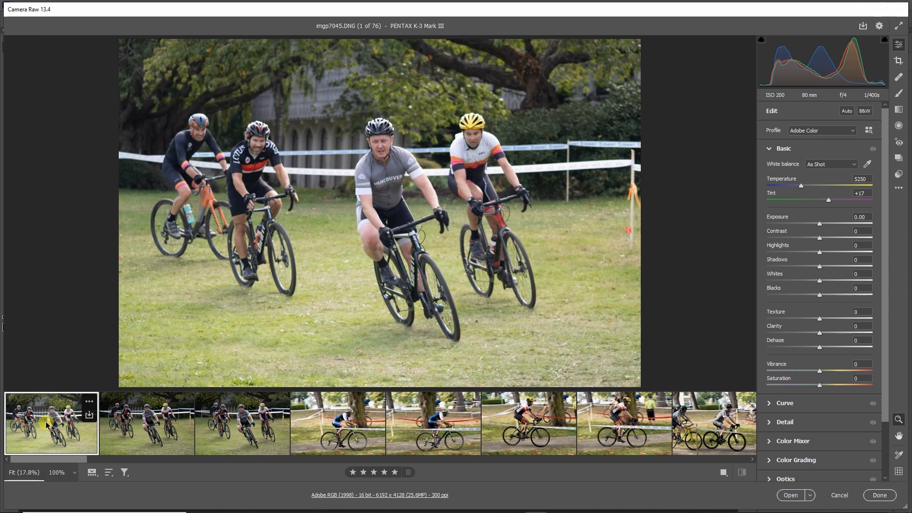
key("Right")
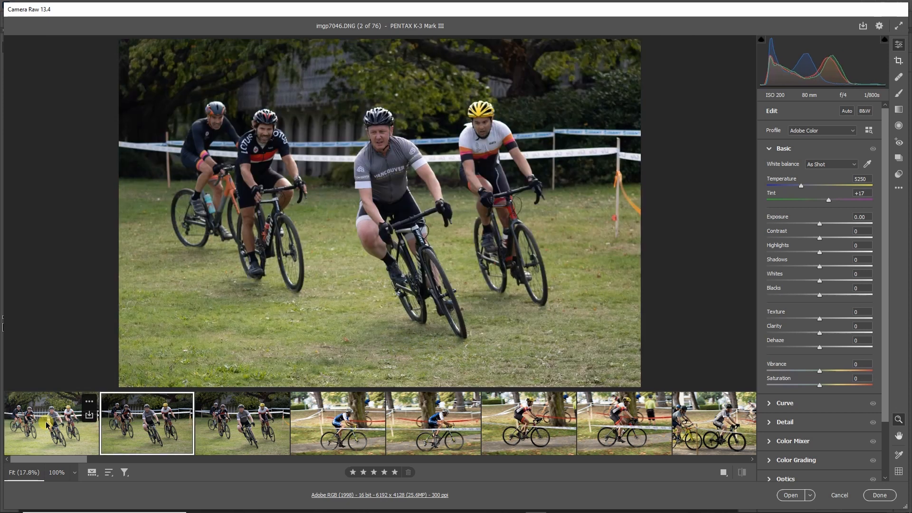
key("Right")
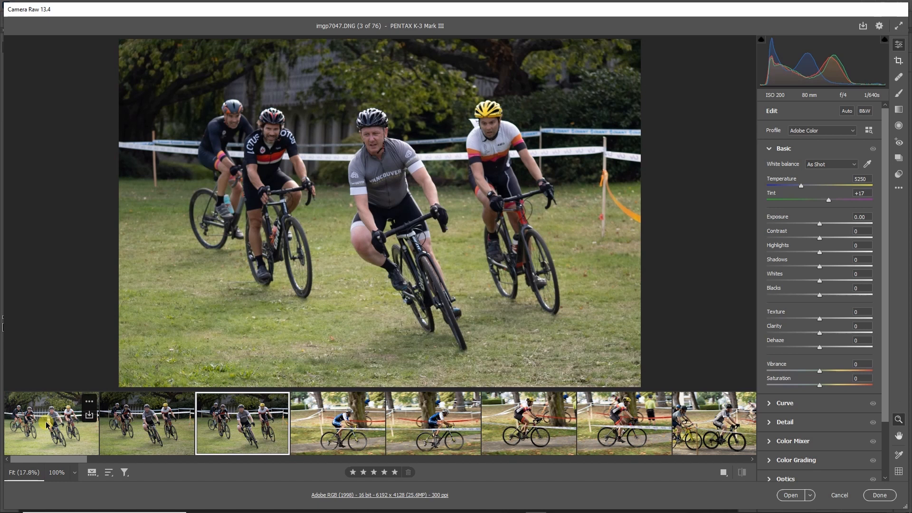
key("Left")
key("Left")
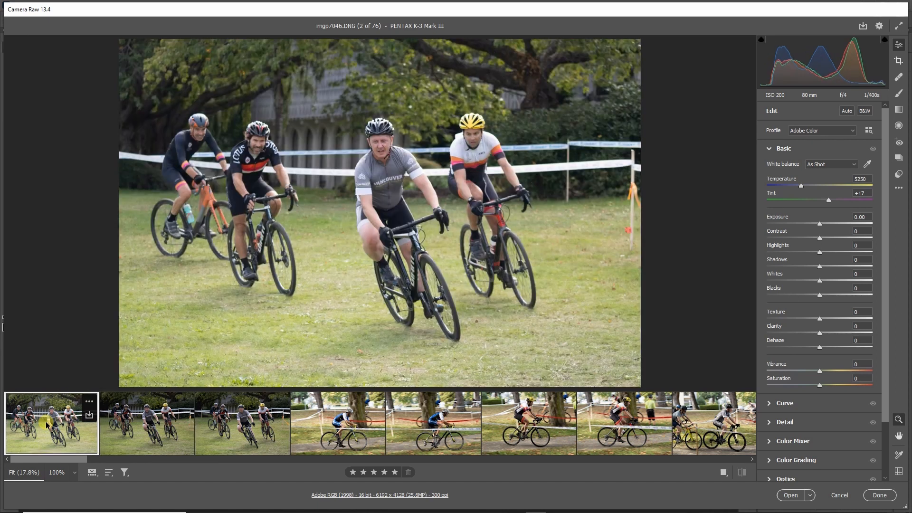
key("Right")
key("Right")
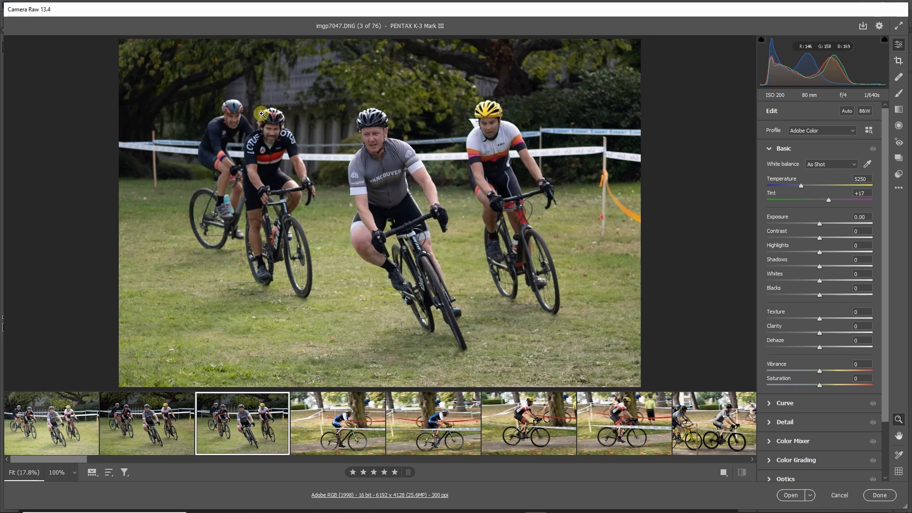
key("Left")
key("Left")
key("Right")
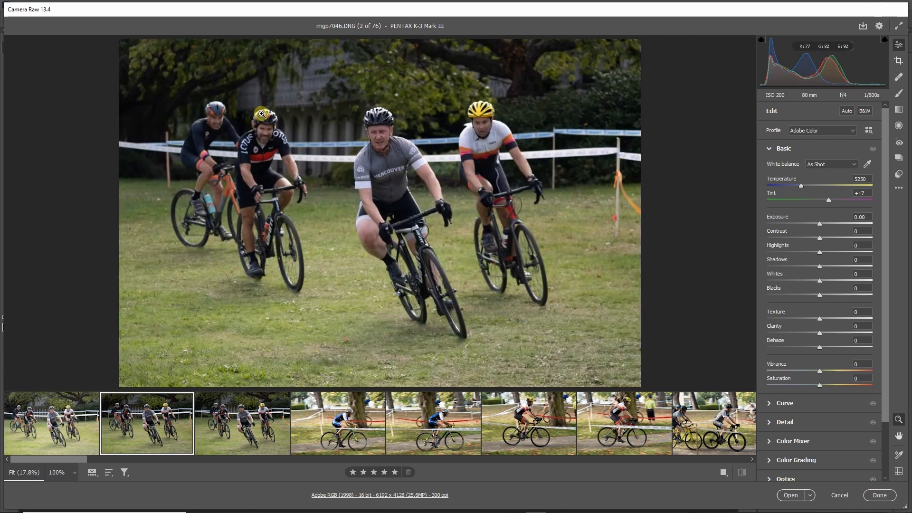
key("Right")
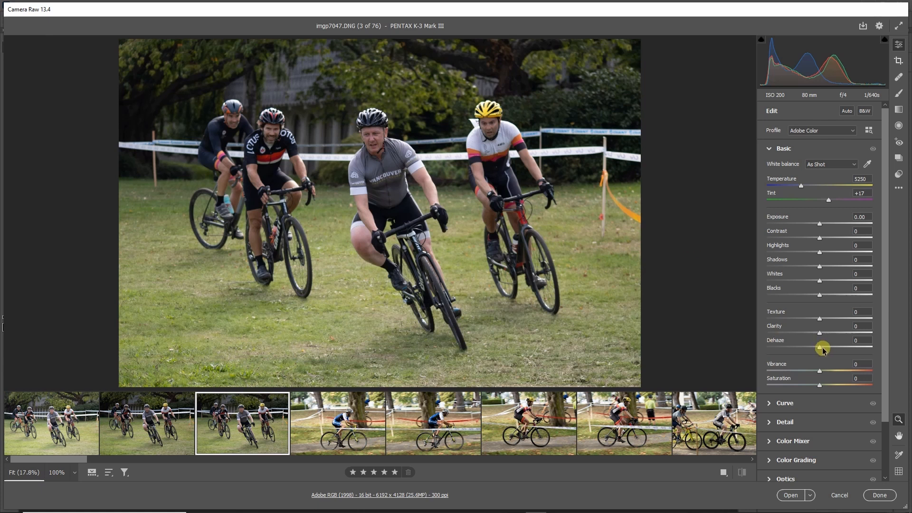
Adjust imgp7047's tone and color: Dehaze +18, Clarity +7, Shadows +26, Exposure +0.35, Vibrance +16 and Saturation +4.
mouse_move(819, 350)
left_mouse_down()
mouse_move(854, 347)
mouse_move(829, 351)
left_mouse_up()
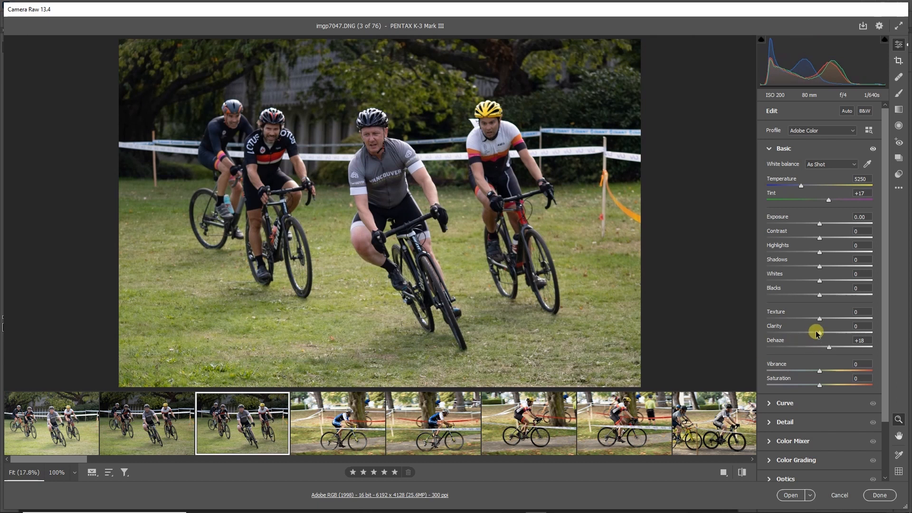
left_click_drag(819, 336, 823, 336)
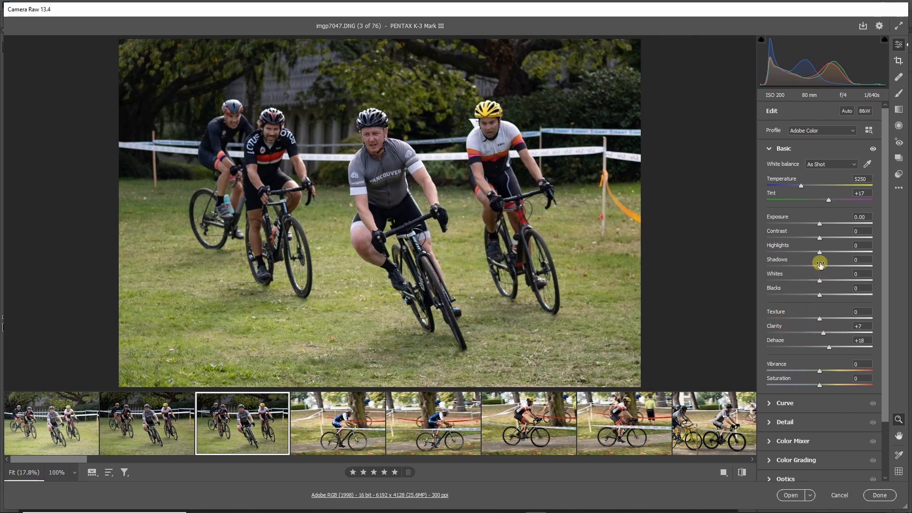
left_click_drag(822, 269, 840, 283)
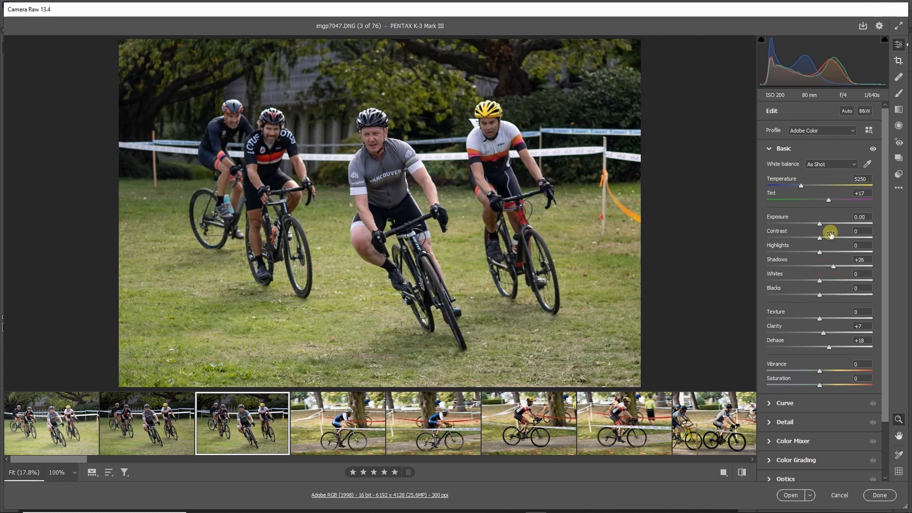
left_click_drag(823, 225, 825, 227)
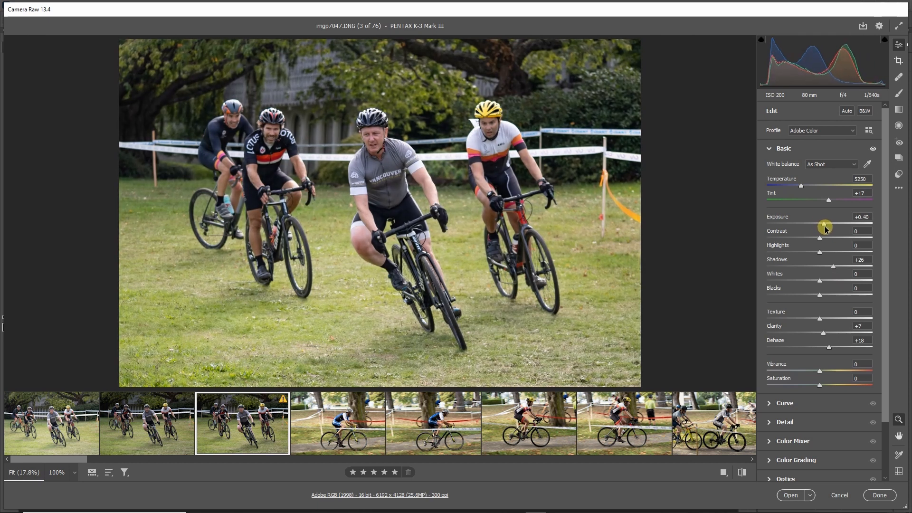
left_click_drag(825, 228, 823, 229)
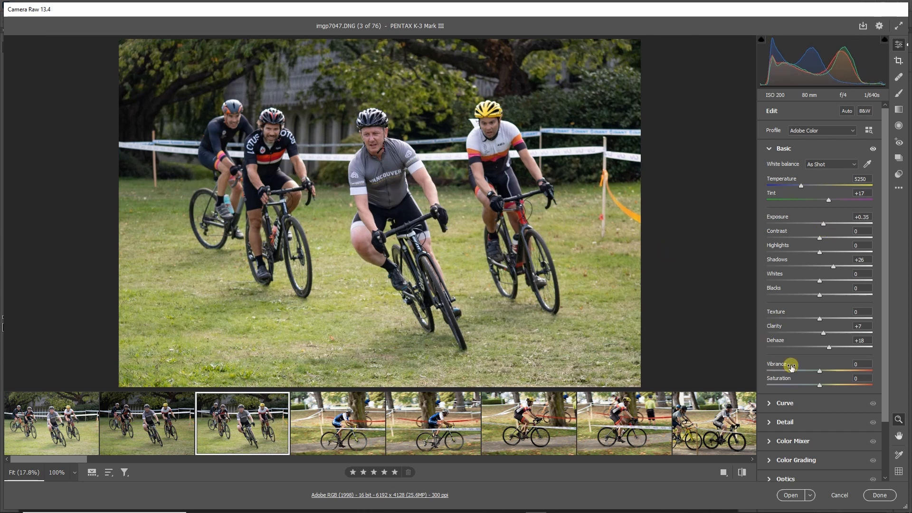
mouse_move(821, 372)
left_mouse_down()
mouse_move(906, 378)
mouse_move(821, 379)
mouse_move(830, 380)
left_mouse_up()
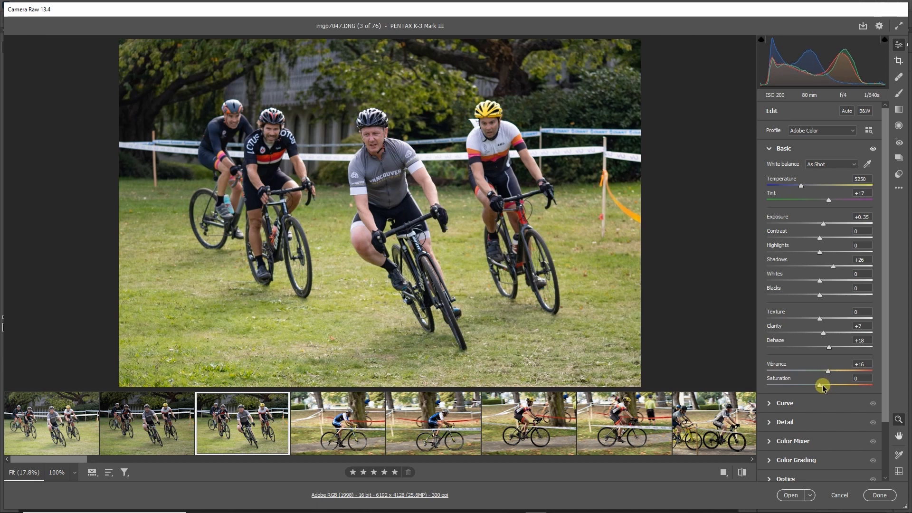
mouse_move(820, 385)
left_mouse_down()
mouse_move(860, 388)
mouse_move(798, 393)
mouse_move(843, 389)
mouse_move(822, 398)
left_mouse_up()
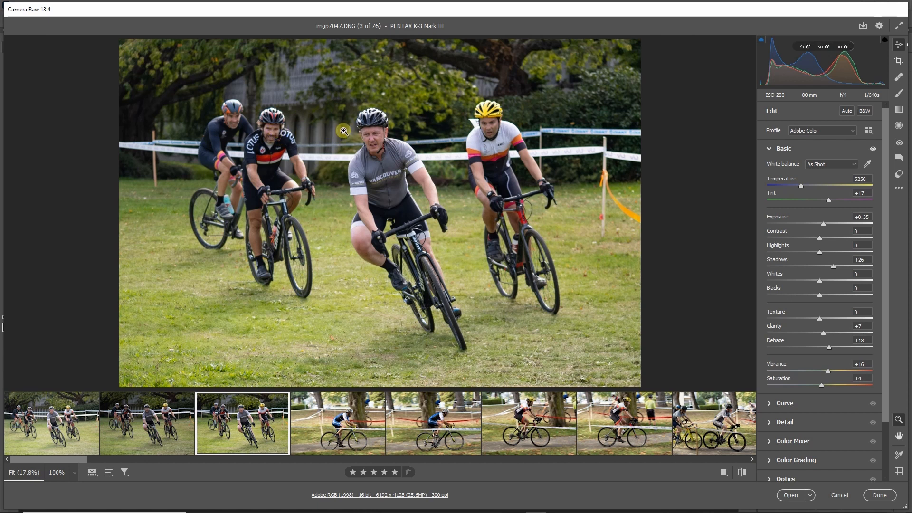
Set imgp7047's Sharpening to 51 while checking the central rider's face at 100%, and slightly raise sharpening Detail and Noise Reduction.
scroll(784, 347, "down", 3)
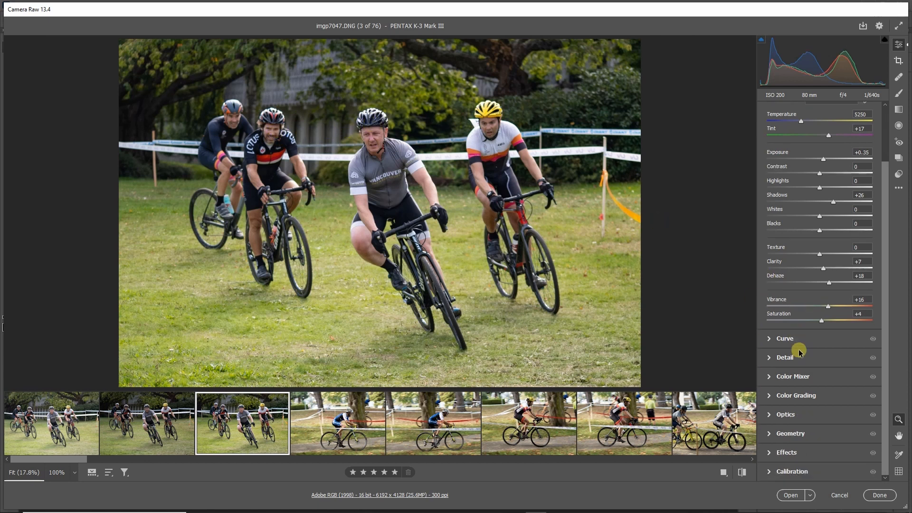
left_click(768, 359)
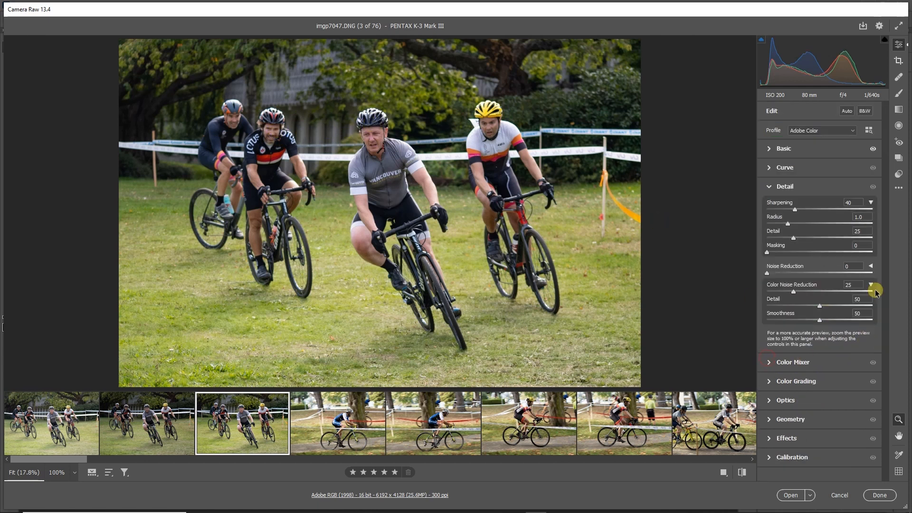
left_click_drag(794, 212, 804, 237)
left_click(380, 145)
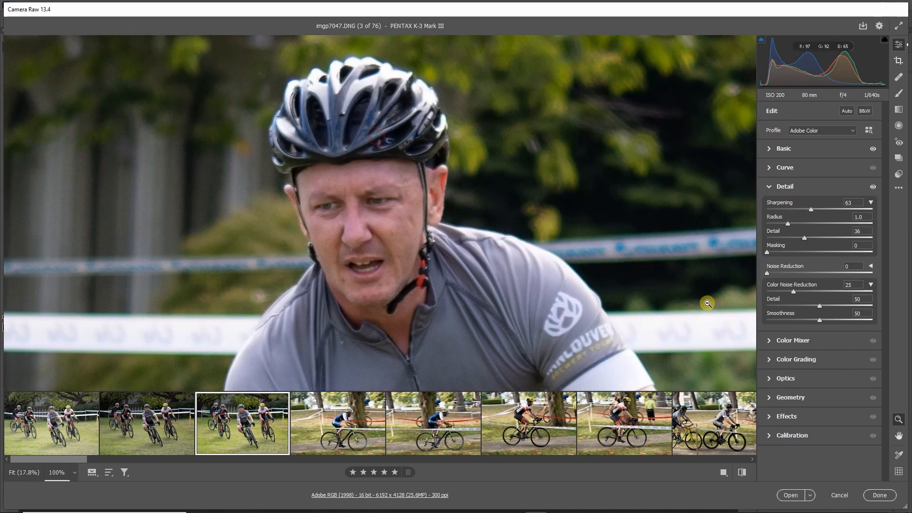
mouse_move(809, 209)
left_mouse_down()
mouse_move(859, 212)
mouse_move(803, 211)
left_mouse_up()
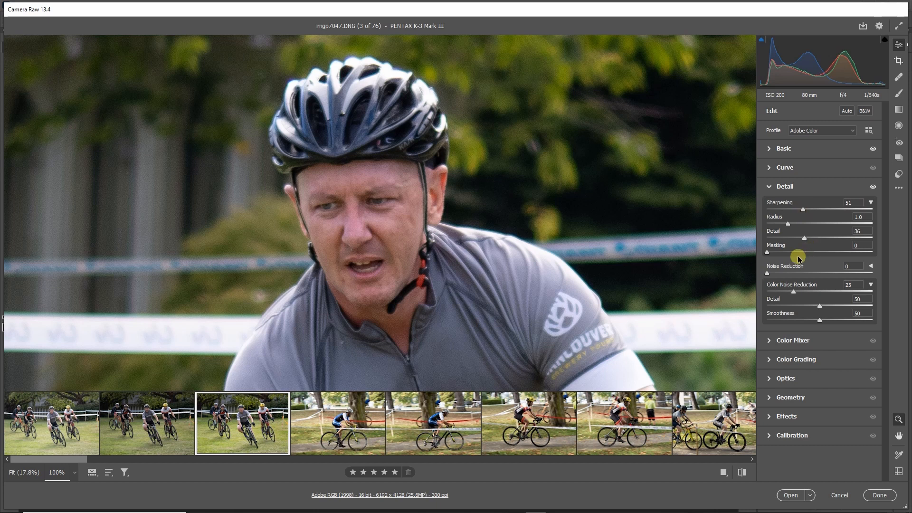
mouse_move(805, 239)
left_mouse_down()
mouse_move(851, 236)
mouse_move(808, 242)
left_mouse_up()
mouse_move(768, 272)
left_mouse_down()
mouse_move(810, 267)
mouse_move(773, 278)
left_mouse_up()
Remove chromatic aberration from imgp7047 and defringe it with Purple Amount 10, Green Amount 10 and Green Hue 35/66.
left_click(768, 378)
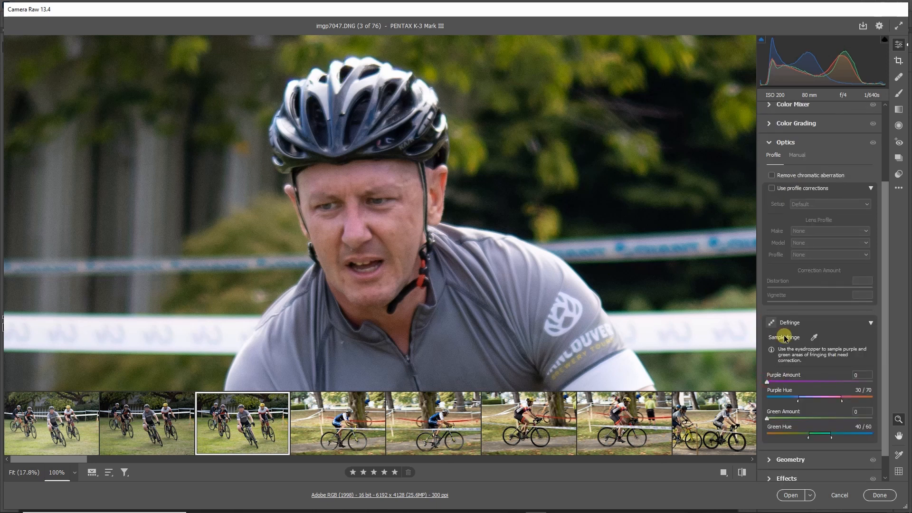
left_click(772, 176)
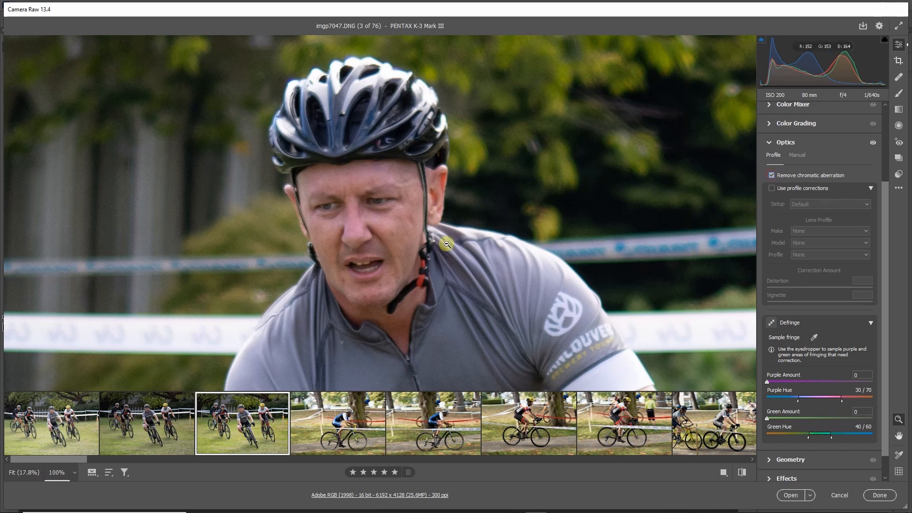
scroll(808, 299, "down", 1)
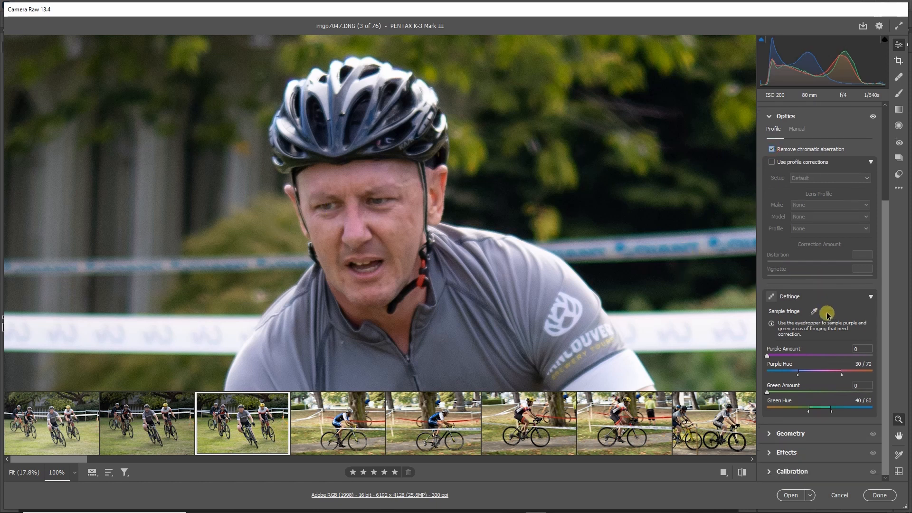
left_click(822, 357)
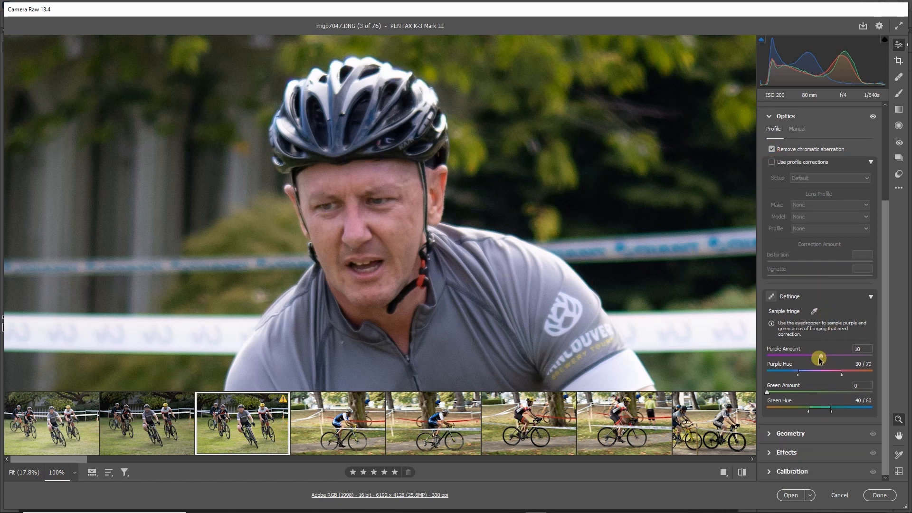
left_click(820, 393)
left_click_drag(809, 411, 838, 414)
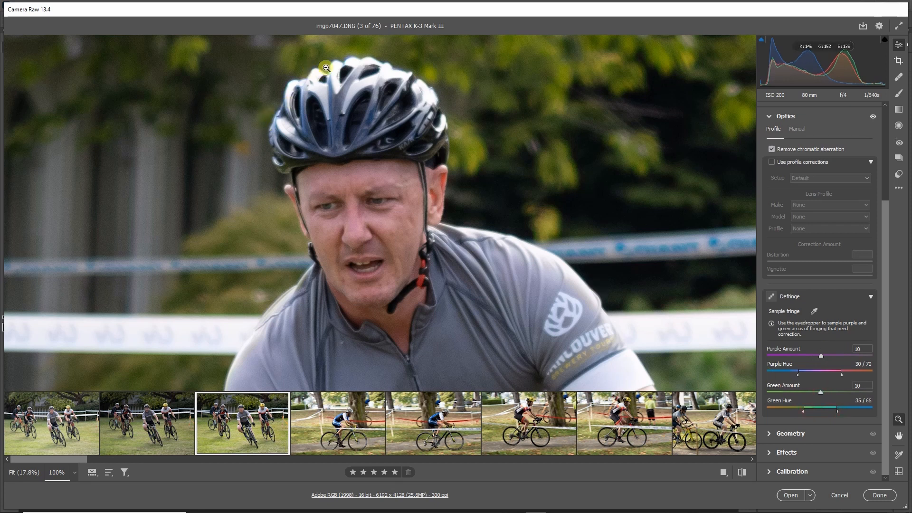
Inspect imgp7047's background riders at 100%, then check the whole photo again at fit size.
left_click(434, 278)
left_click(235, 105)
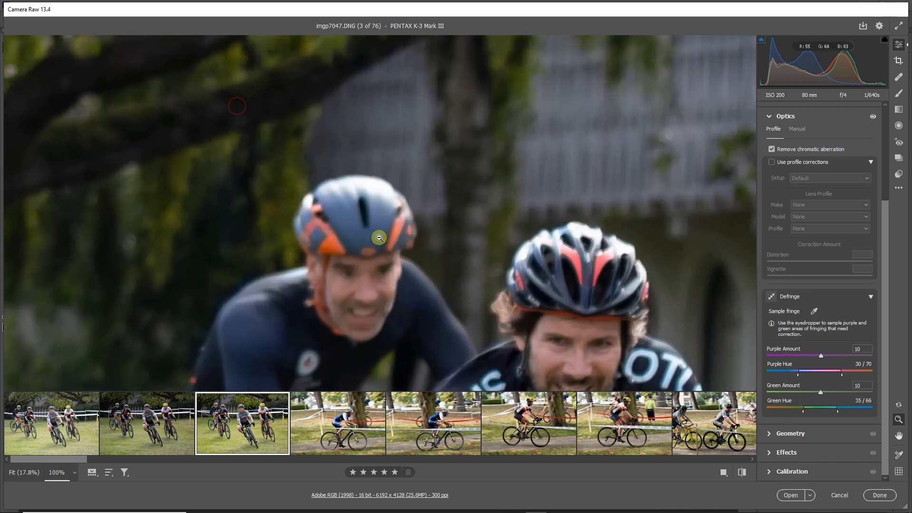
left_click(593, 266)
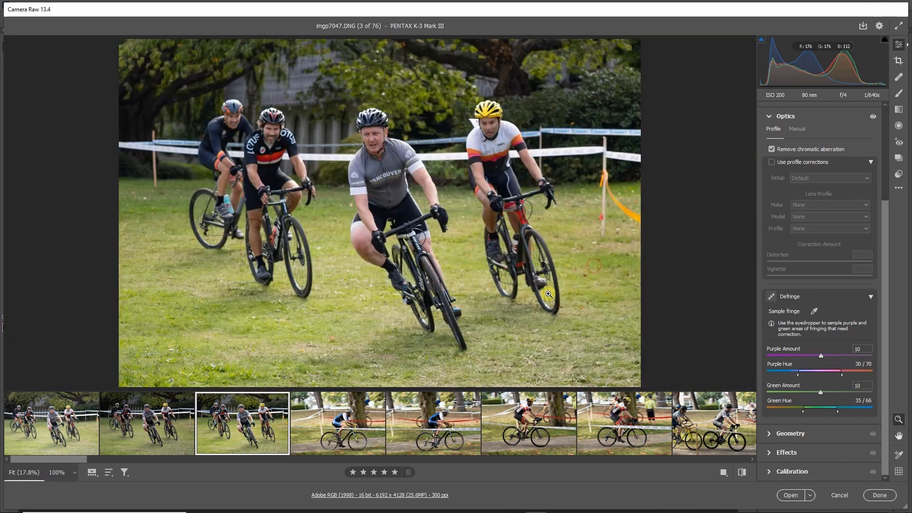
left_click(570, 151)
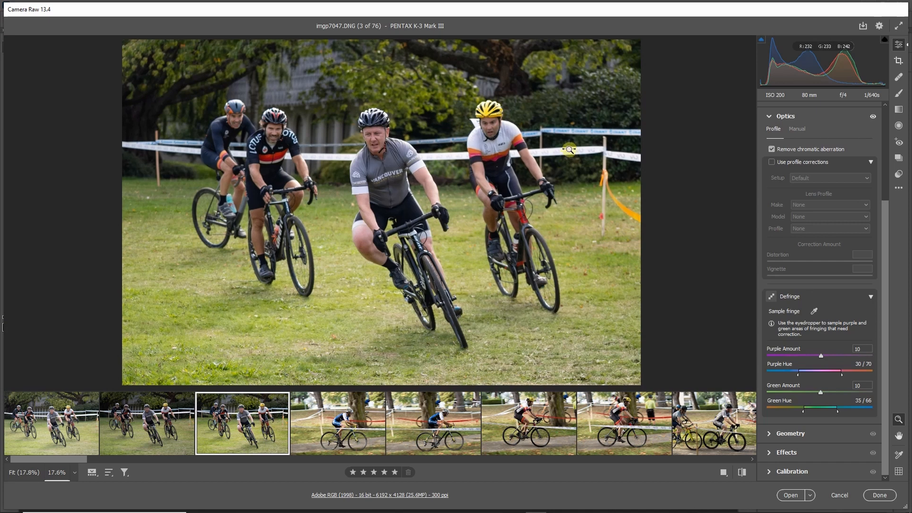
left_click(558, 157)
left_click_drag(555, 158, 548, 175)
left_click(570, 185)
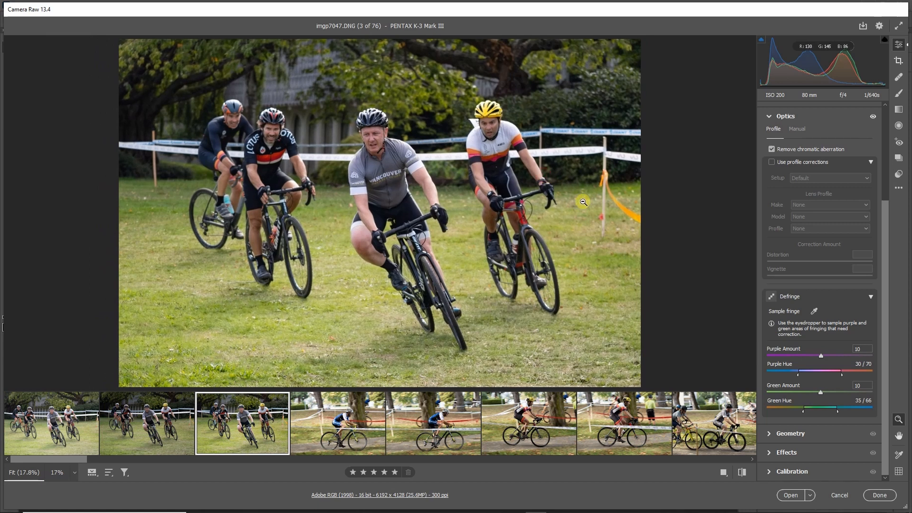
Return to imgp7047's Basic adjustments and set Dehaze to +28.
scroll(777, 139, "up", 5)
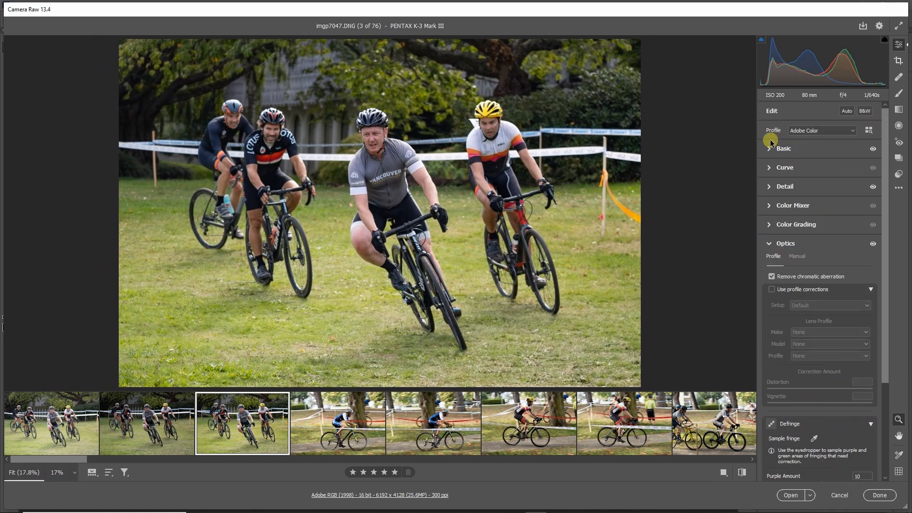
left_click(770, 149)
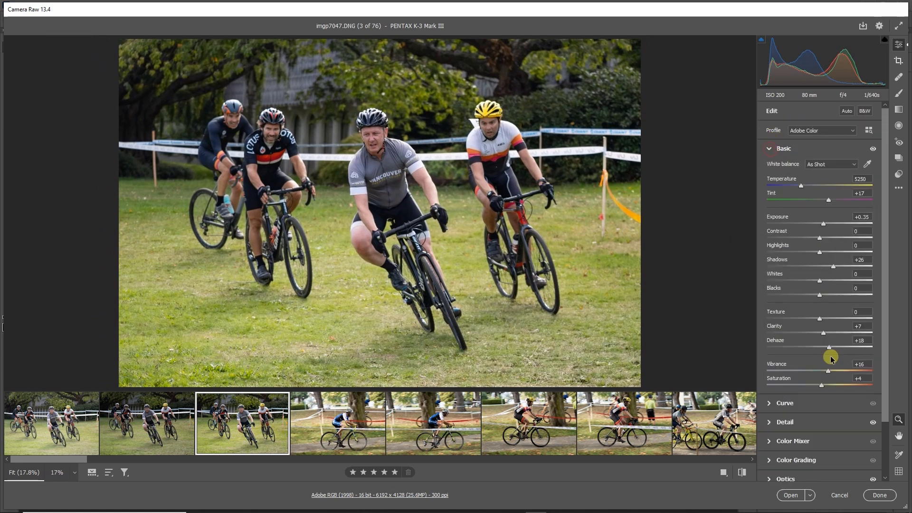
left_click_drag(830, 351, 835, 350)
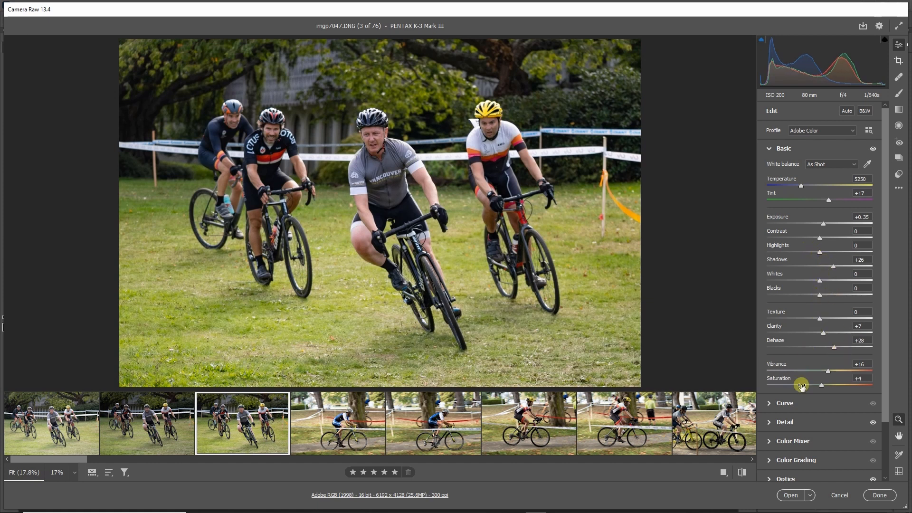
Compare imgp7047 before and after side by side, copy the current settings to the Before state, and switch to the split view.
scroll(810, 392, "down", 3)
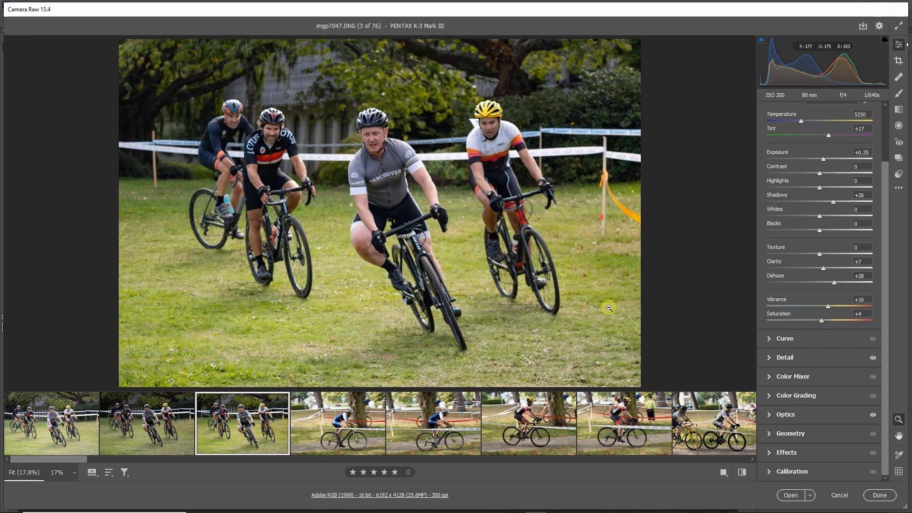
left_click(725, 474)
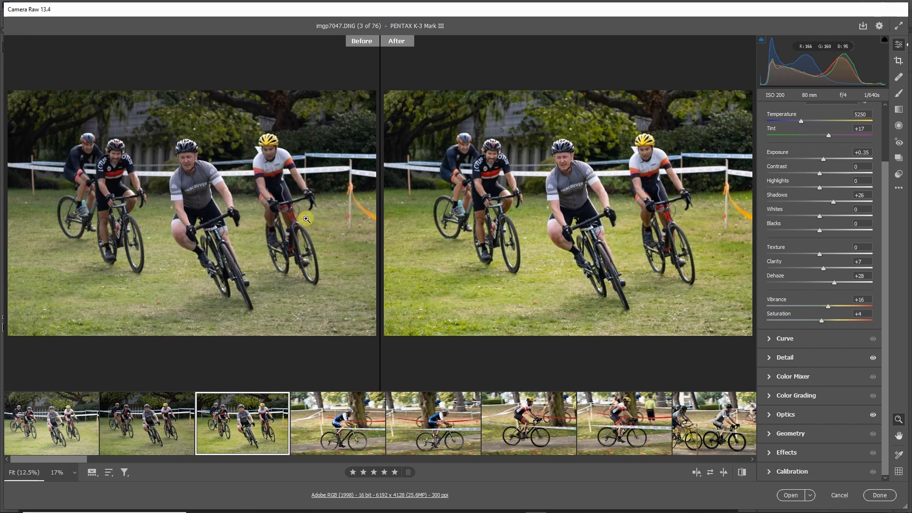
left_click(724, 476)
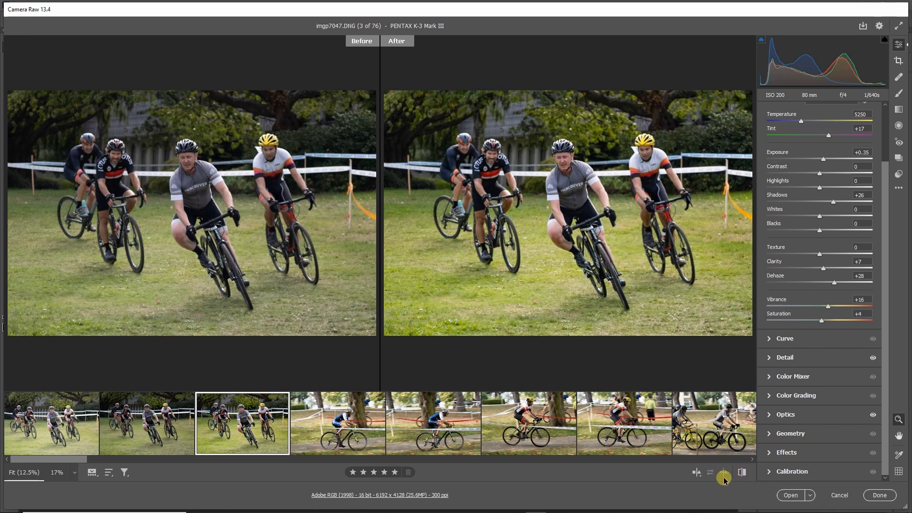
left_click(695, 472)
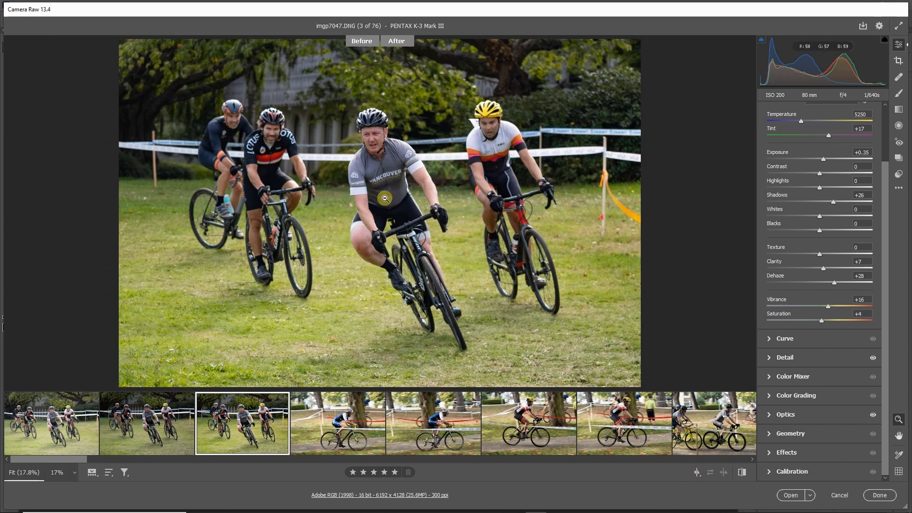
Compare imgp7053 and imgp7054 back and forth, ending on imgp7053.
left_click(342, 416)
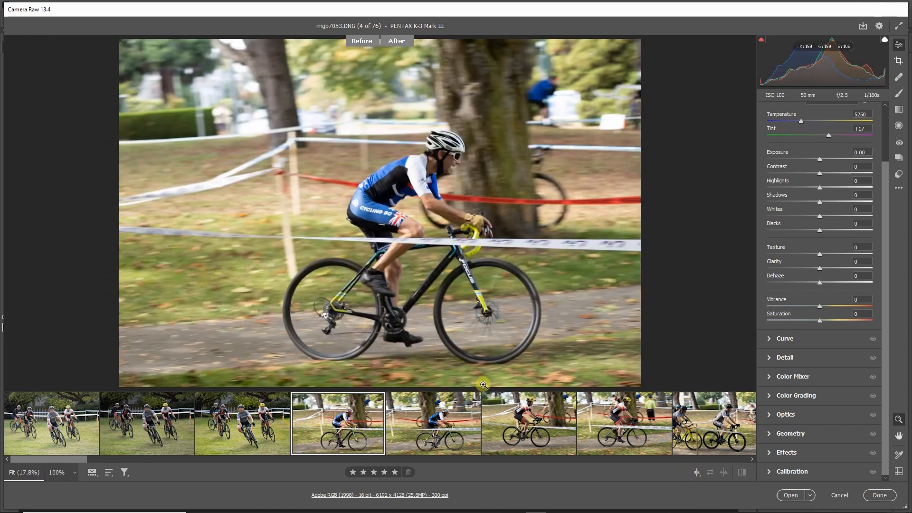
key("Right")
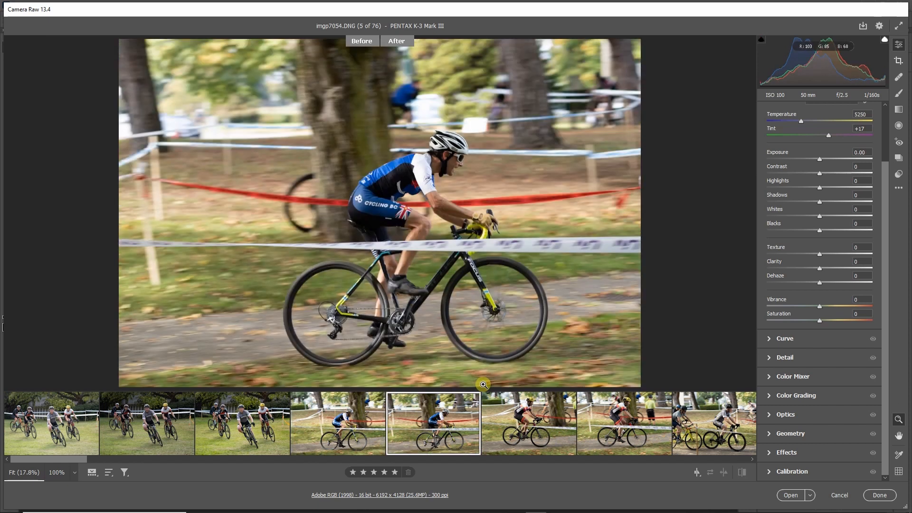
key("Left")
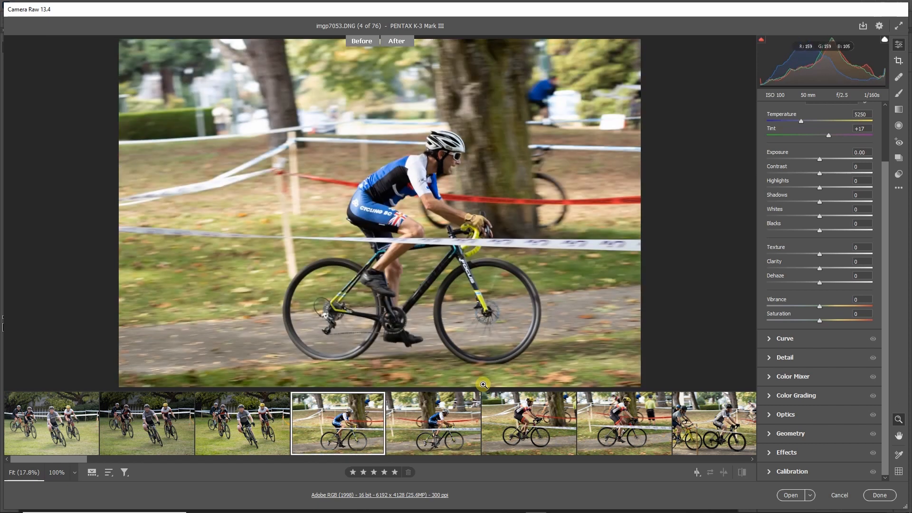
key("Right")
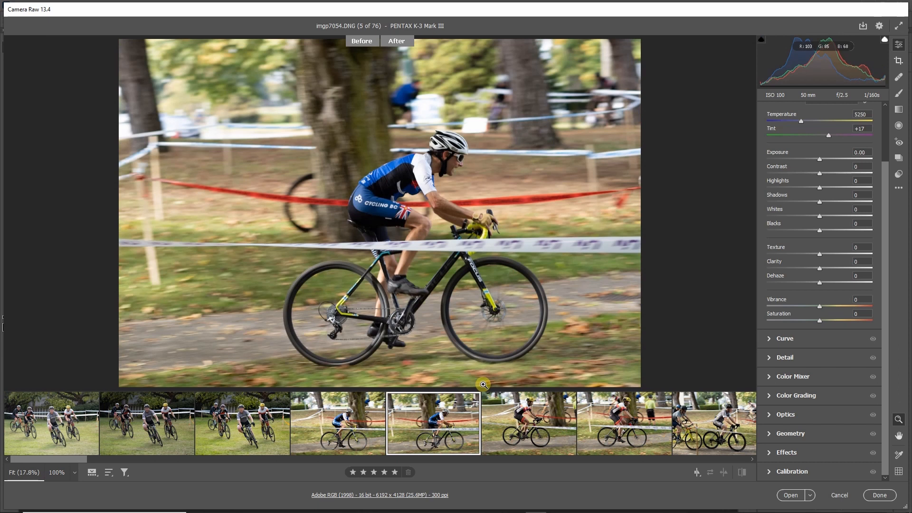
key("Left")
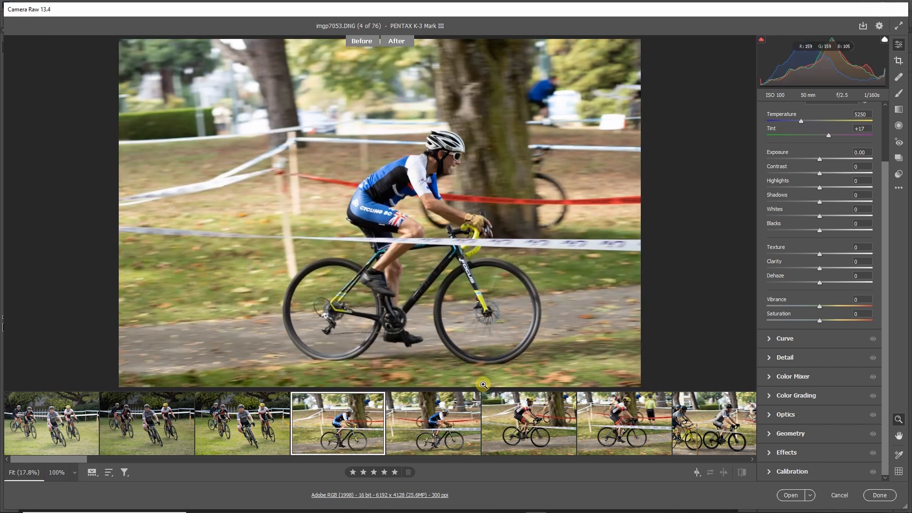
key("Right")
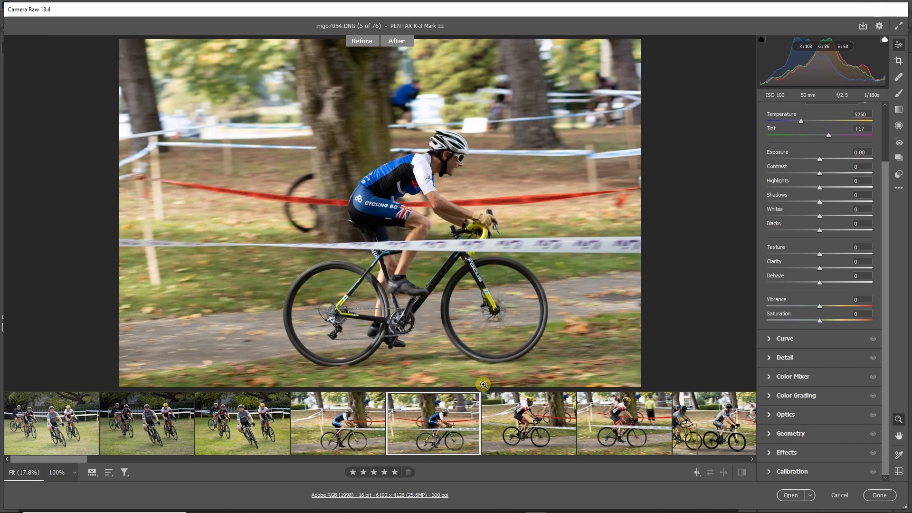
key("Left")
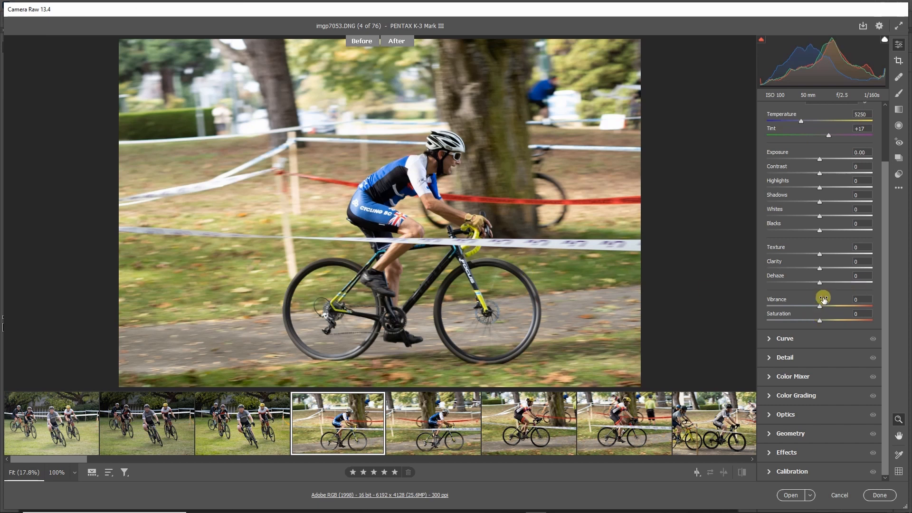
Set imgp7053's Dehaze to +16 and Clarity to +11, and lower Highlights to -29 while checking the rider's jersey at 100%.
left_click_drag(826, 284, 824, 267)
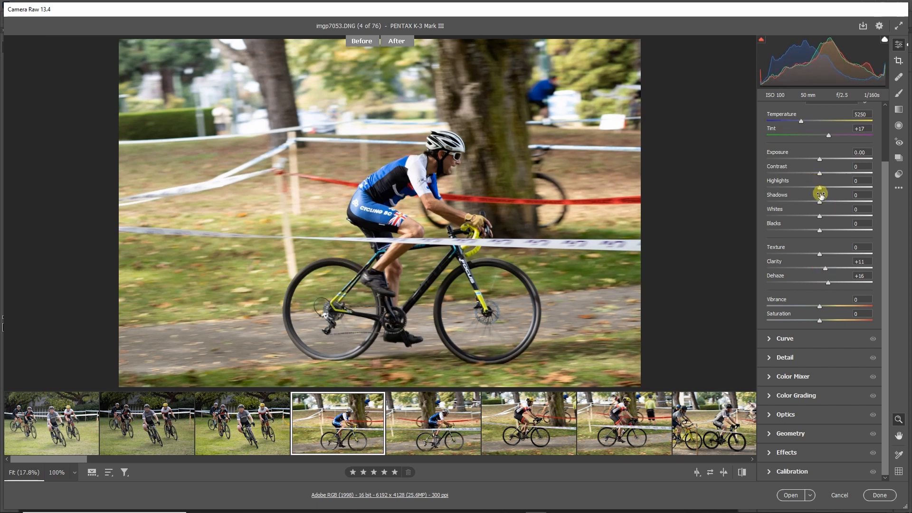
left_click(419, 166)
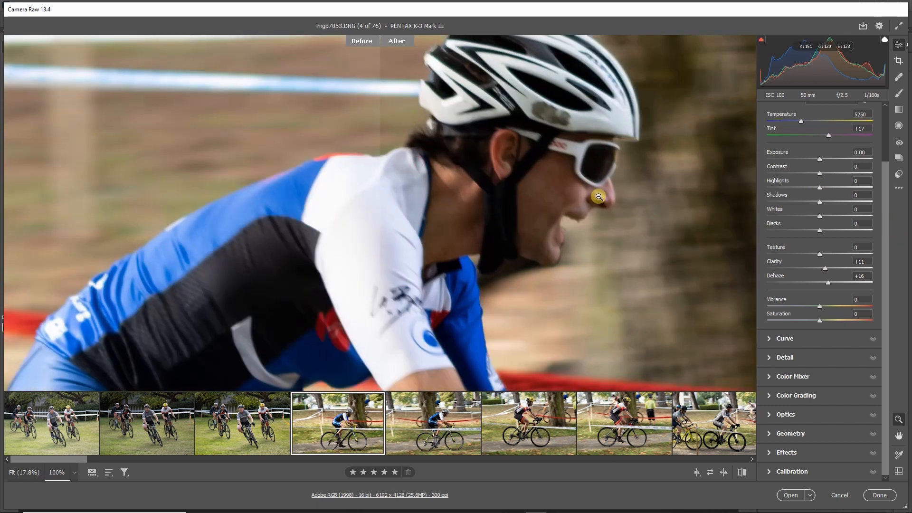
scroll(516, 261, "down", 3)
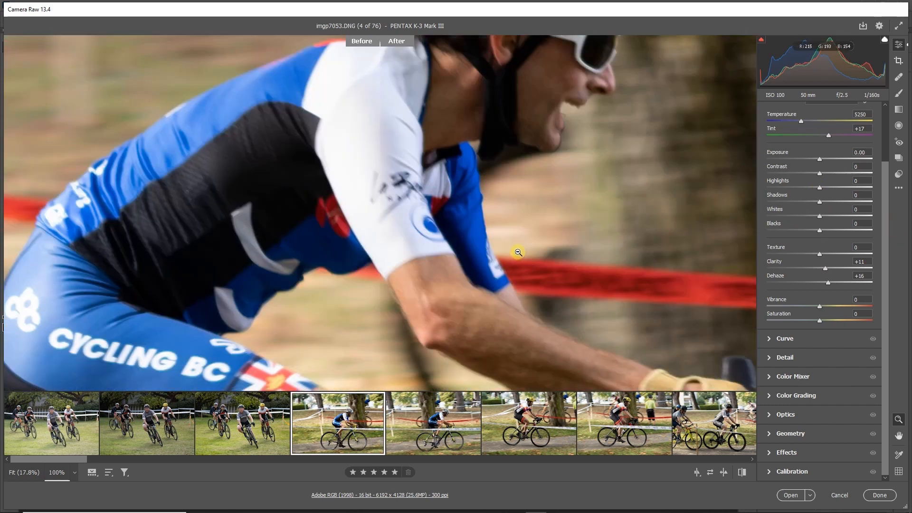
scroll(516, 243, "up", 4)
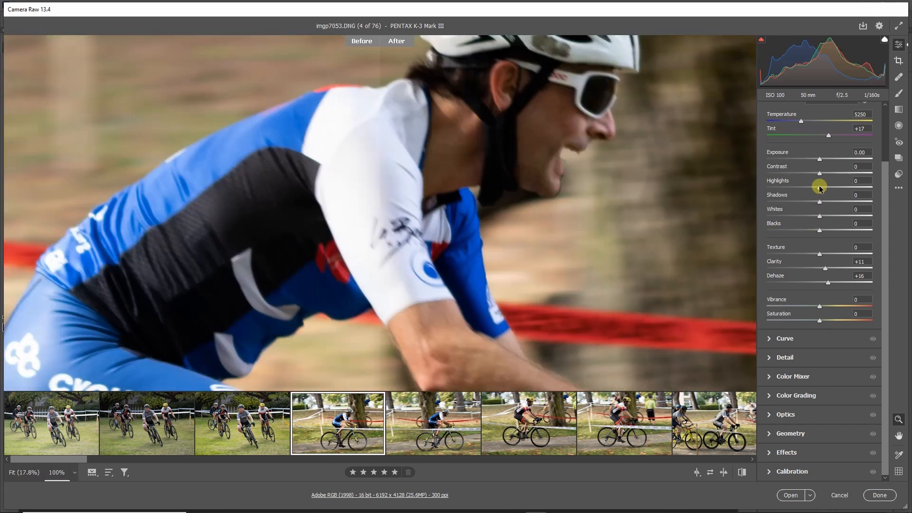
left_click_drag(819, 188, 789, 190)
left_click_drag(789, 191, 804, 186)
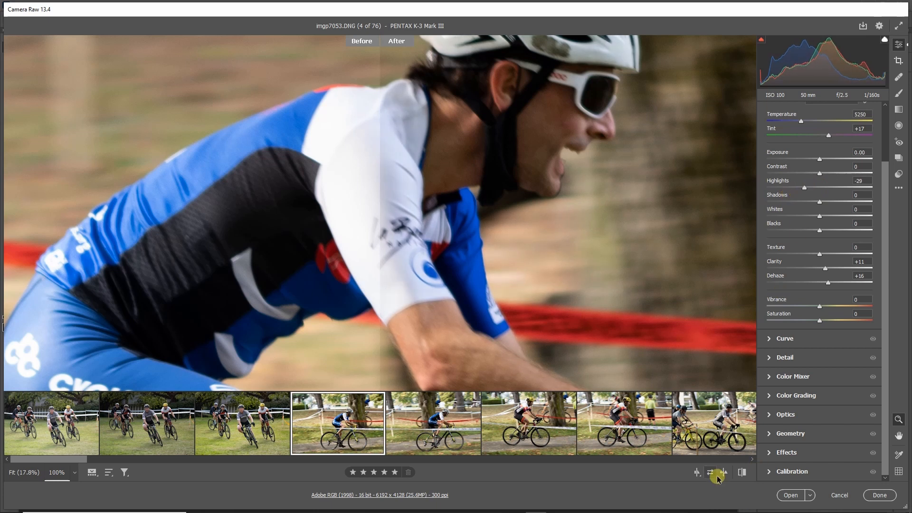
Cycle through imgp7053's before/after comparison layouts and return to the single-image view.
left_click(697, 473)
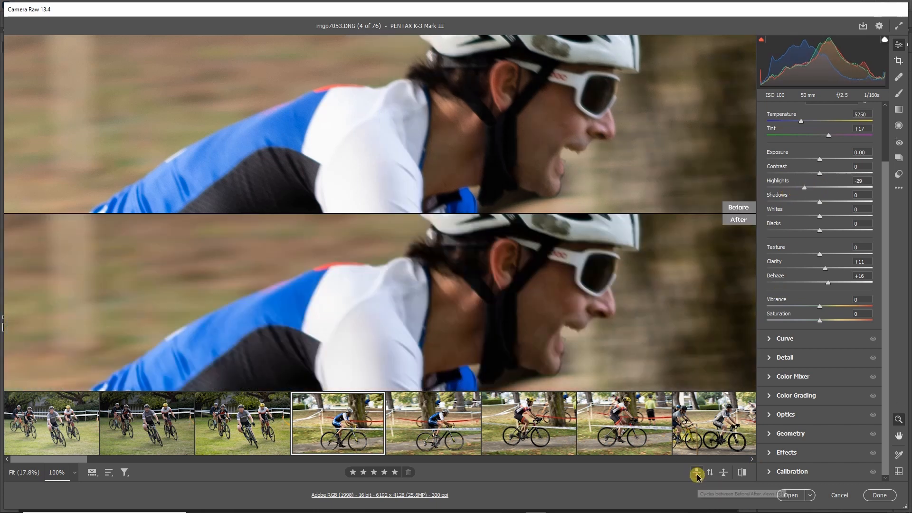
left_click(697, 473)
left_click(697, 473)
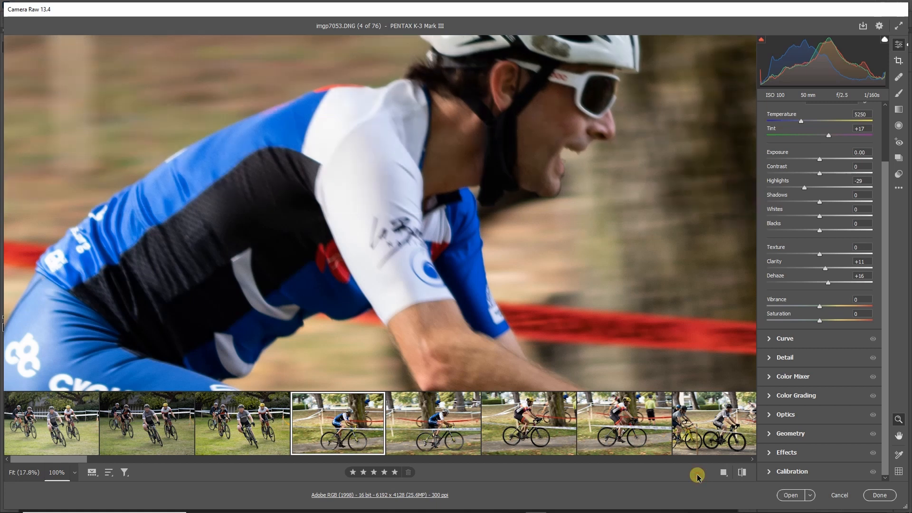
Set imgp7053's Highlights to -22, Shadows to +11, Vibrance to +14 and Saturation to +3, and view the whole photo.
left_click_drag(806, 193, 828, 203)
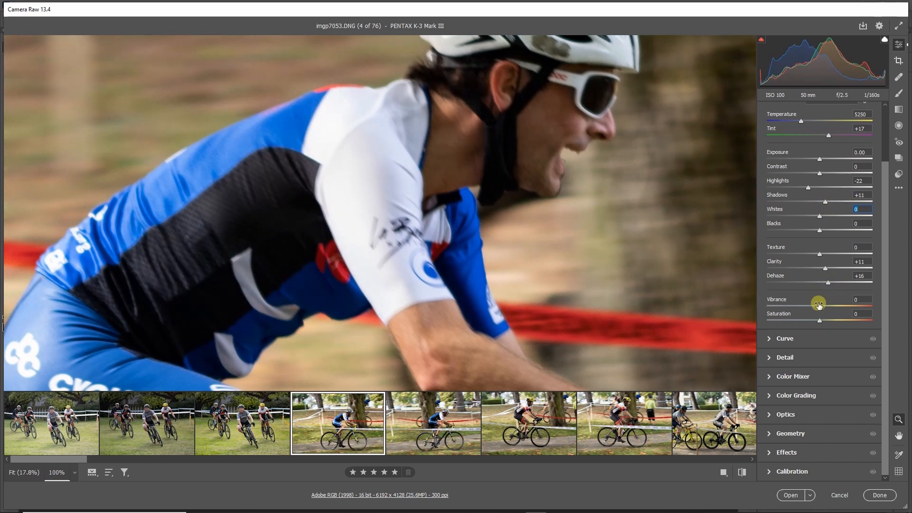
left_click_drag(817, 306, 826, 306)
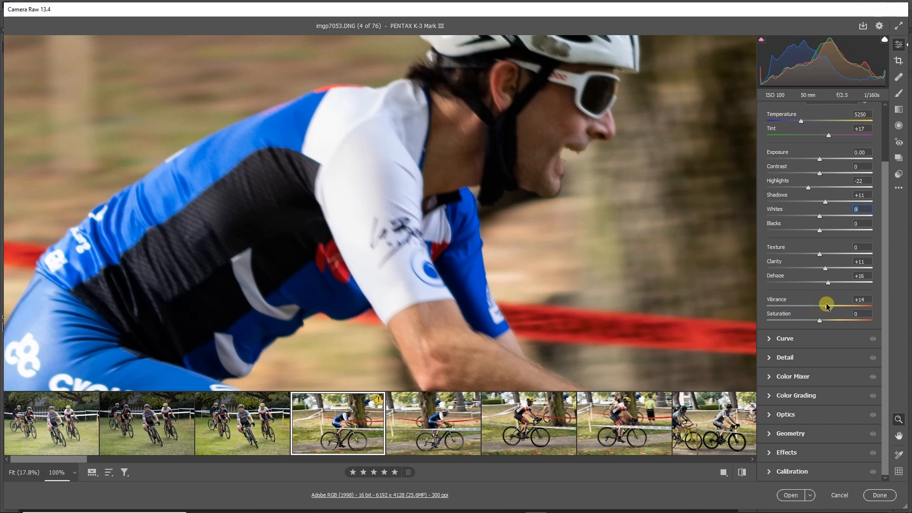
left_click_drag(820, 323, 821, 321)
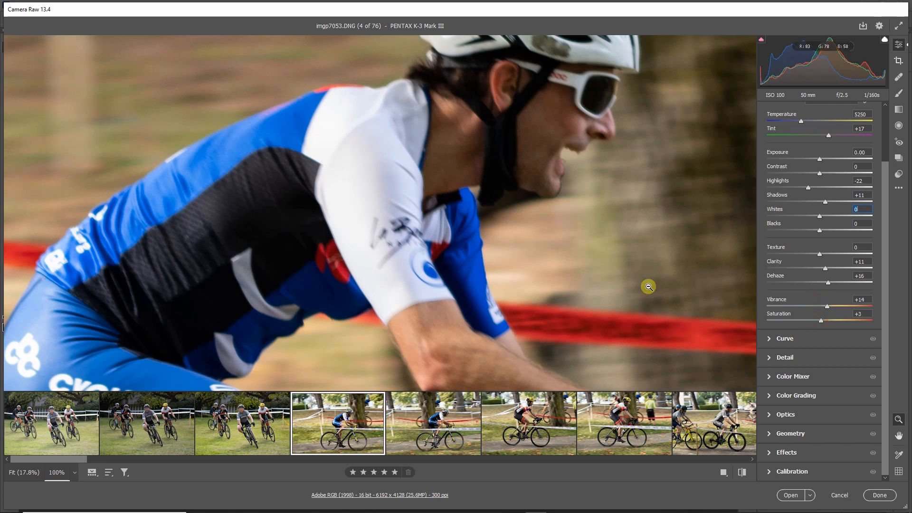
left_click(518, 248)
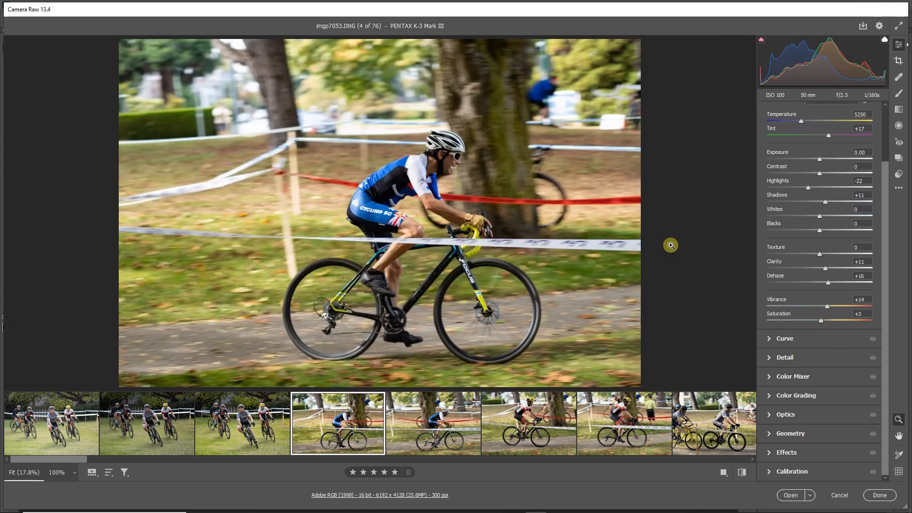
Set imgp7053's Sharpening to 54, with Radius 0.5 and Detail 33.
left_click(767, 360)
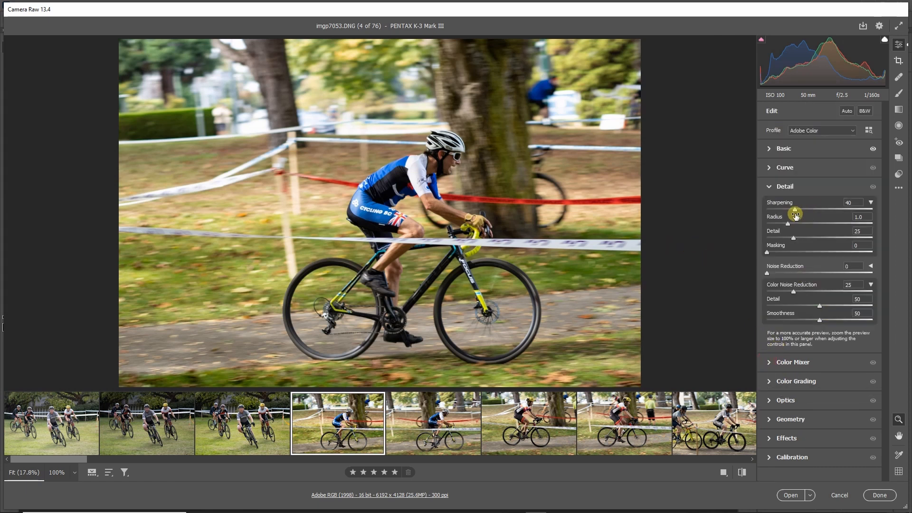
left_click_drag(796, 213, 801, 238)
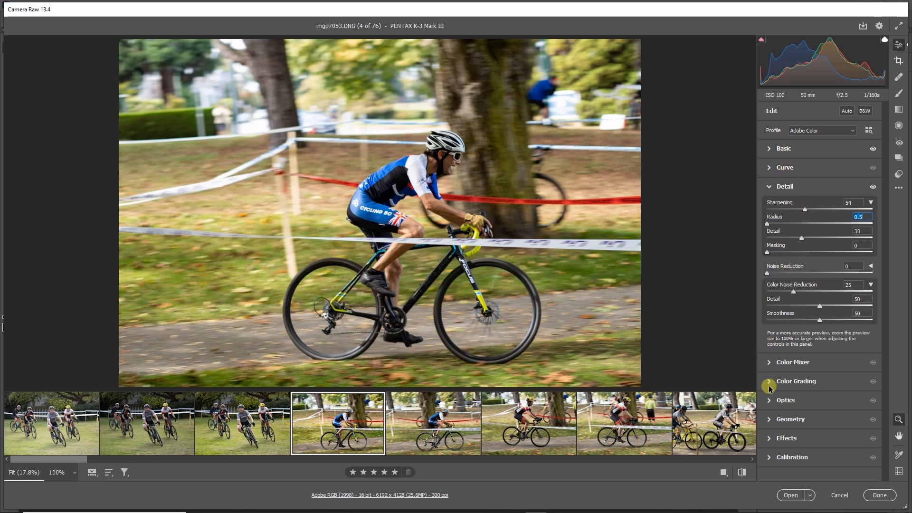
Remove chromatic aberration from imgp7053 and set both the purple and green defringe amounts to 10.
left_click(770, 401)
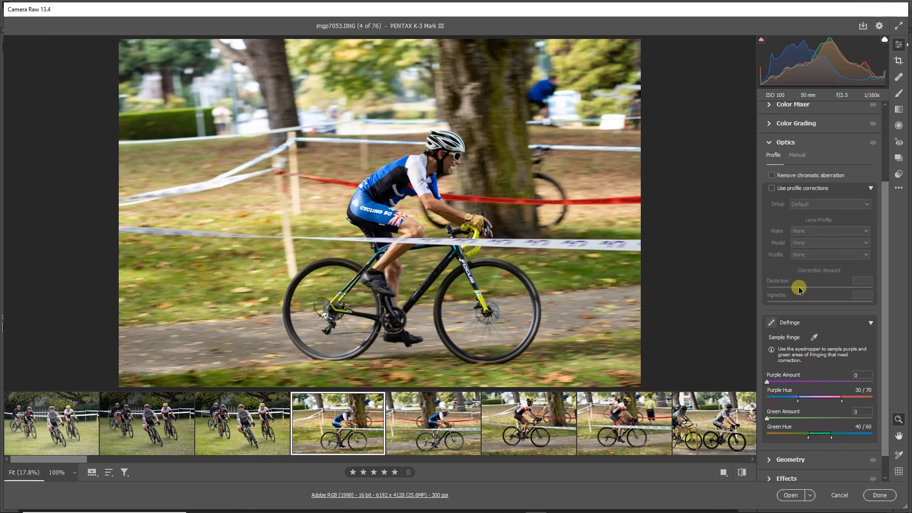
left_click(772, 175)
left_click_drag(808, 381, 820, 382)
left_click(819, 418)
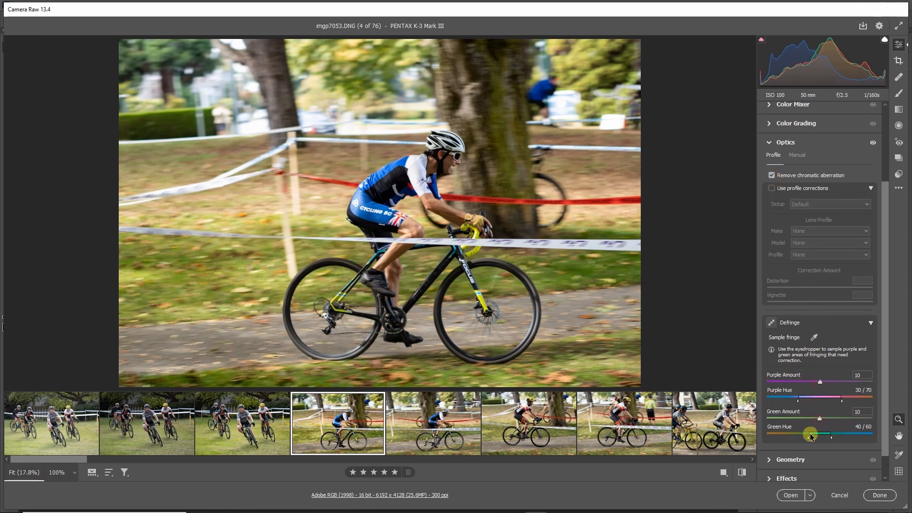
left_click_drag(806, 439, 838, 440)
scroll(824, 218, "up", 1)
scroll(826, 214, "up", 3)
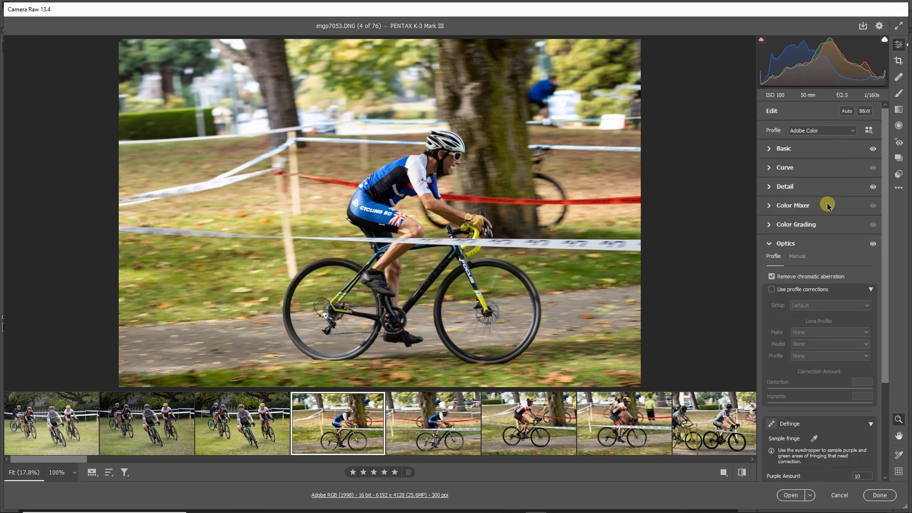
Set imgp7059's Dehaze to +18, Clarity to +5, Vibrance to +11, Saturation to +5, Highlights to -23 and Shadows to +24.
left_click(768, 149)
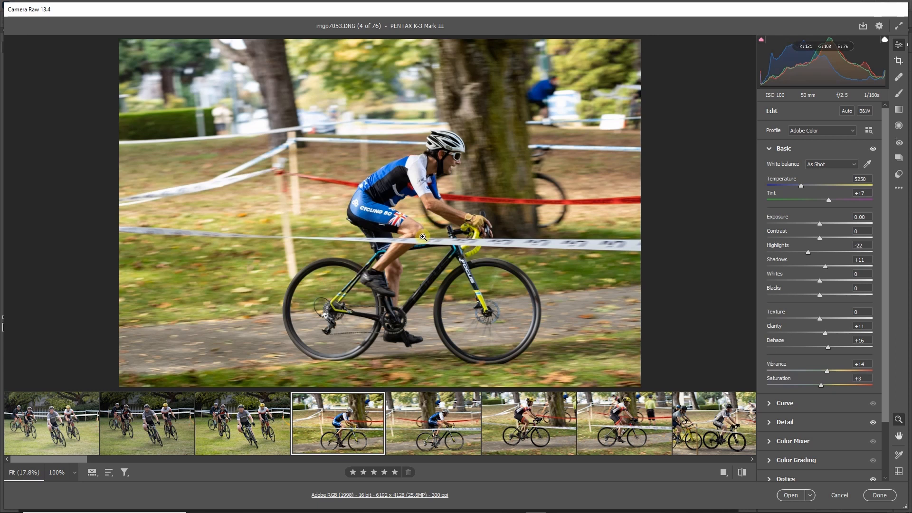
left_click(529, 428)
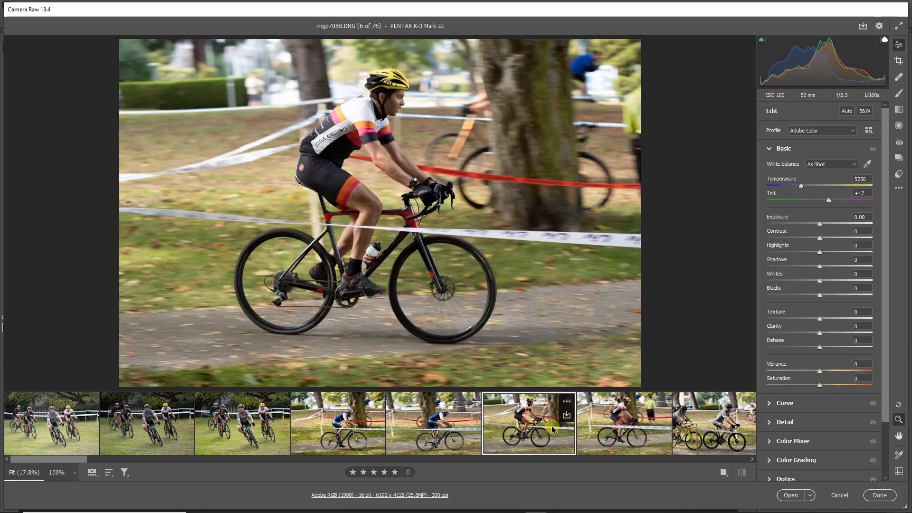
key("Right")
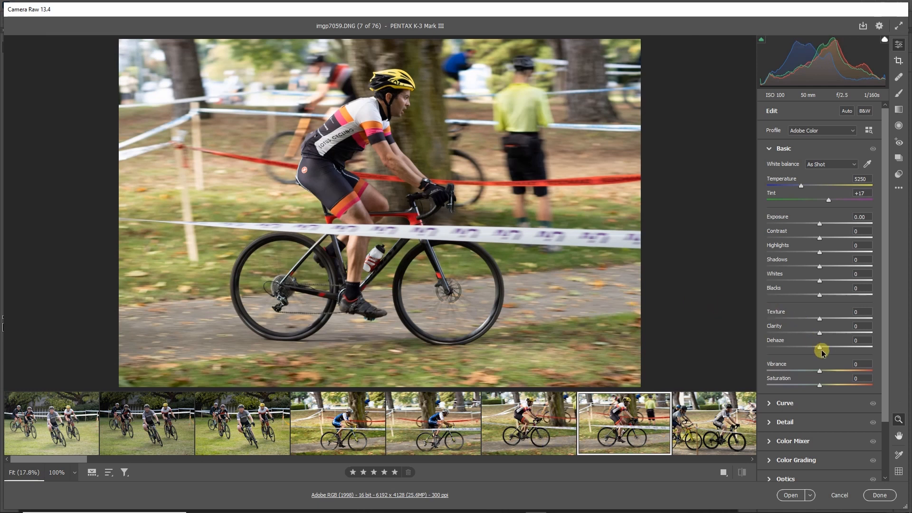
mouse_move(822, 352)
left_mouse_down()
mouse_move(841, 347)
mouse_move(831, 347)
mouse_move(848, 327)
mouse_move(821, 333)
left_mouse_up()
mouse_move(818, 369)
left_mouse_down()
mouse_move(837, 369)
mouse_move(820, 375)
mouse_move(822, 384)
left_mouse_up()
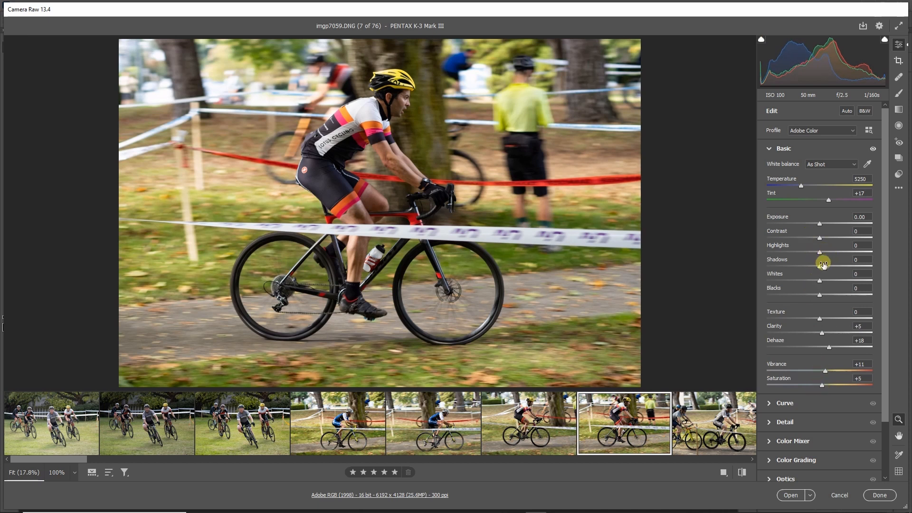
left_click_drag(824, 269, 808, 254)
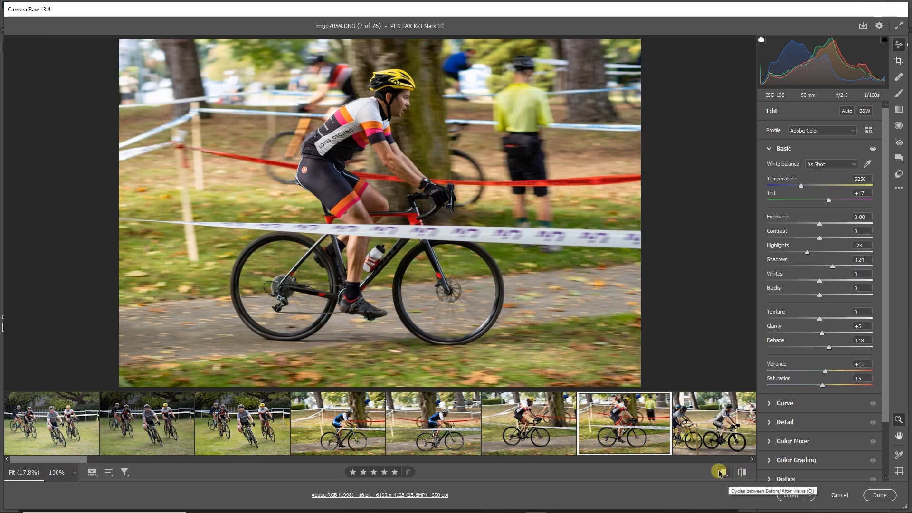
Review the edited photos and select imgp7053 and imgp7059 together.
left_click(231, 431)
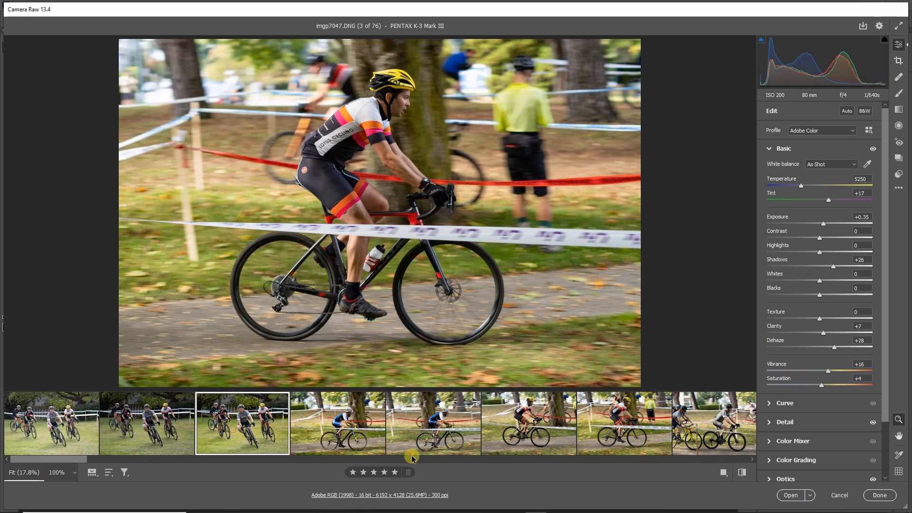
left_click(357, 416)
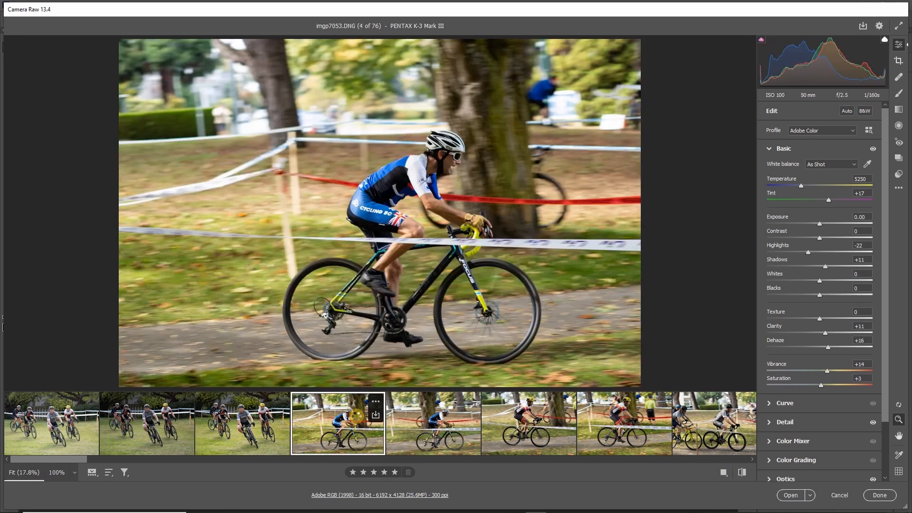
key("Left")
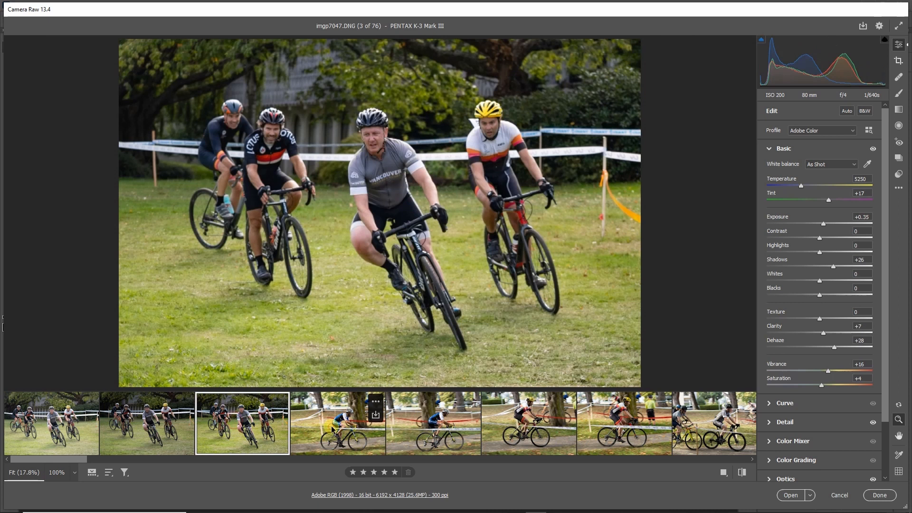
left_click(332, 429)
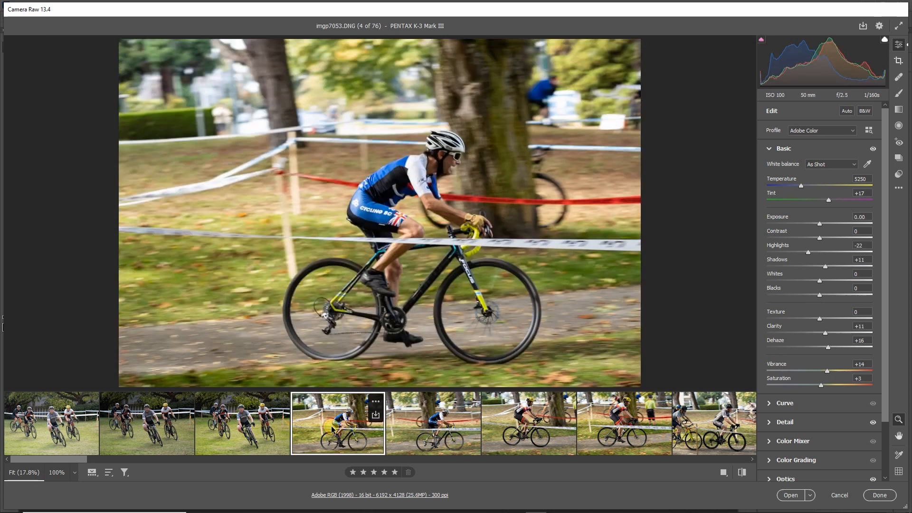
left_click(612, 434, "ctrl")
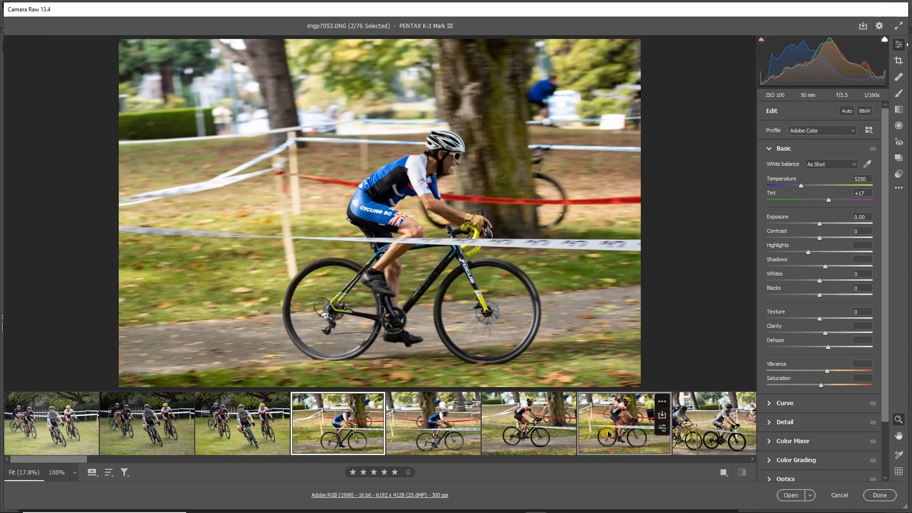
In the save options for the selected photos, set the destination to P:\Cycling Photos\edit and the file extension to .jpg.
left_click(863, 26)
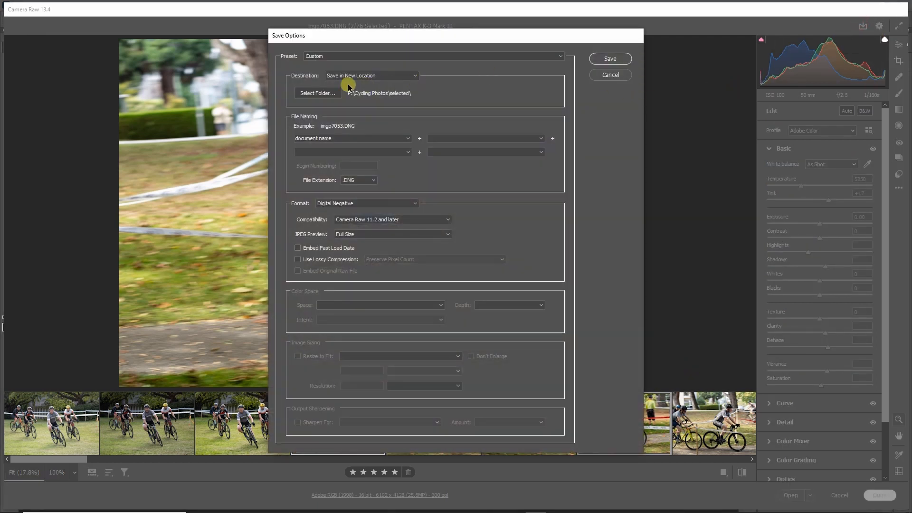
left_click(318, 93)
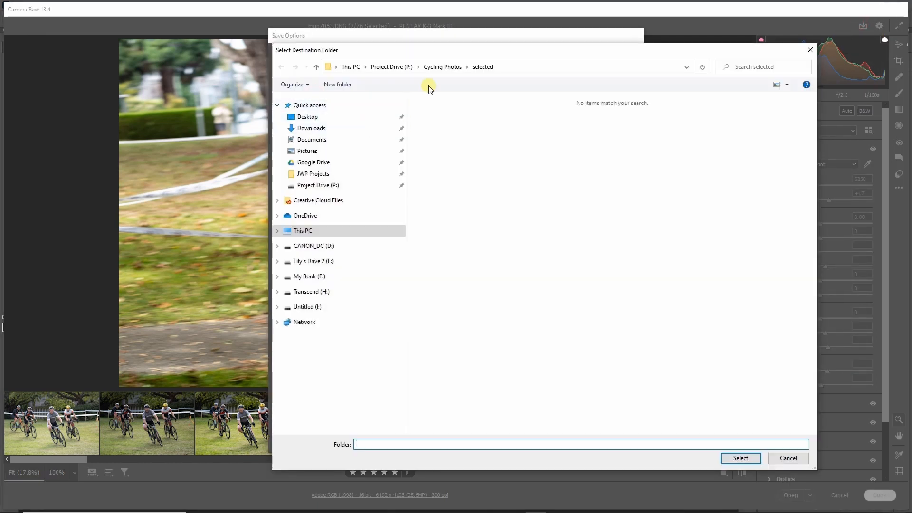
left_click(443, 67)
left_click(431, 113)
double_click(434, 112)
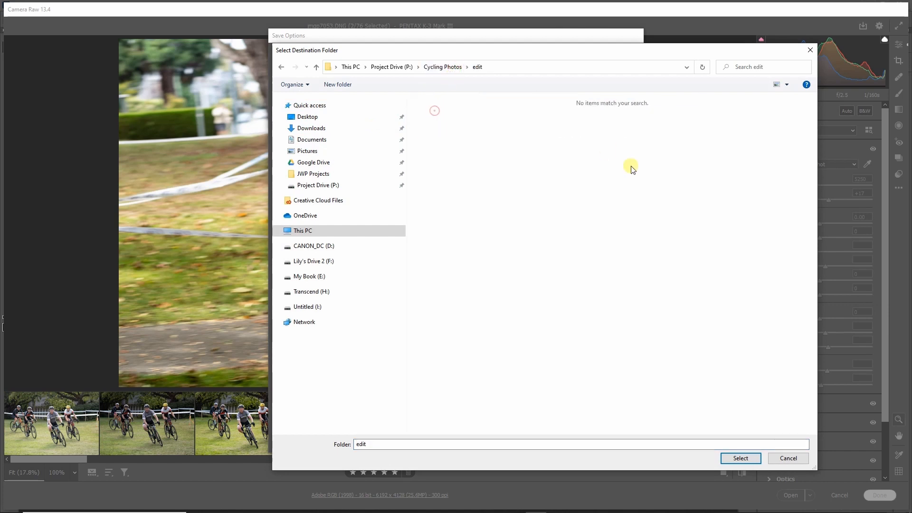
left_click(741, 458)
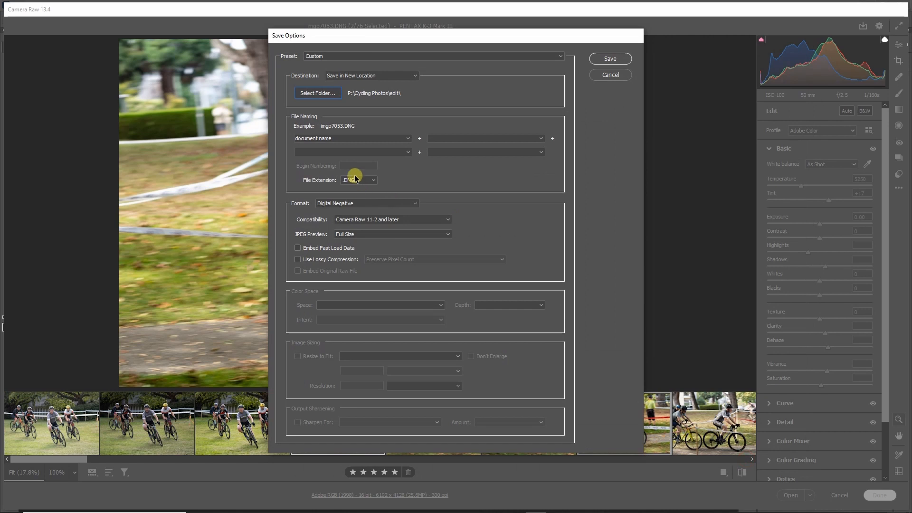
left_click(357, 181)
left_click(356, 202)
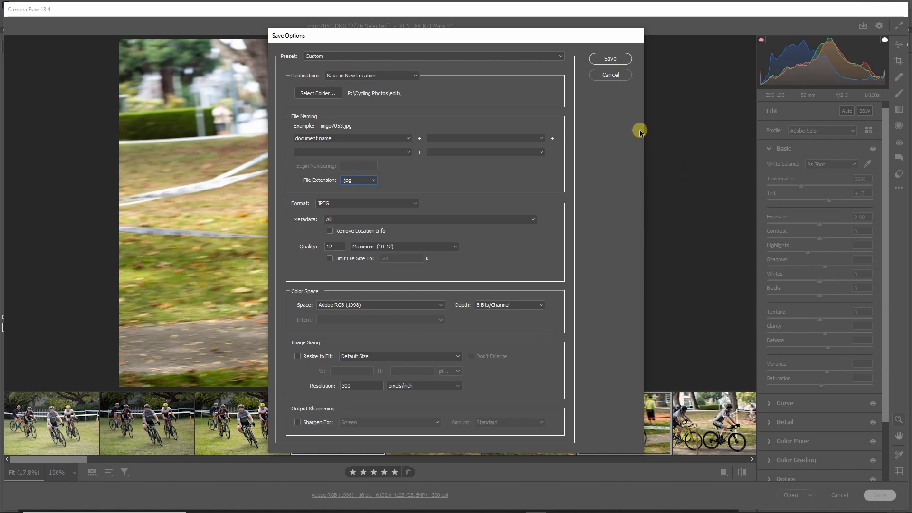
Save the two selected photos as JPEGs with the current save options.
left_click(610, 58)
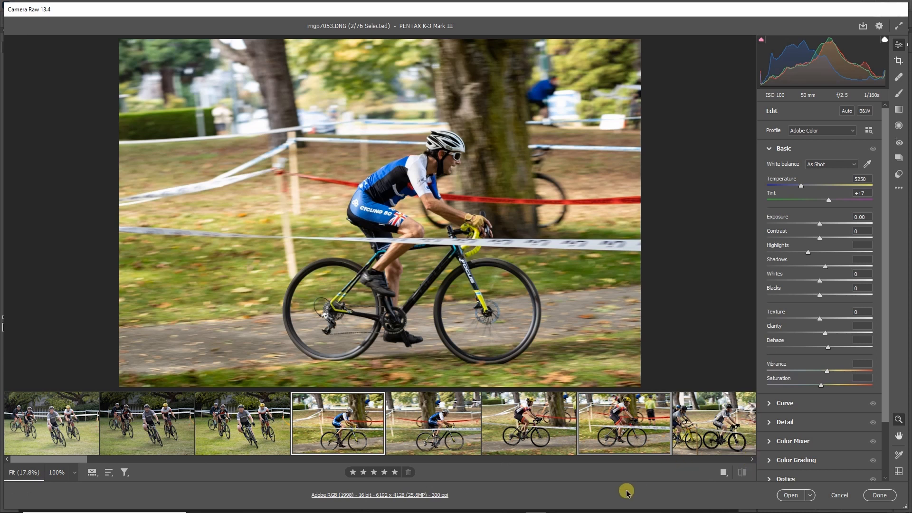
In File Explorer, check the raw, selected and edit folders of Cycling Photos and view the exported imgp7053.jpg.
mouse_move(349, 508)
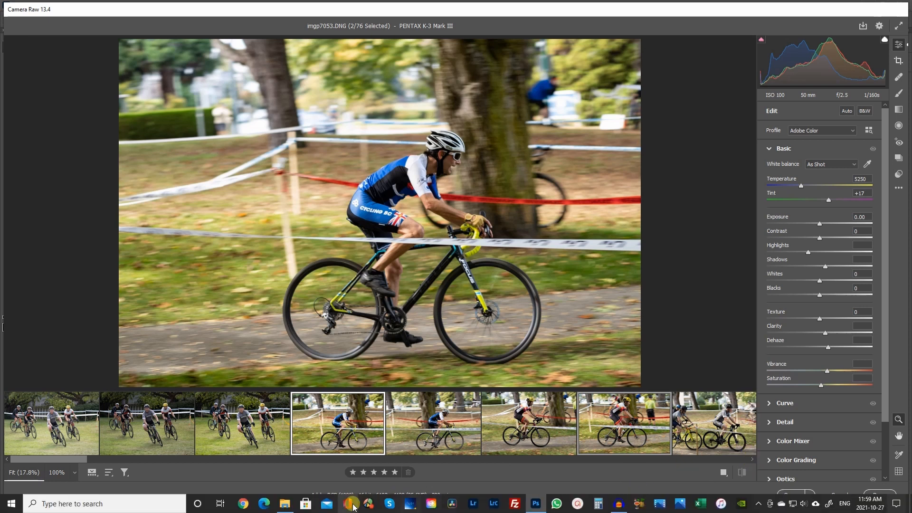
left_click(285, 504)
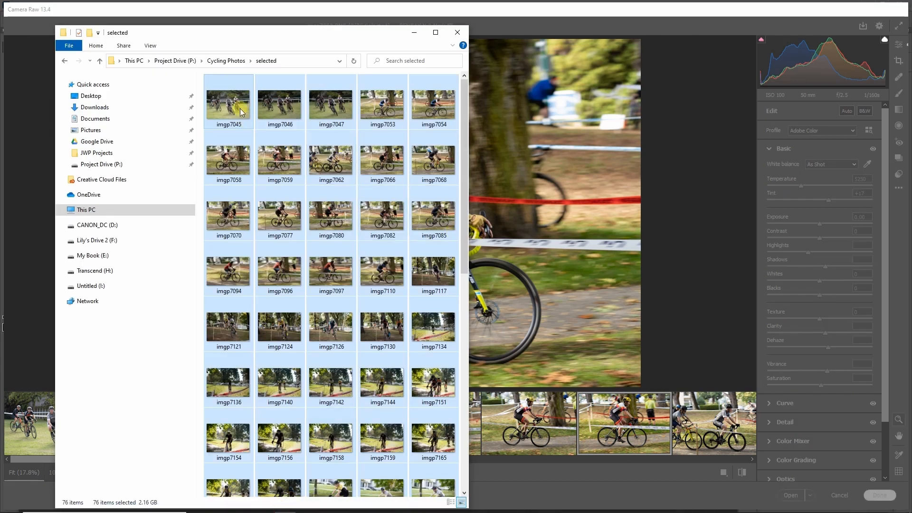
left_click(228, 61)
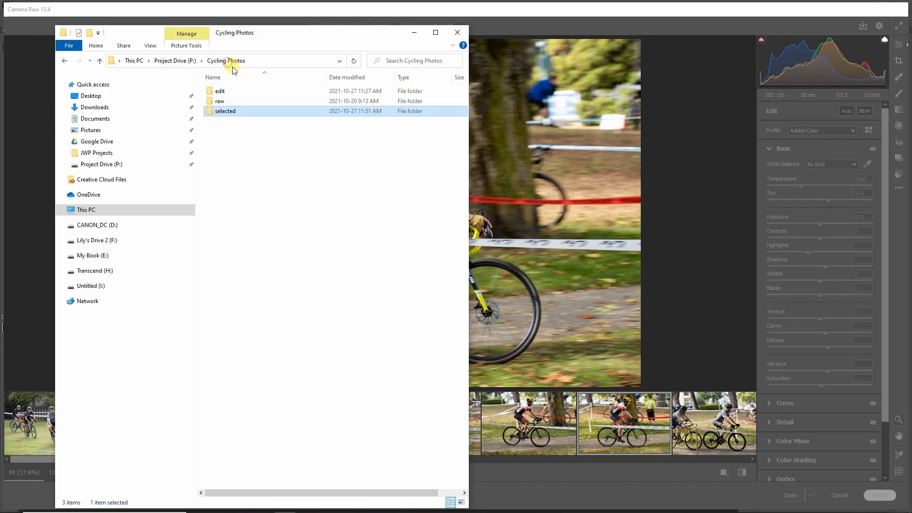
double_click(223, 99)
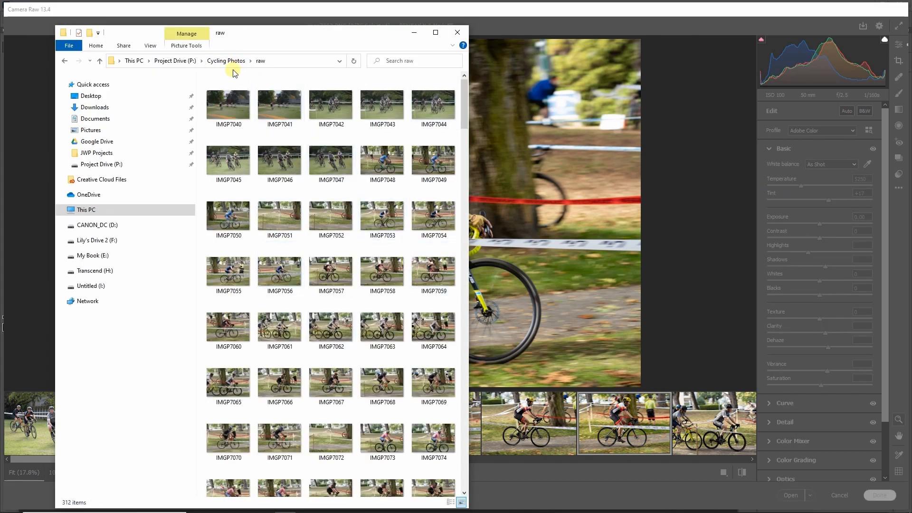
left_click(229, 61)
double_click(236, 108)
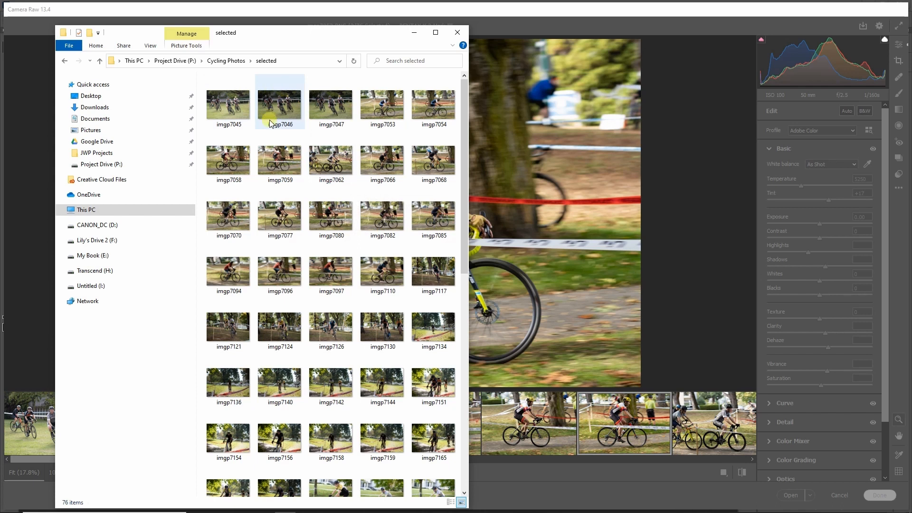
left_click(233, 62)
double_click(217, 90)
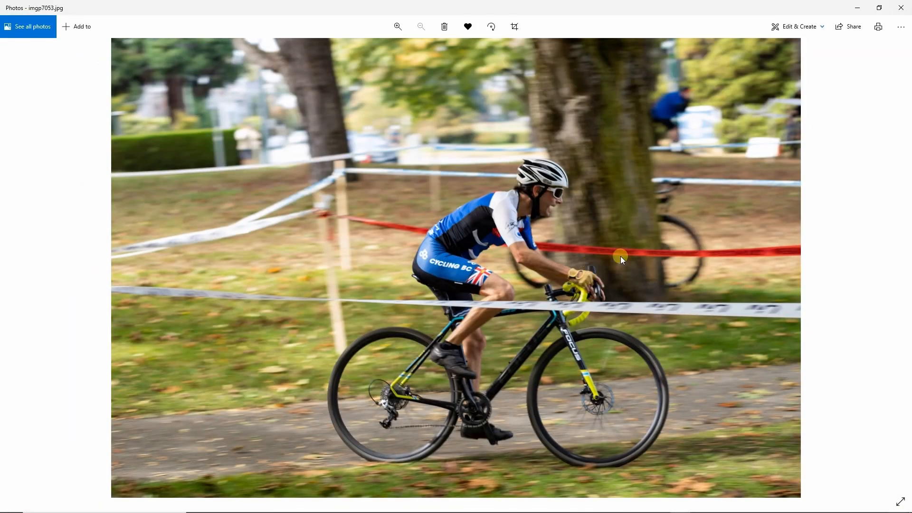
left_click(900, 9)
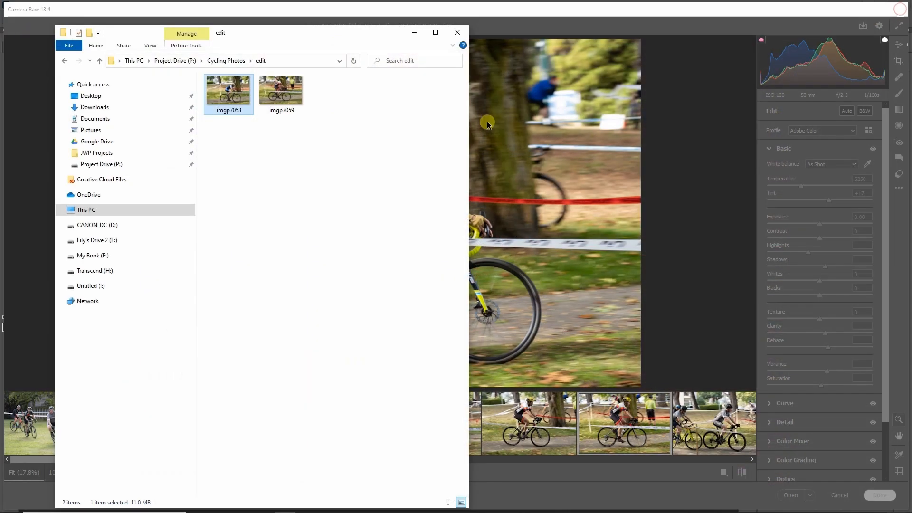
Finish the Camera Raw session keeping its edits, and open imgp7053 and imgp7059 from the edit folder in Photoshop.
left_click(699, 272)
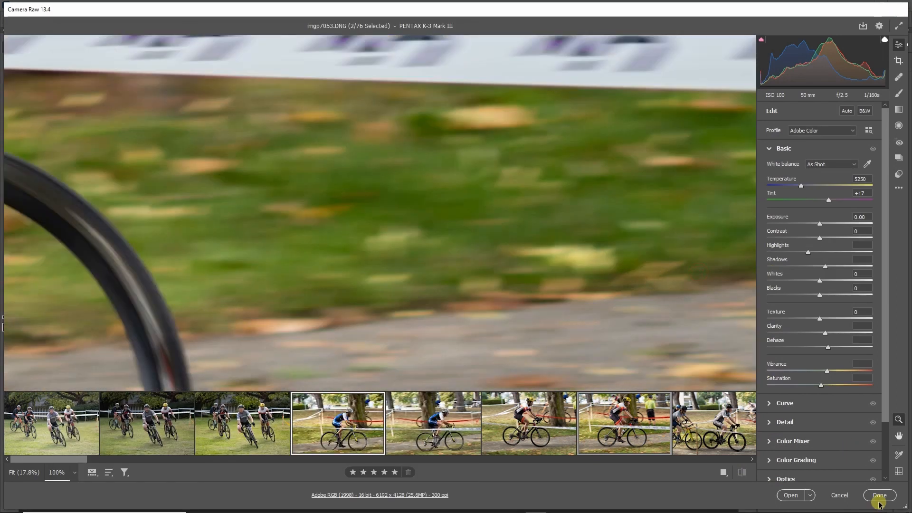
left_click(880, 496)
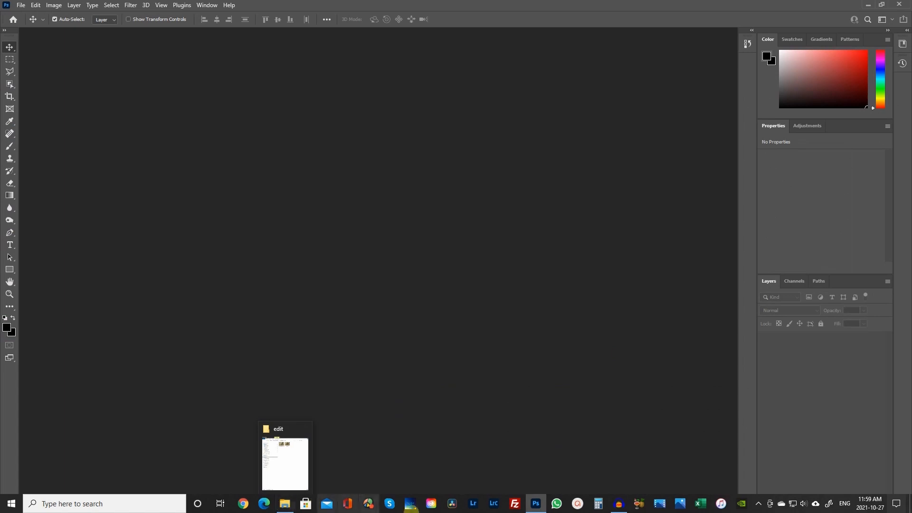
left_click(285, 464)
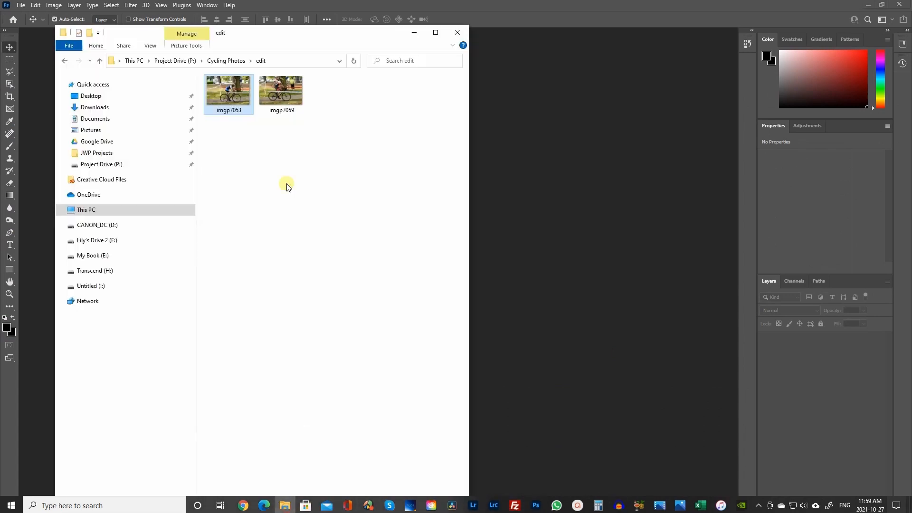
left_click_drag(230, 150, 589, 239)
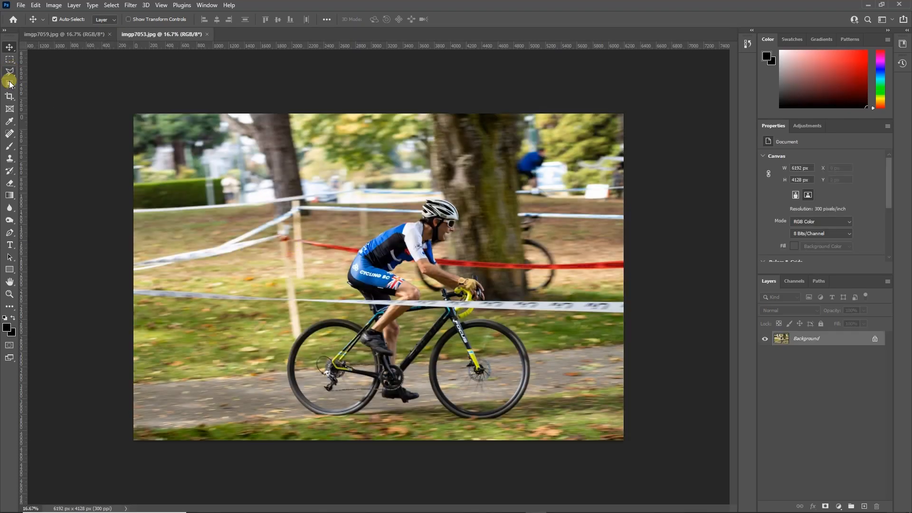
Crop imgp7053.jpg at the 2:3 ratio to about 5406 × 3604 px, trimming the image's left and top sides.
left_click(10, 96)
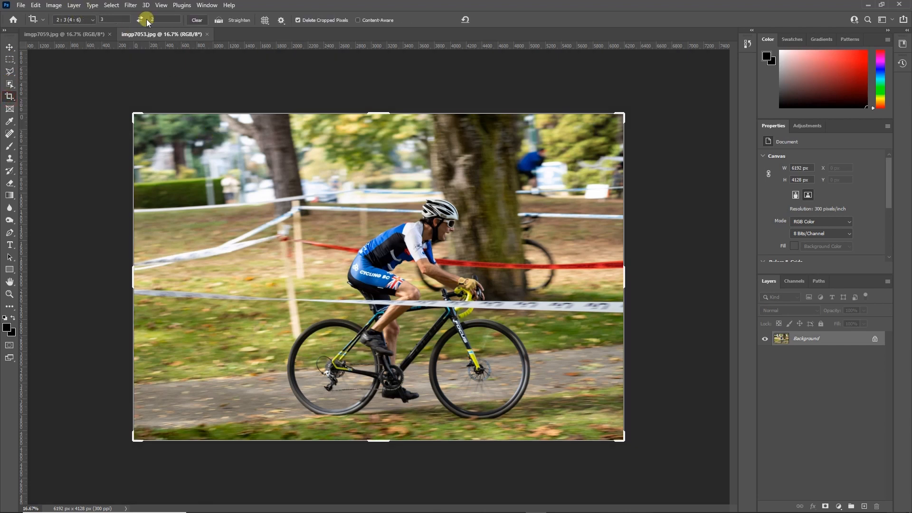
left_click_drag(133, 118, 173, 126)
left_click_drag(358, 238, 384, 231)
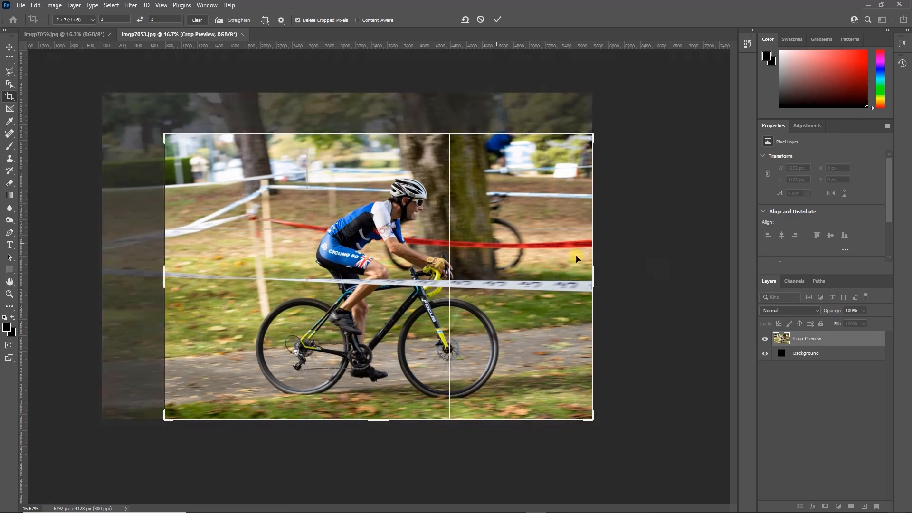
key("Return")
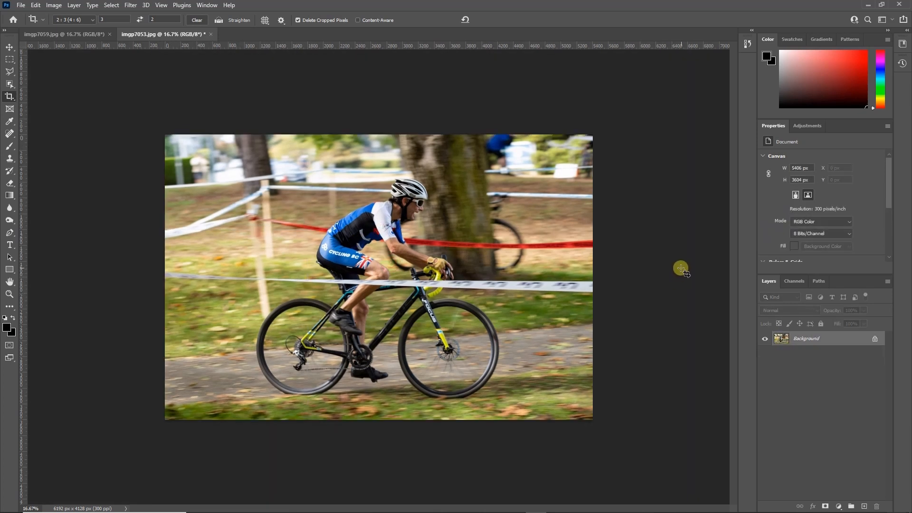
Crop imgp7059.jpg at the 2:3 ratio to about 5826 × 3884 px, trimming mainly the image's right side.
left_click(78, 35)
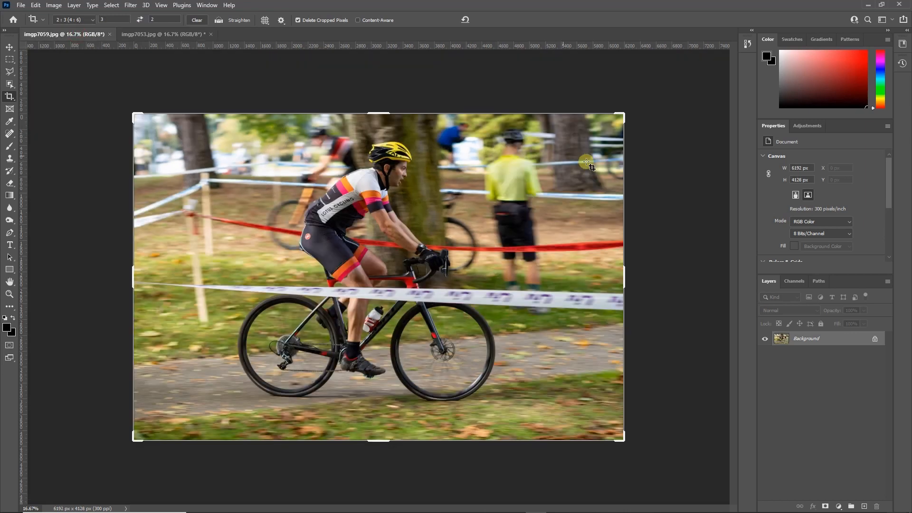
left_click_drag(622, 118, 607, 120)
left_click_drag(542, 186, 543, 194)
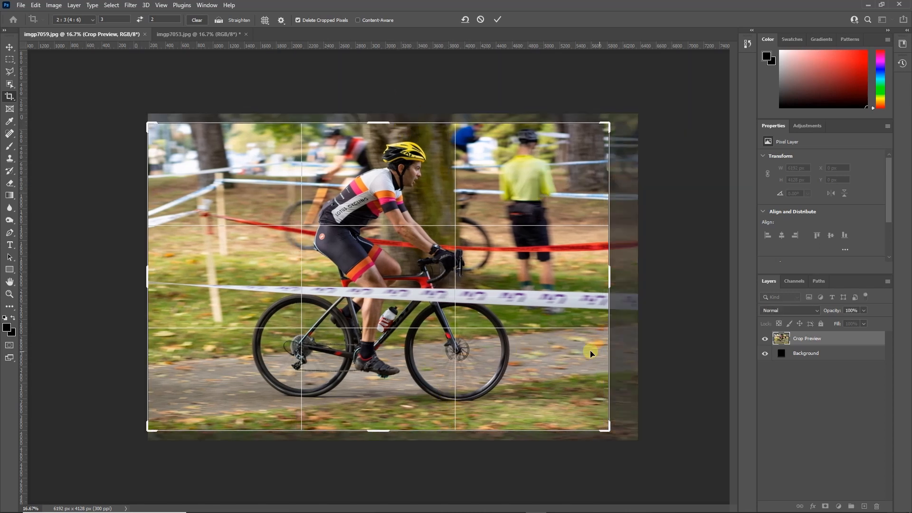
left_click_drag(438, 271, 436, 276)
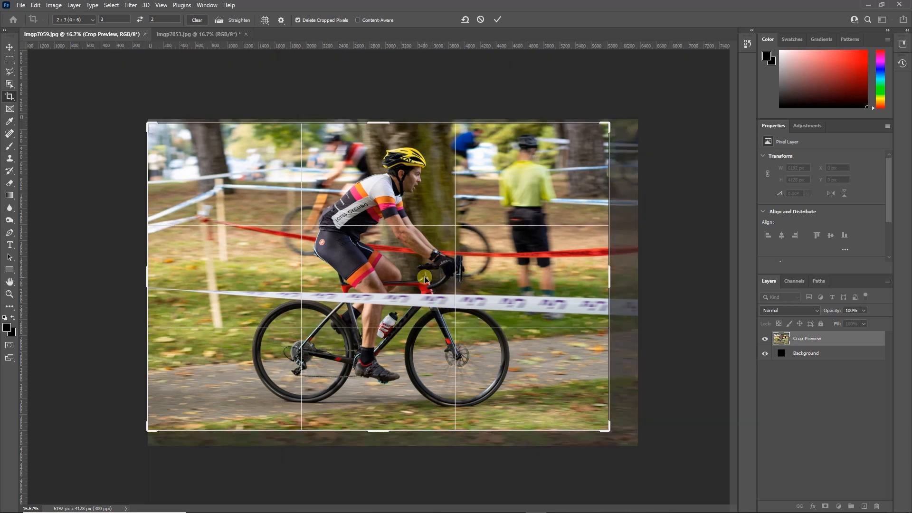
key("Return")
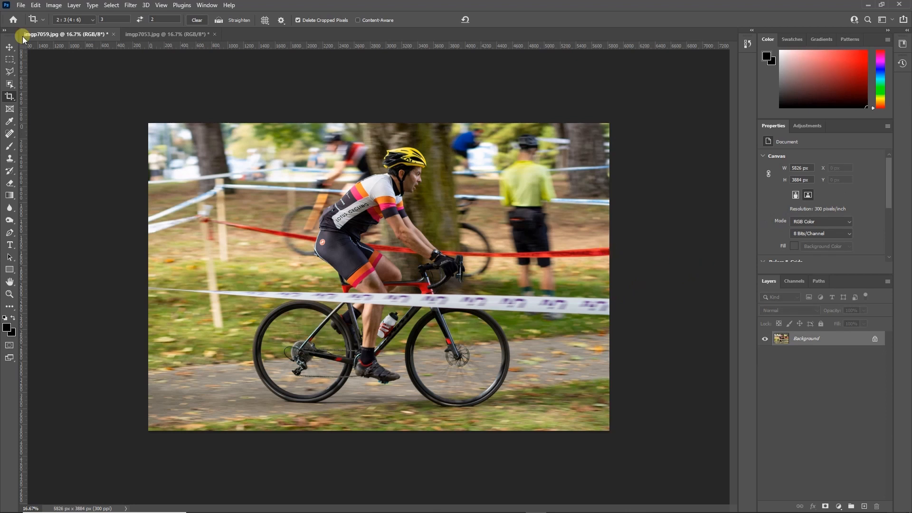
Save the cropped imgp7059 as a JPEG over the existing file in the edit folder at Maximum quality 12.
left_click(21, 6)
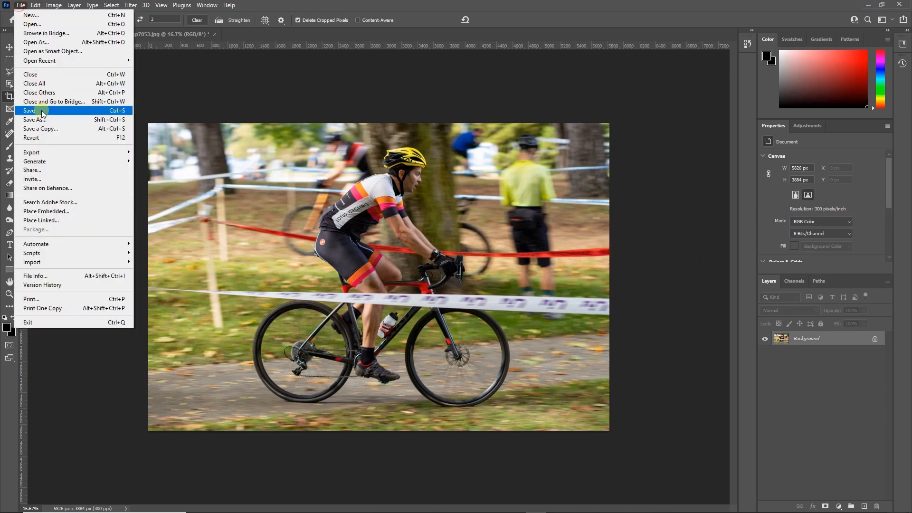
left_click(125, 120)
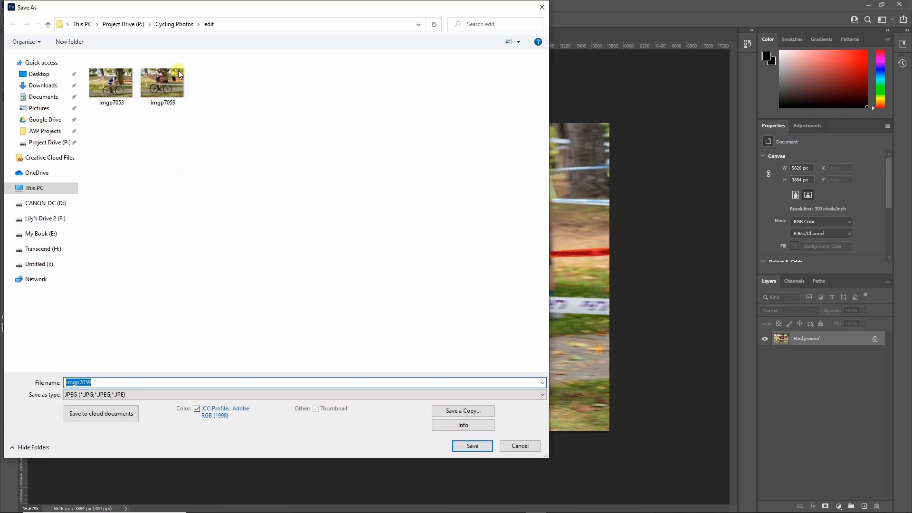
left_click(485, 447)
left_click(478, 262)
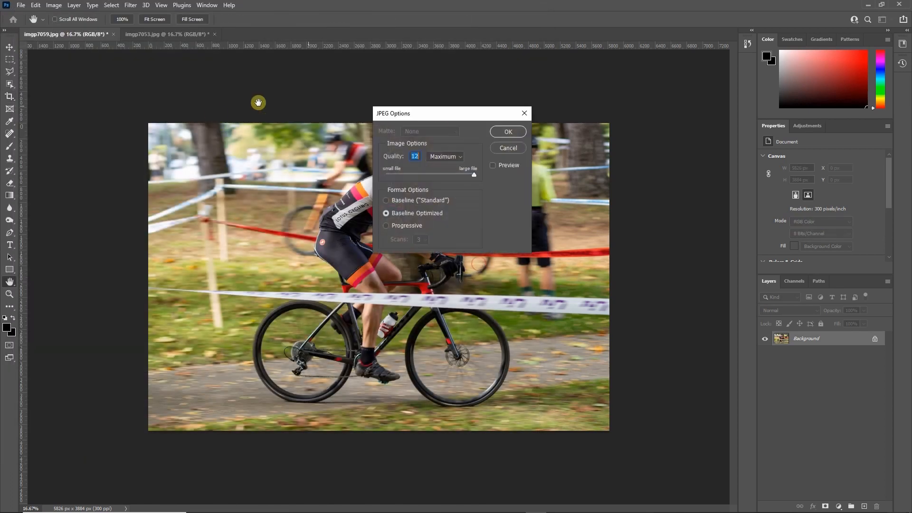
left_click(506, 132)
key("c")
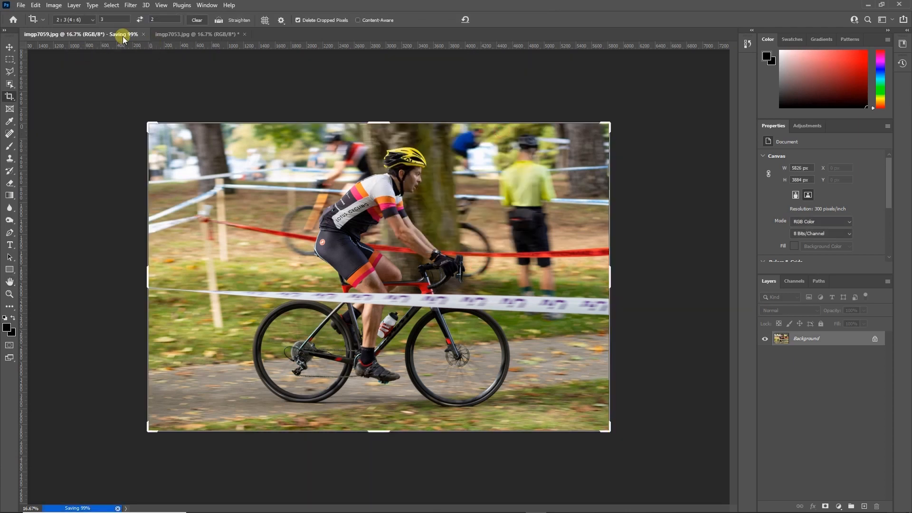
Save the cropped imgp7053 as a JPEG over the existing file in the edit folder at Maximum quality 12.
left_click(141, 36)
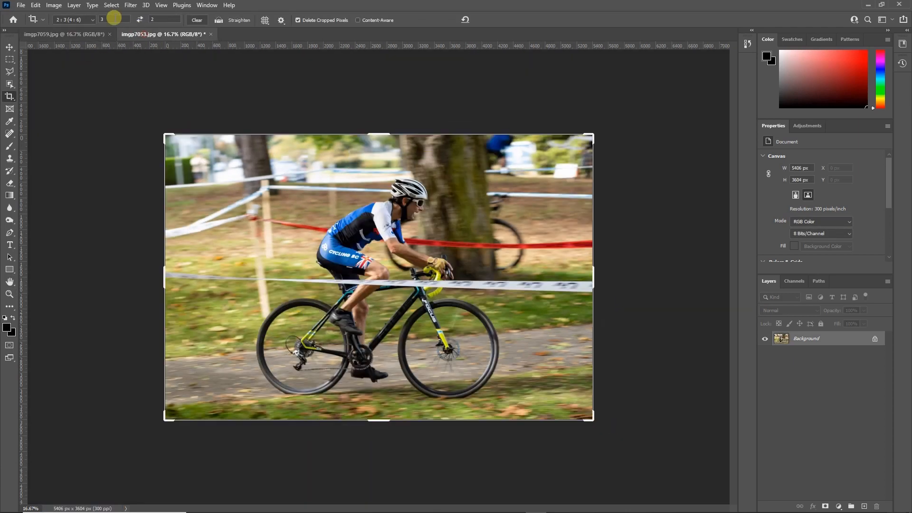
left_click(28, 8)
left_click(38, 119)
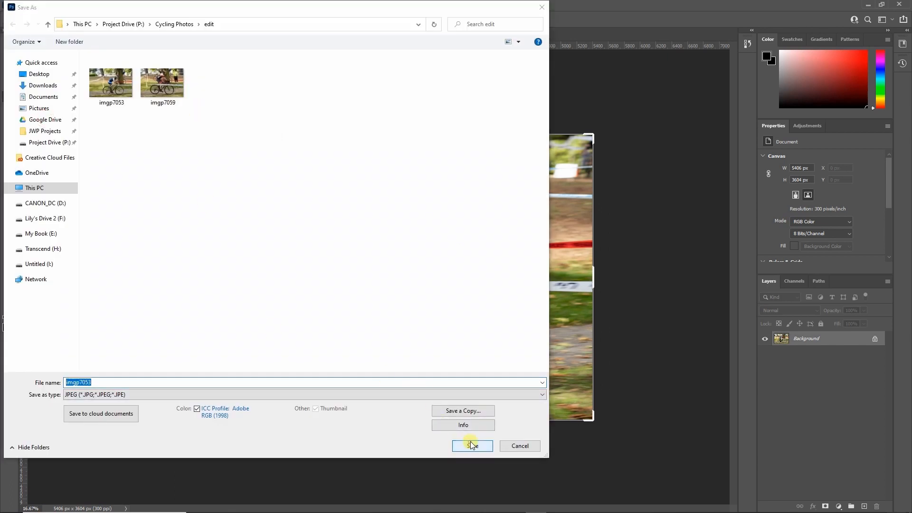
left_click(470, 445)
left_click(487, 263)
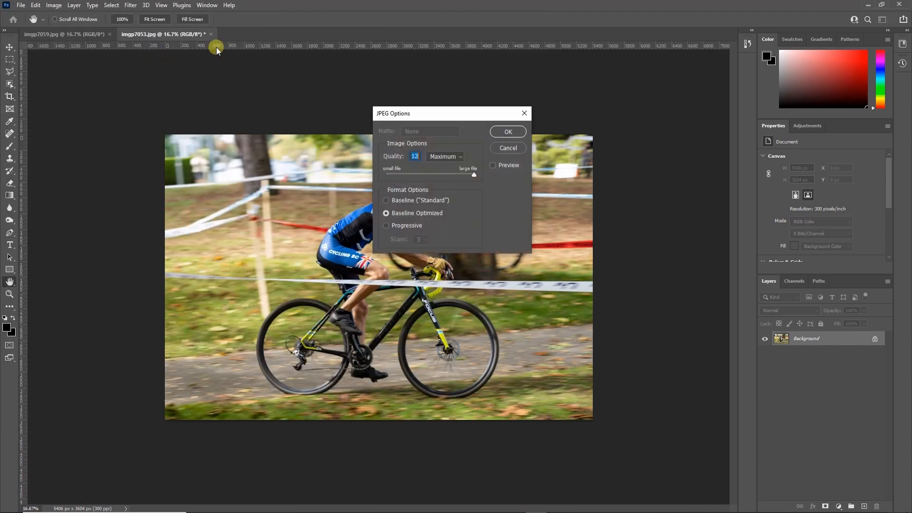
left_click(519, 139)
key("c")
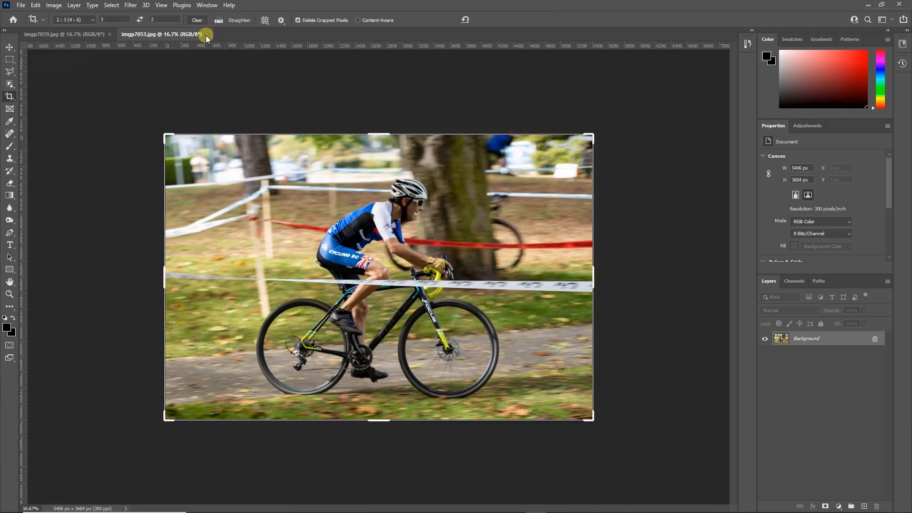
Close both photo documents and minimize Photoshop to return to the edit folder.
left_click(208, 35)
left_click(111, 34)
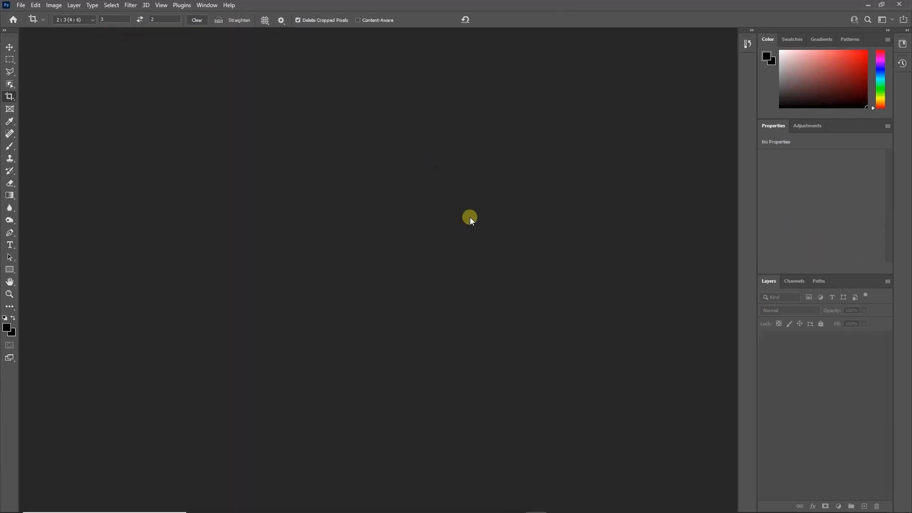
left_click(867, 5)
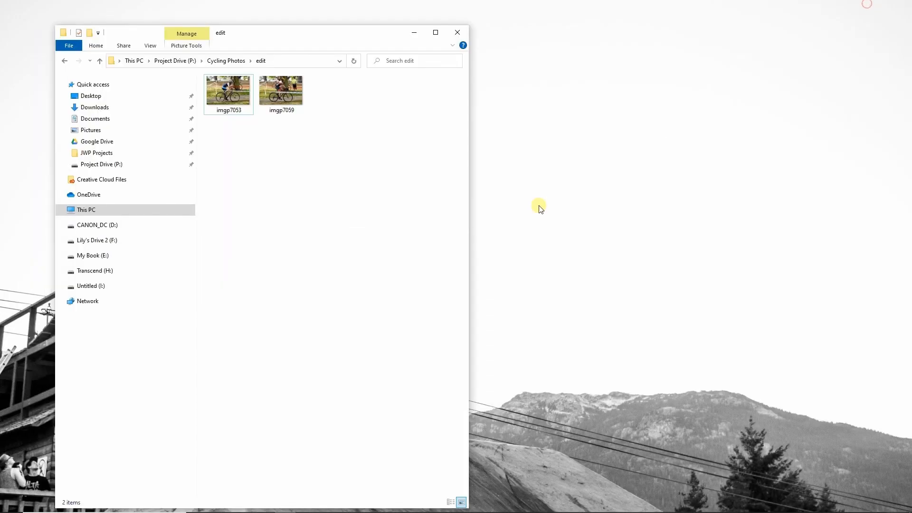
Open the cropped imgp7053 from the edit folder to view it.
left_click(228, 94)
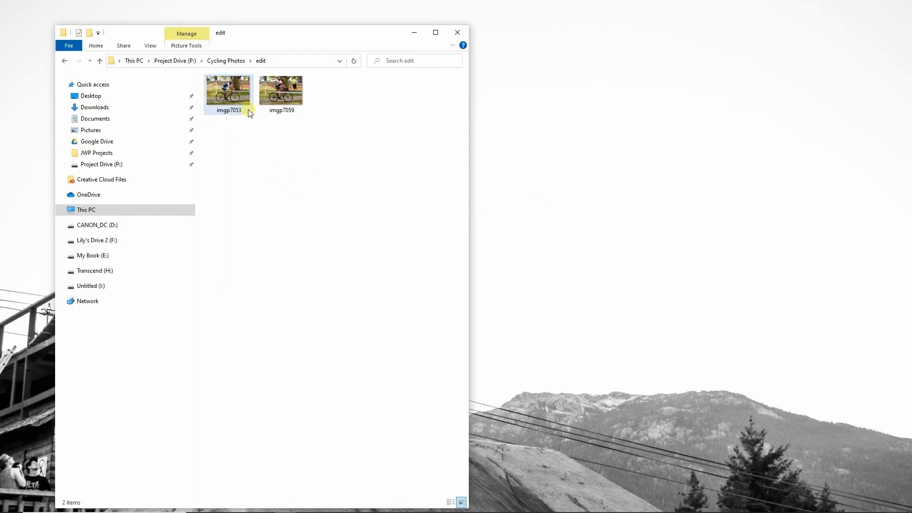
double_click(224, 87)
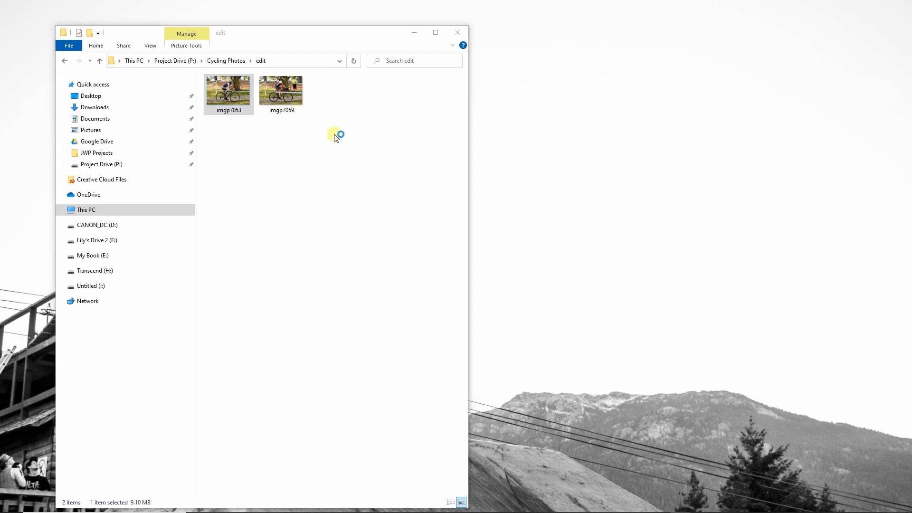